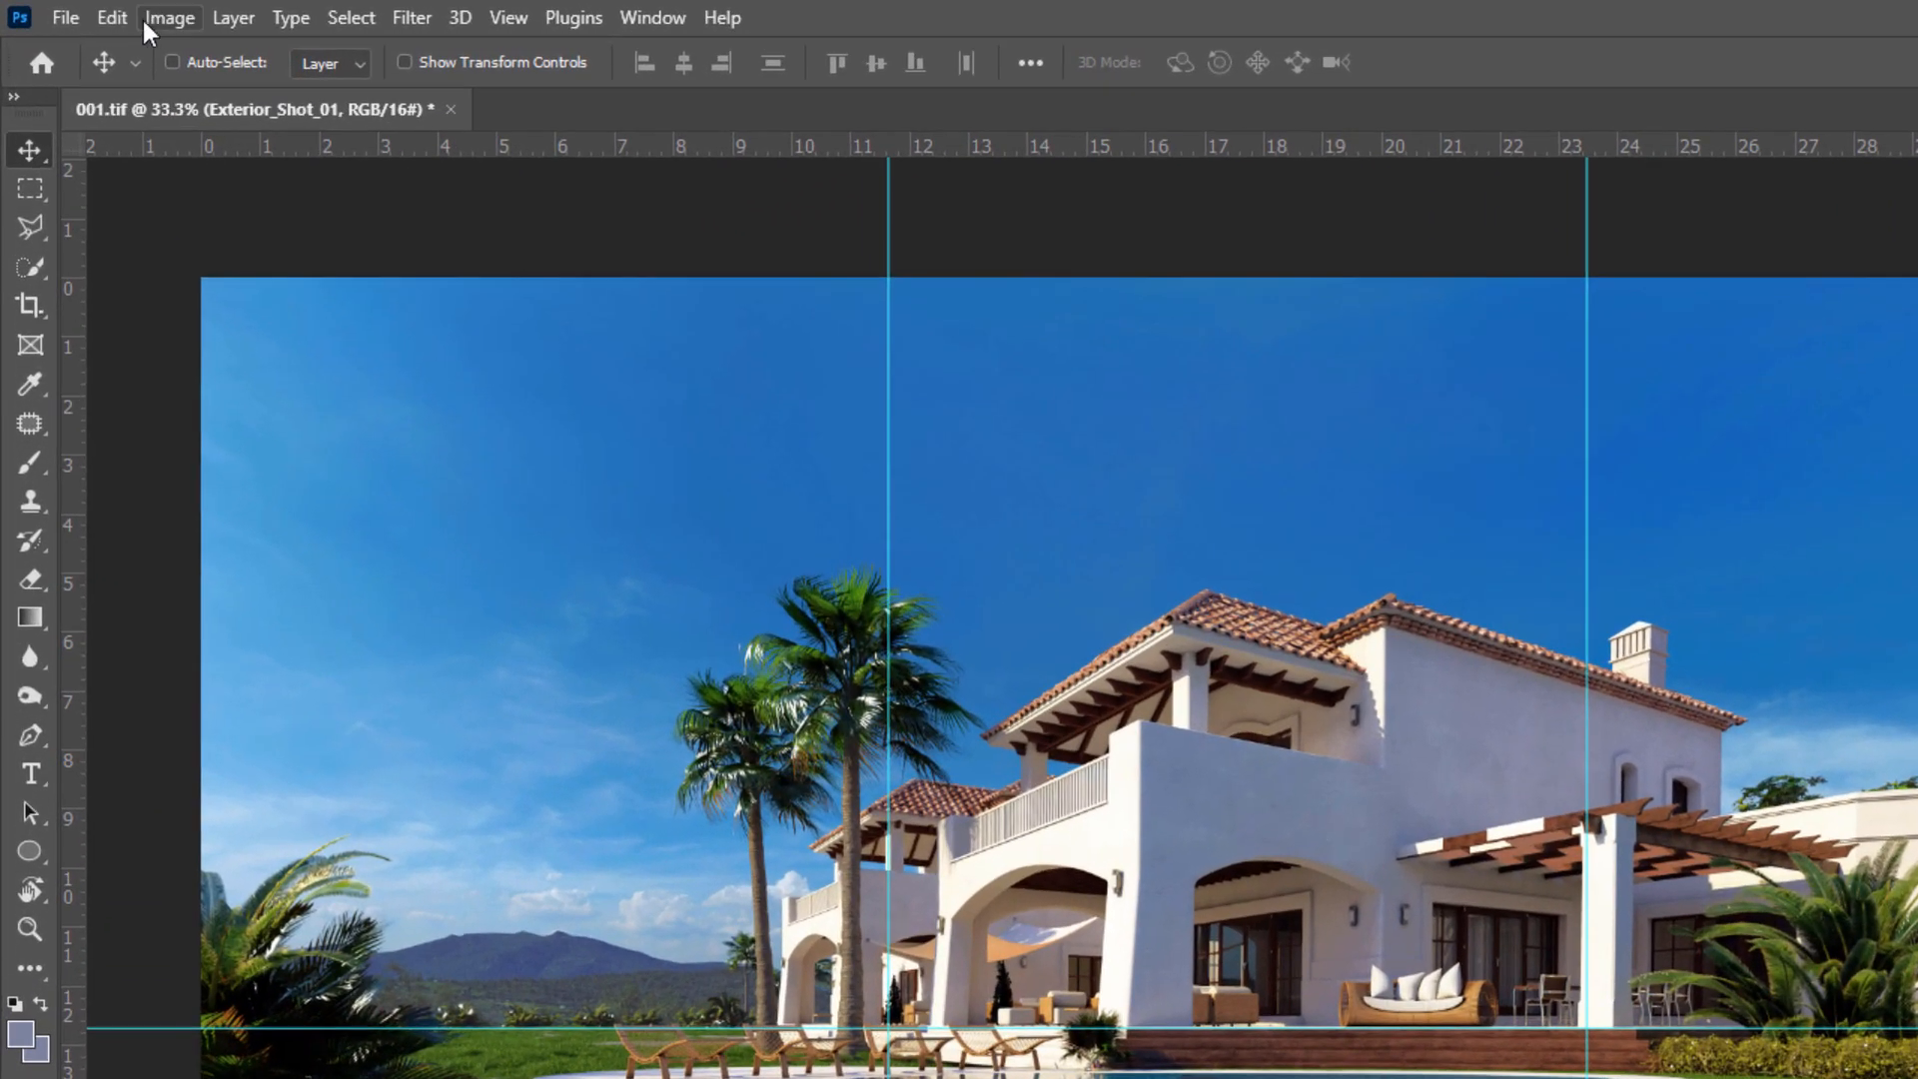
Step: Open Sky Replacement for the villa image and try the first three Blue Skies presets, ending with the small scattered clouds
click(110, 15)
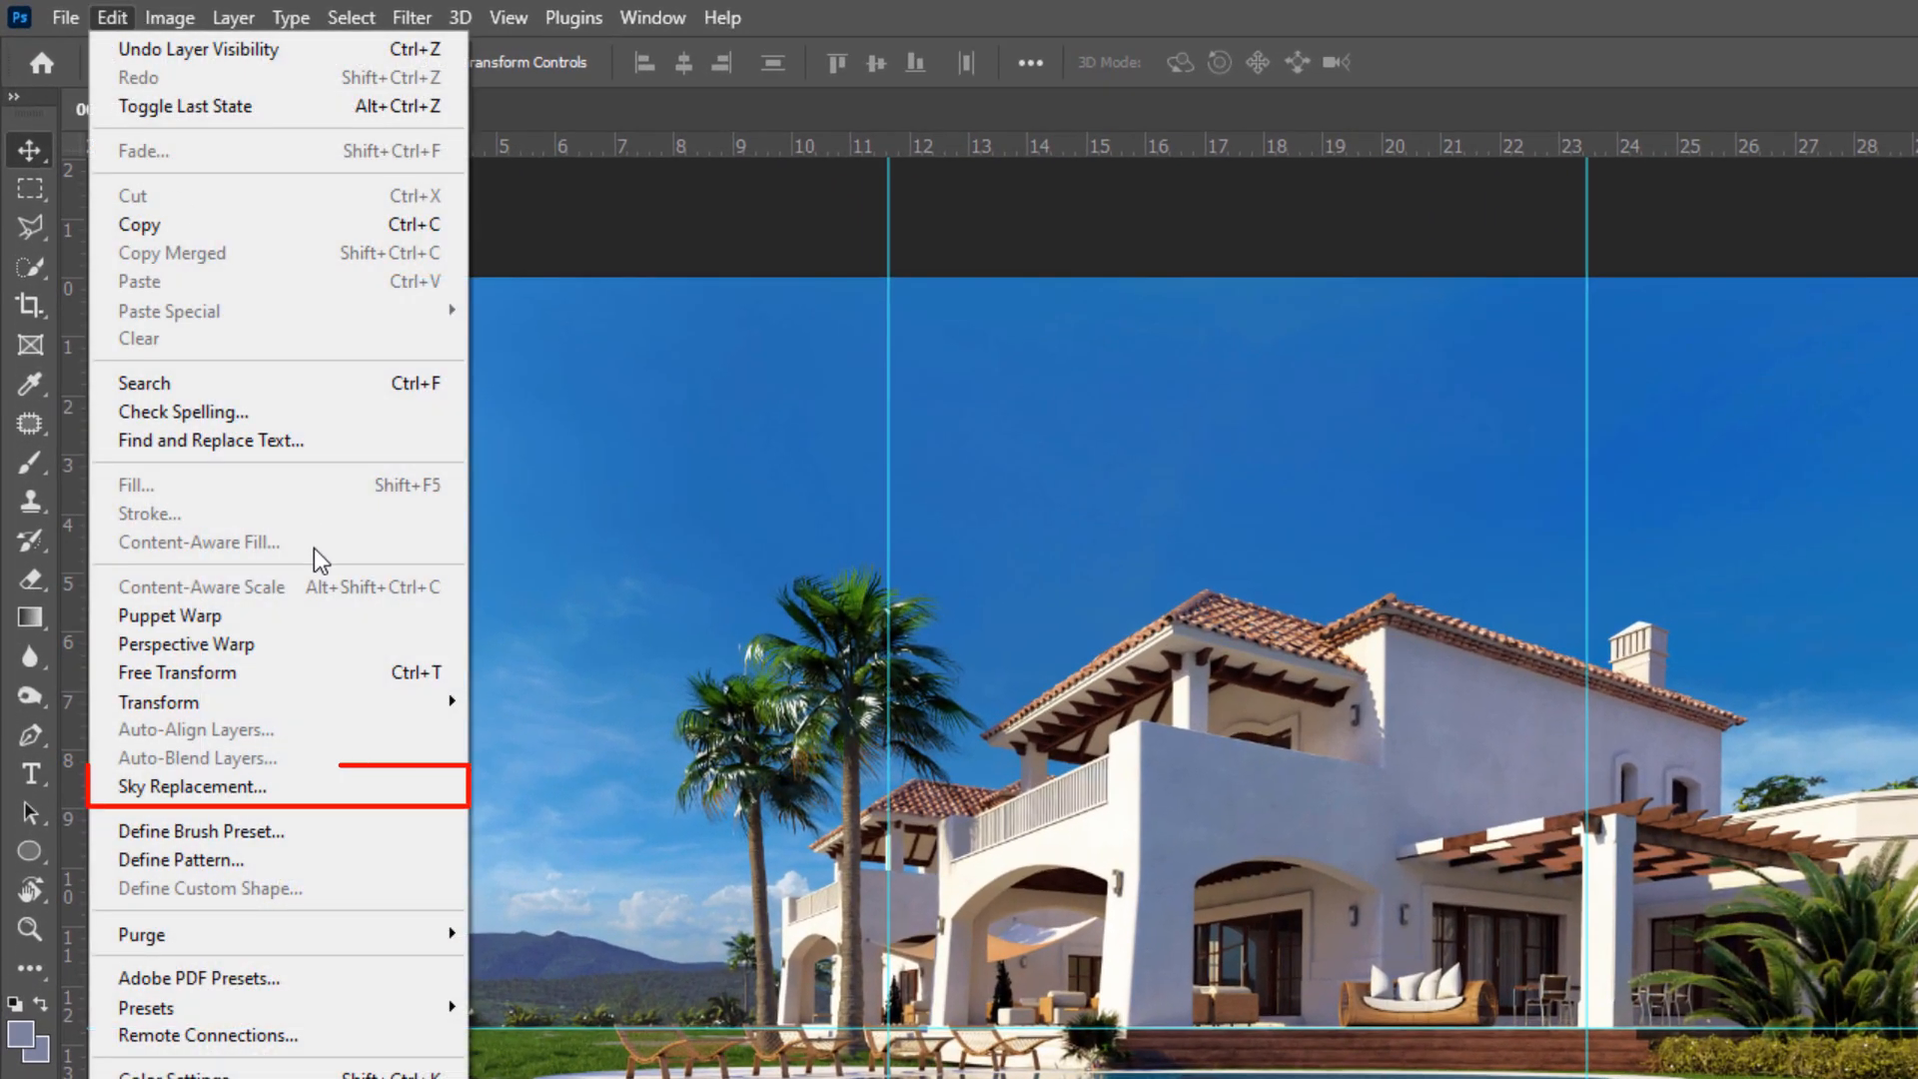
click(378, 799)
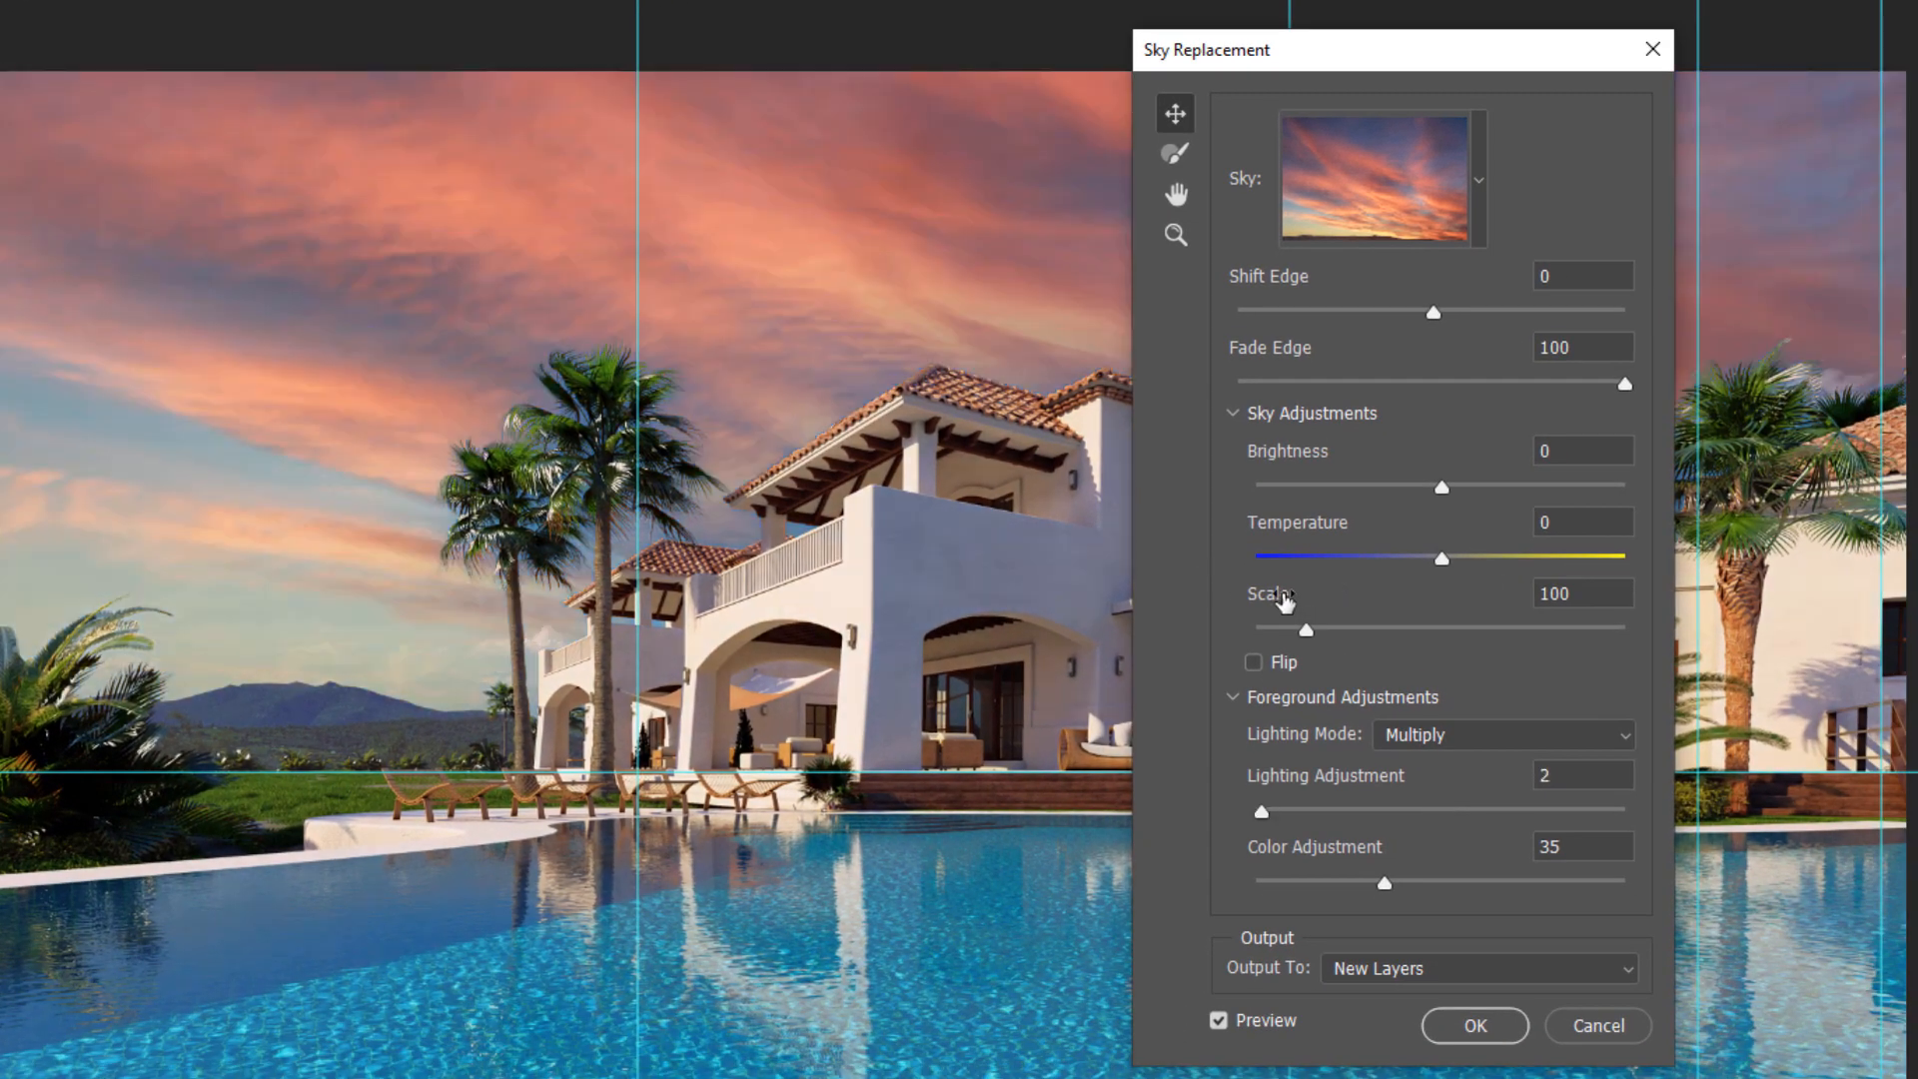
drag(1327, 58, 1514, 47)
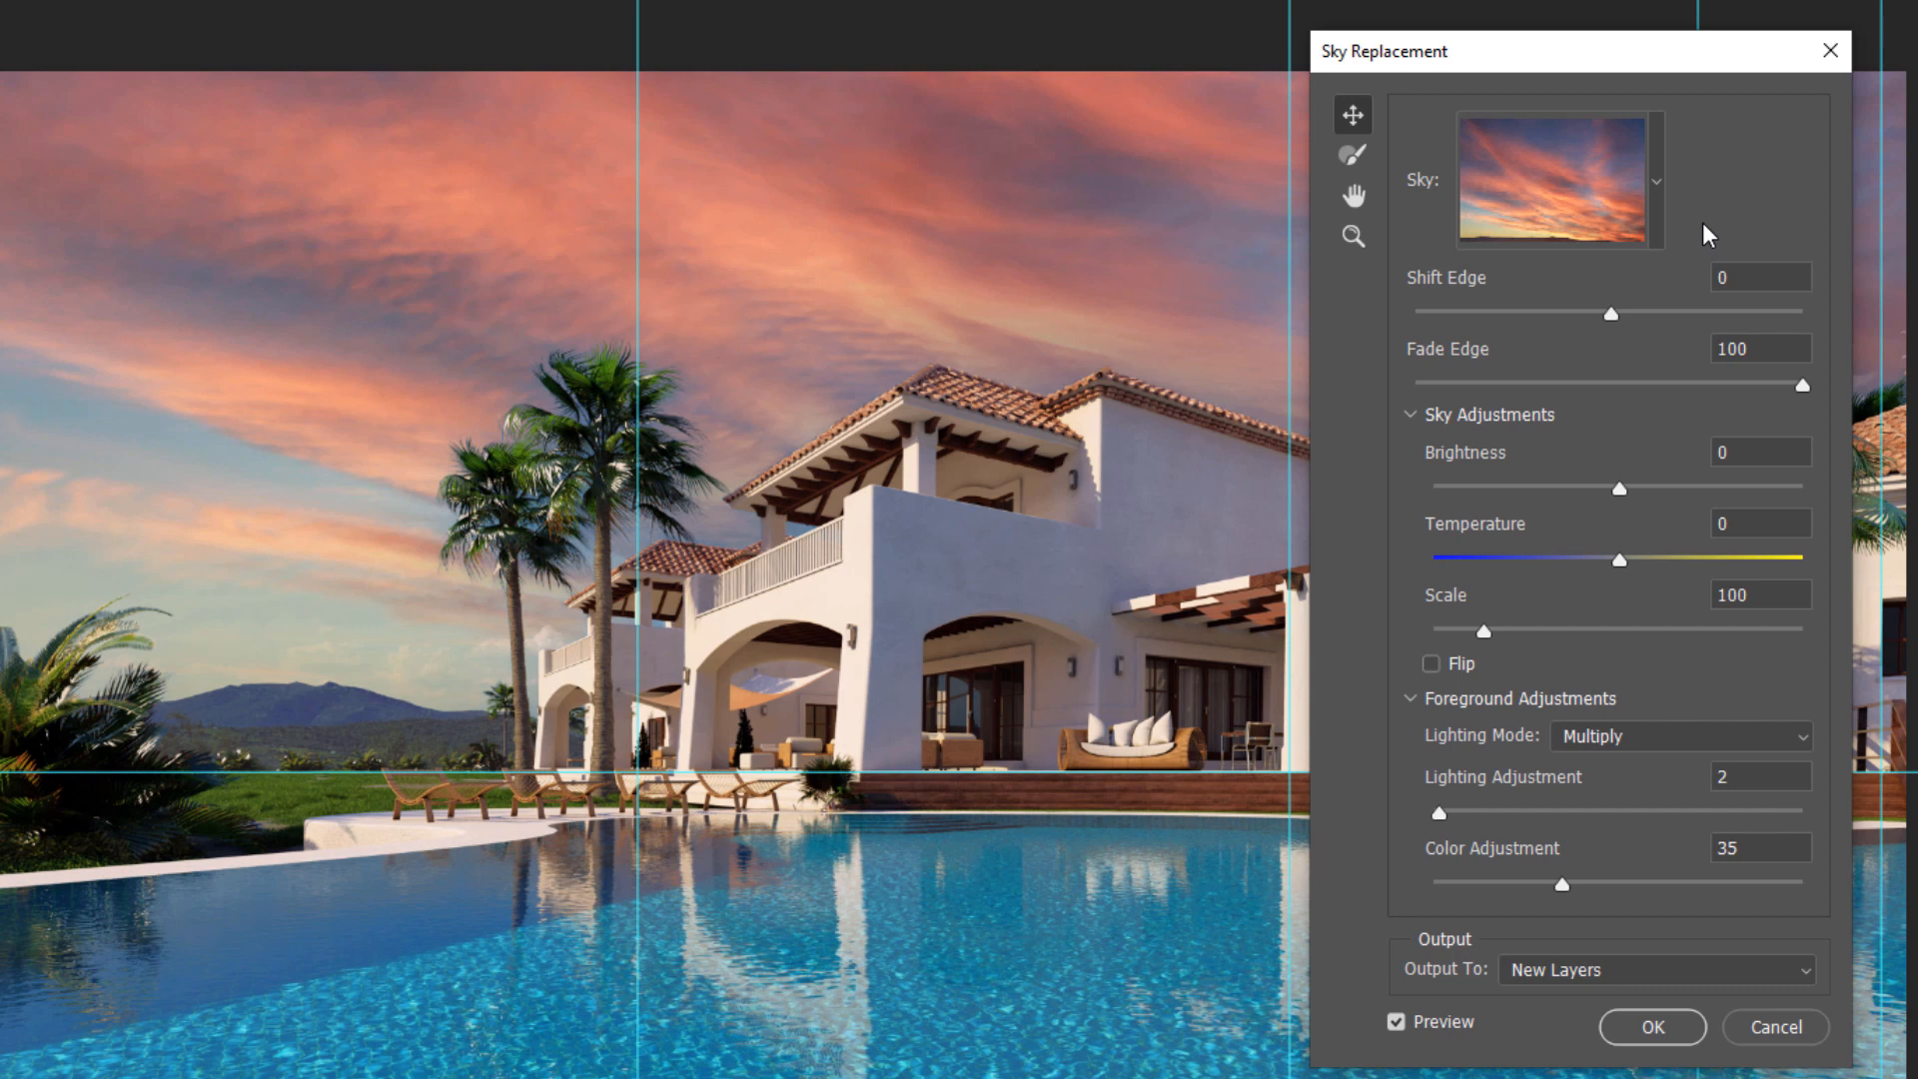
click(1659, 208)
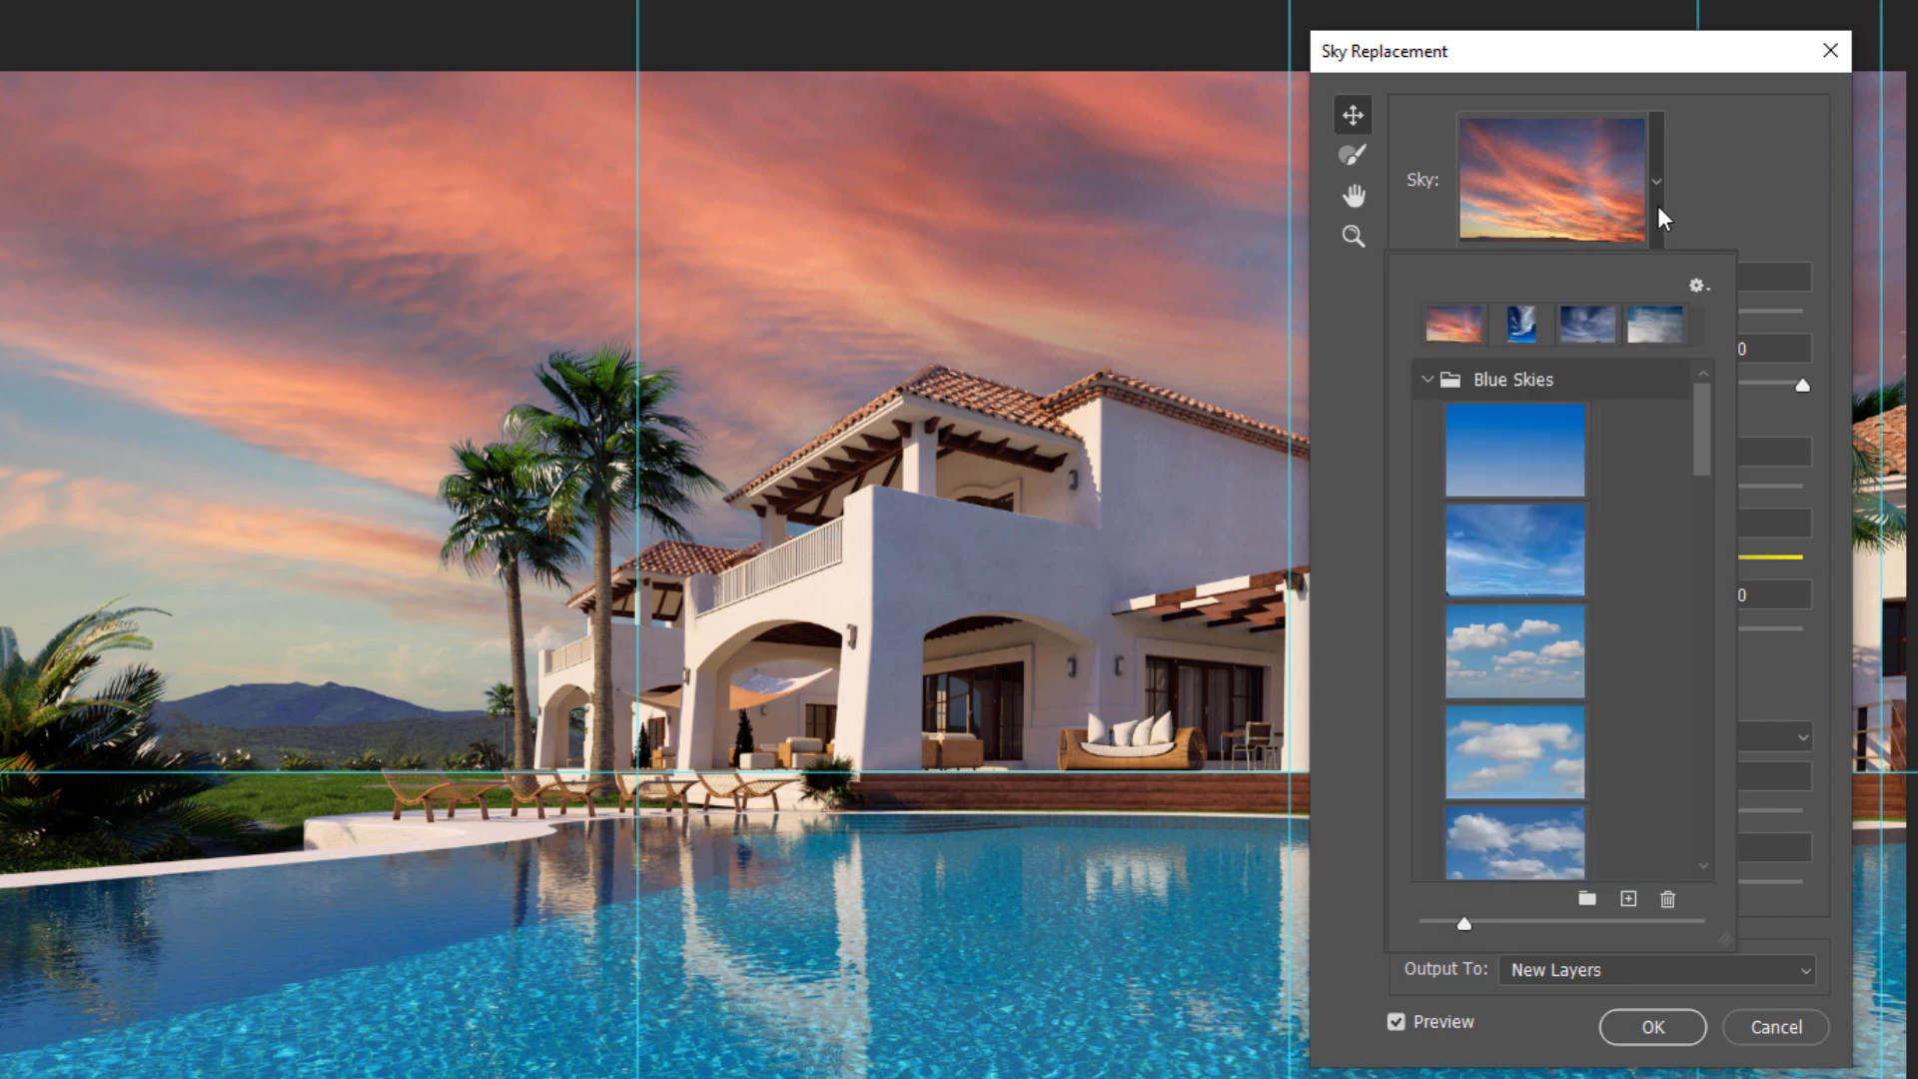
click(1536, 466)
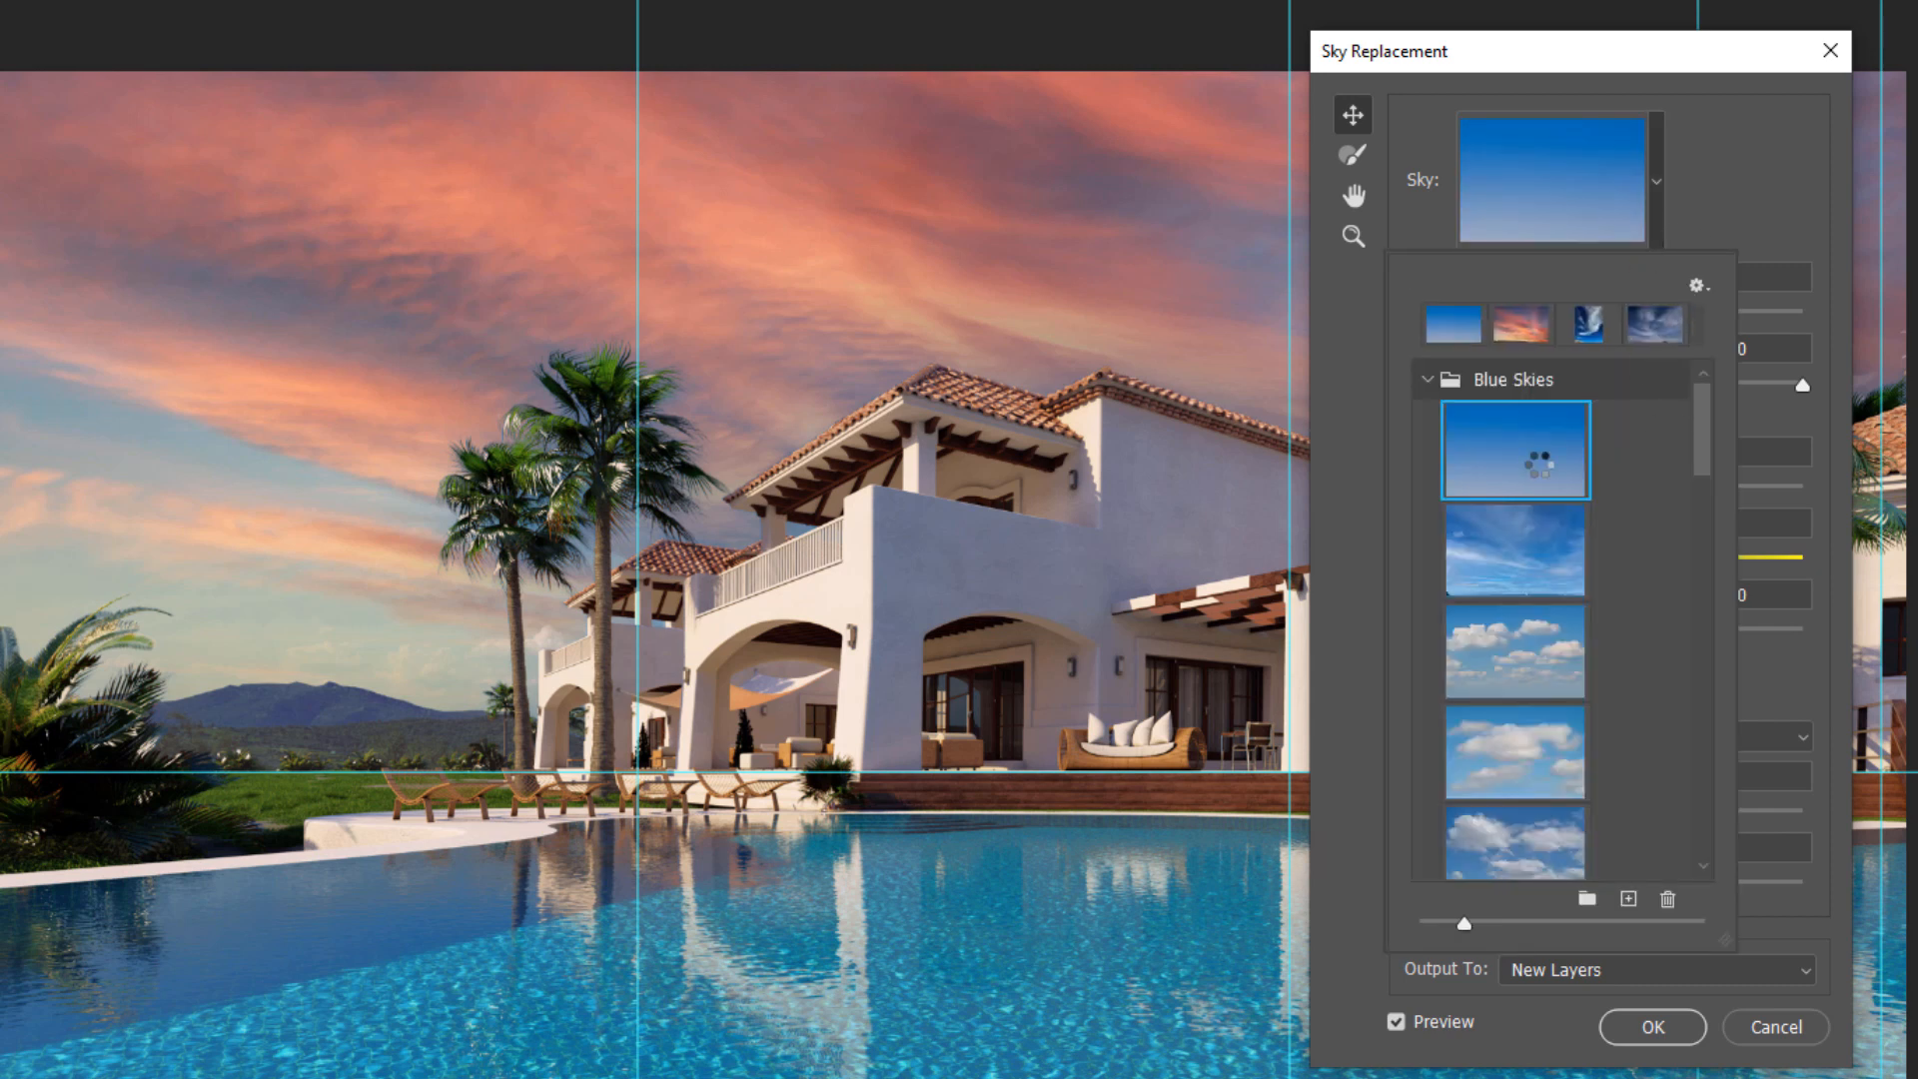
click(1533, 562)
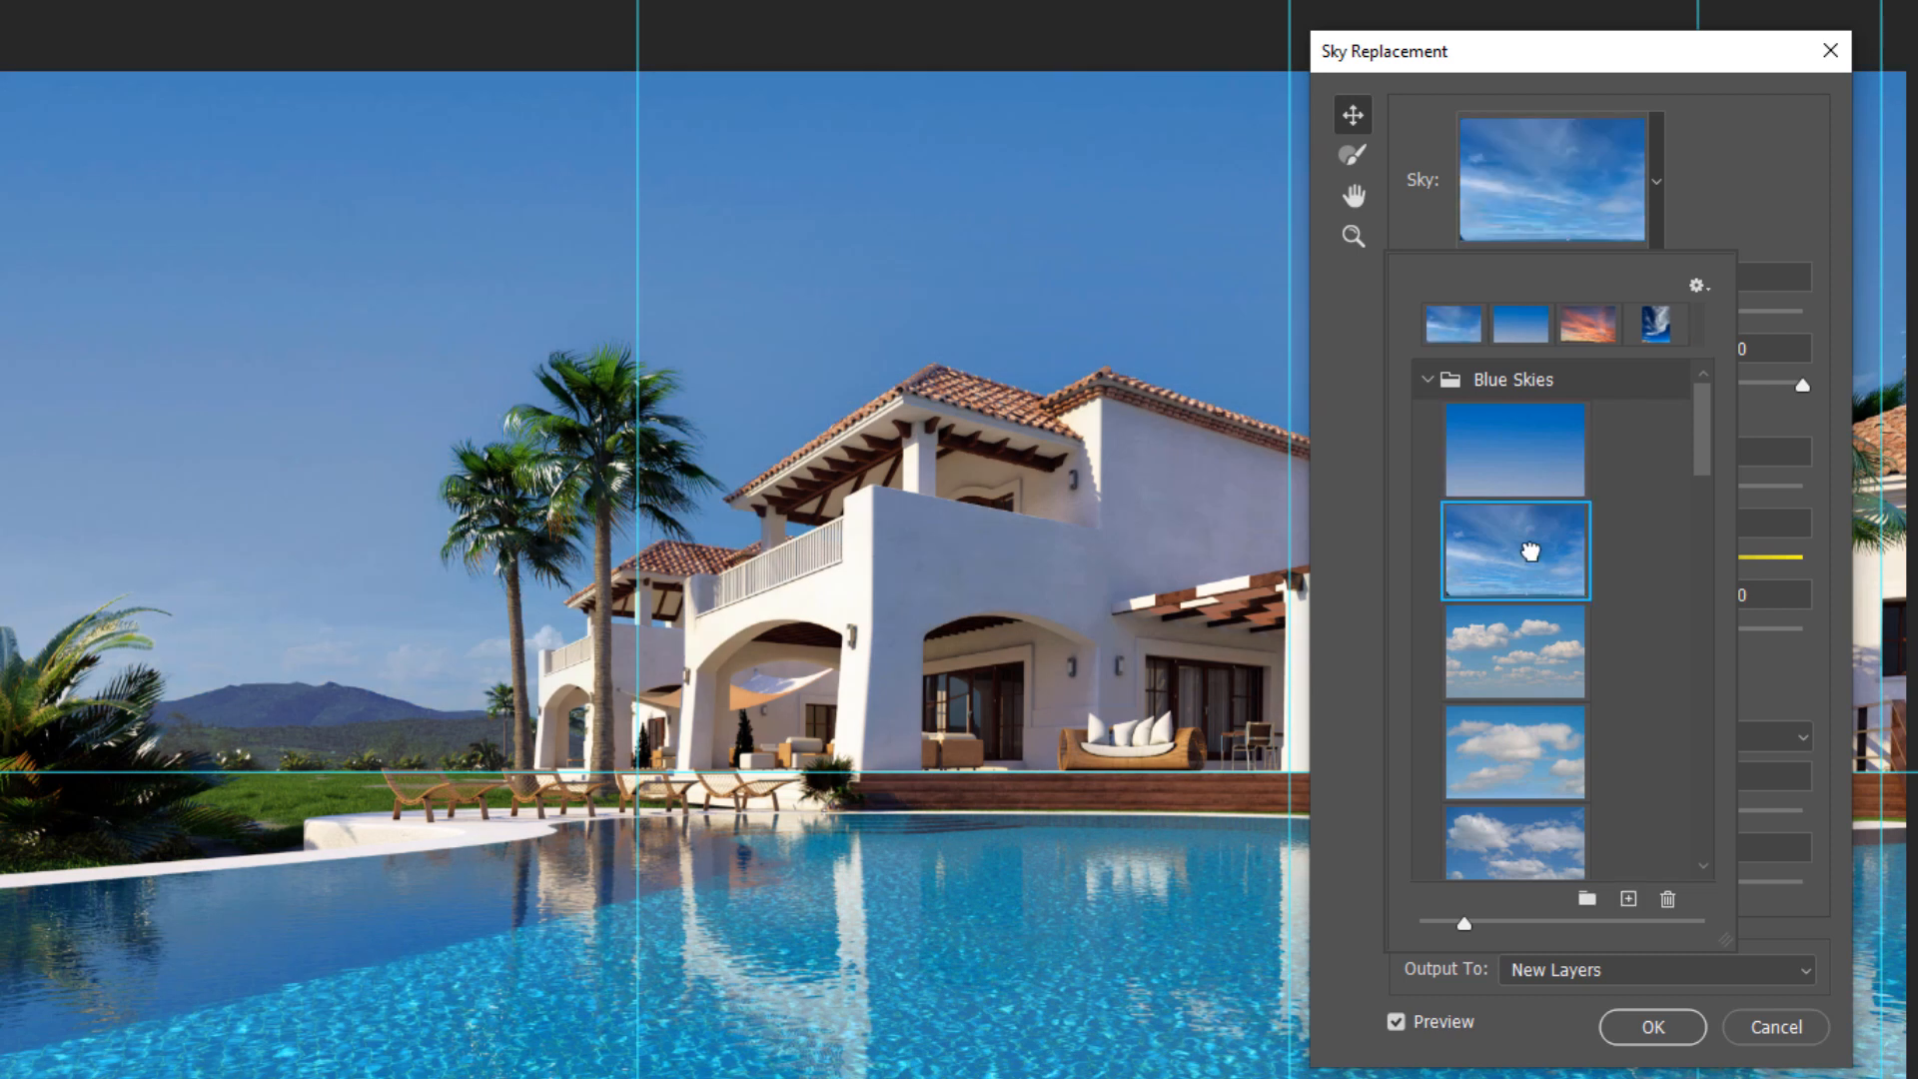
click(1519, 659)
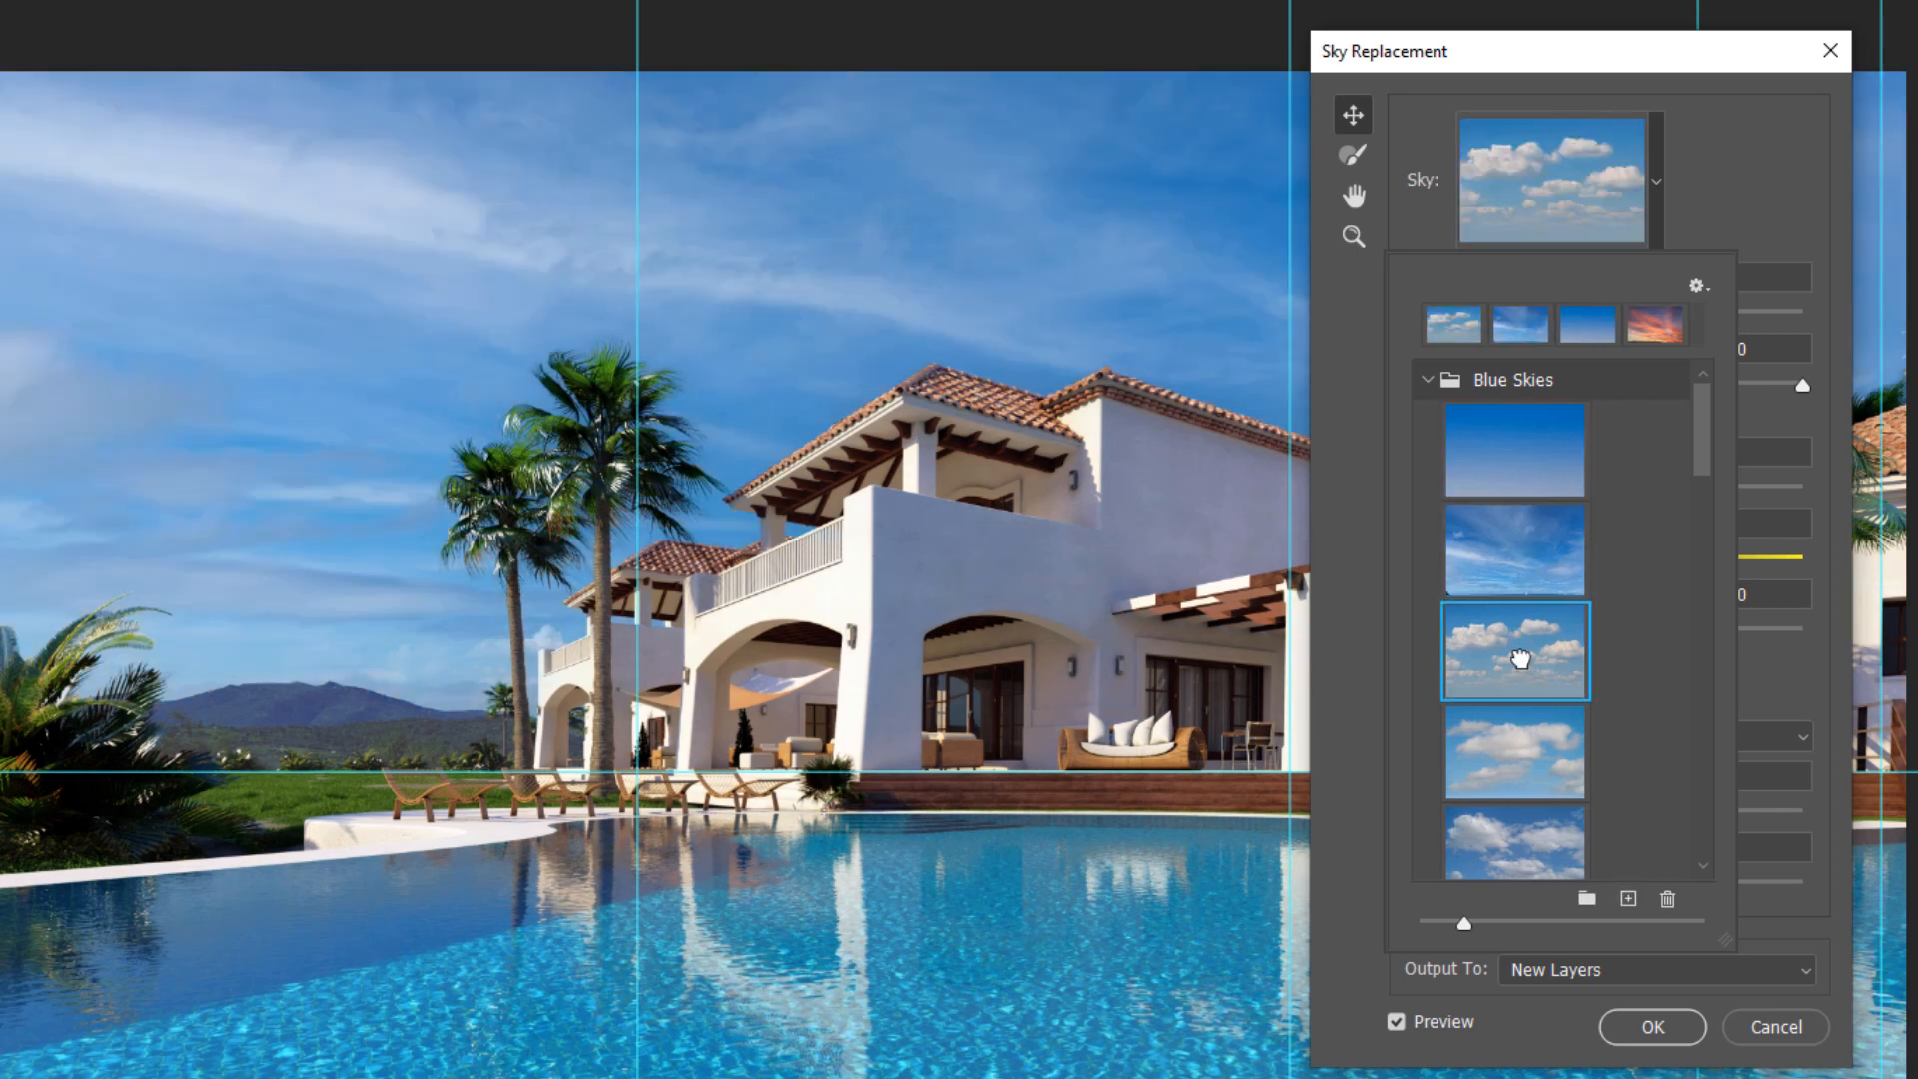
Step: Browse the remaining Blue Skies presets and the start of the Spectacular sky presets
scroll(1521, 664, down, 2)
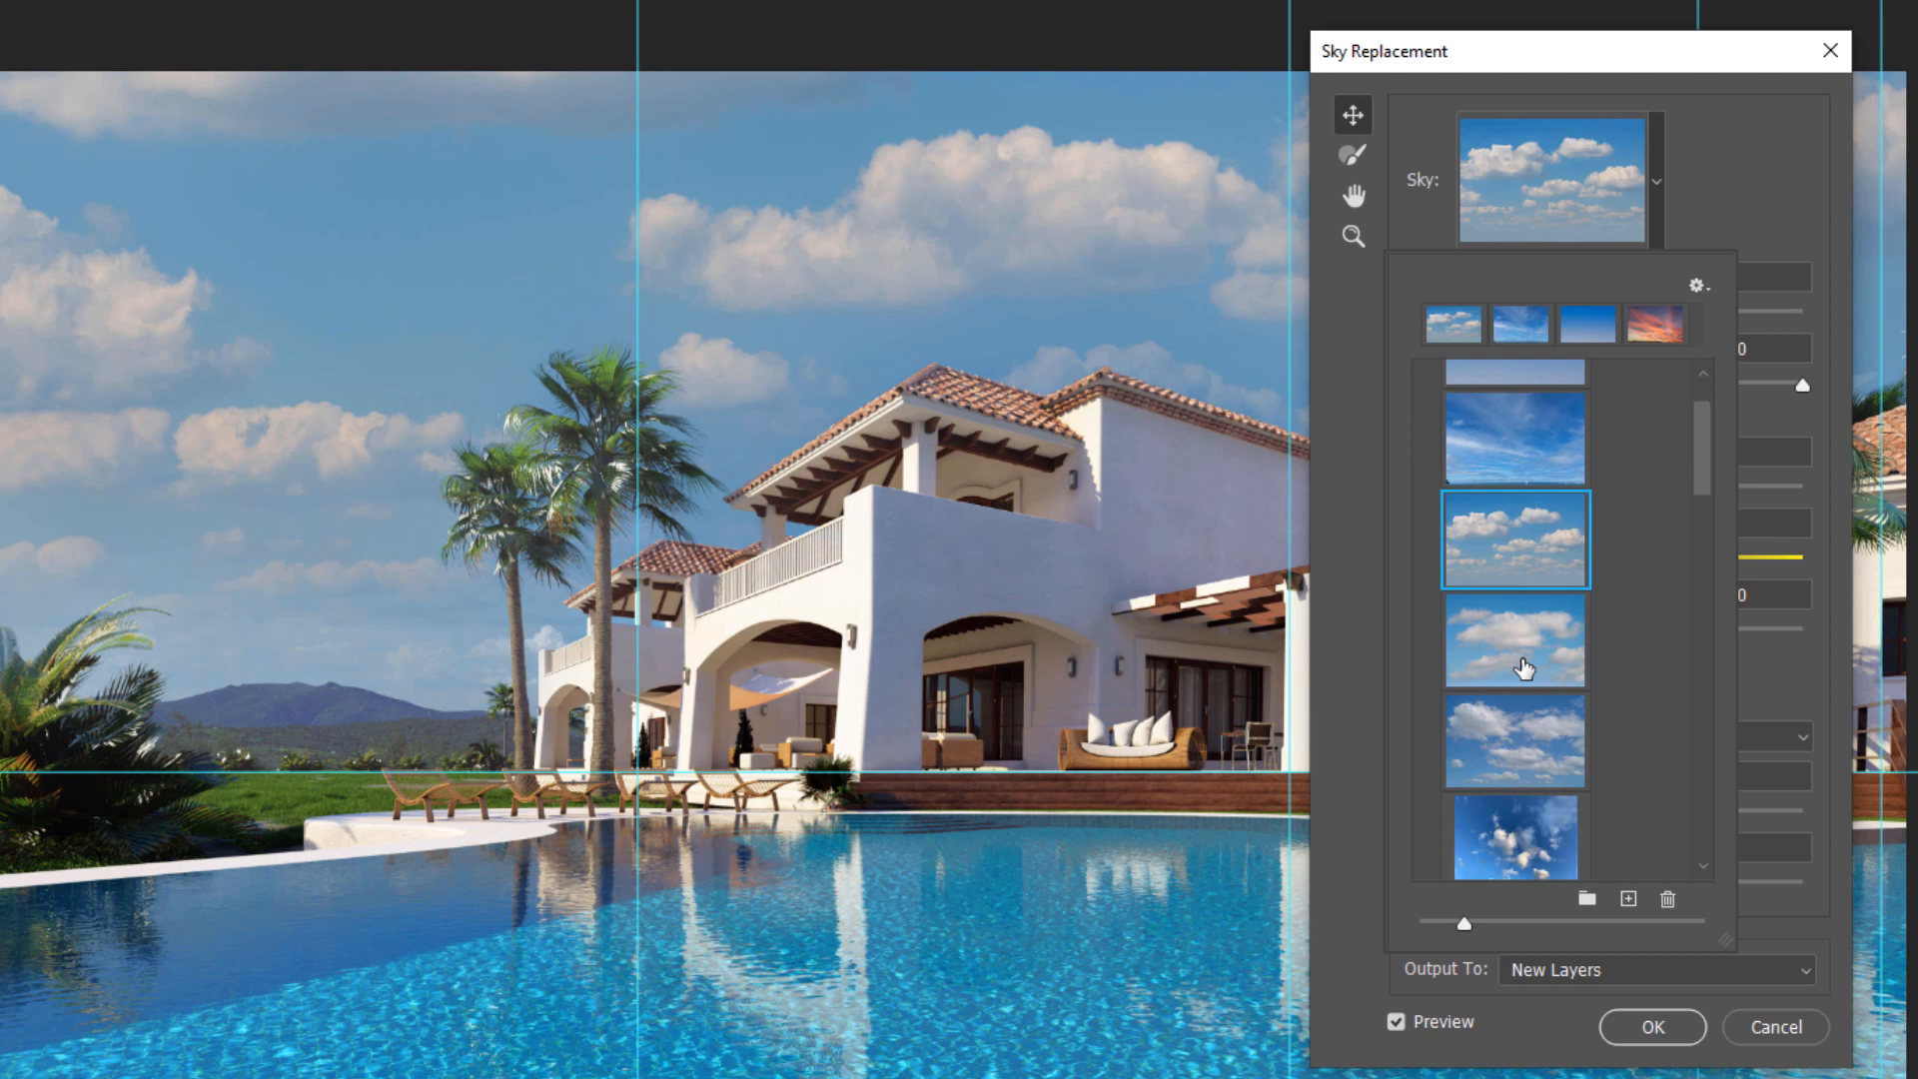
scroll(1522, 668, down, 1)
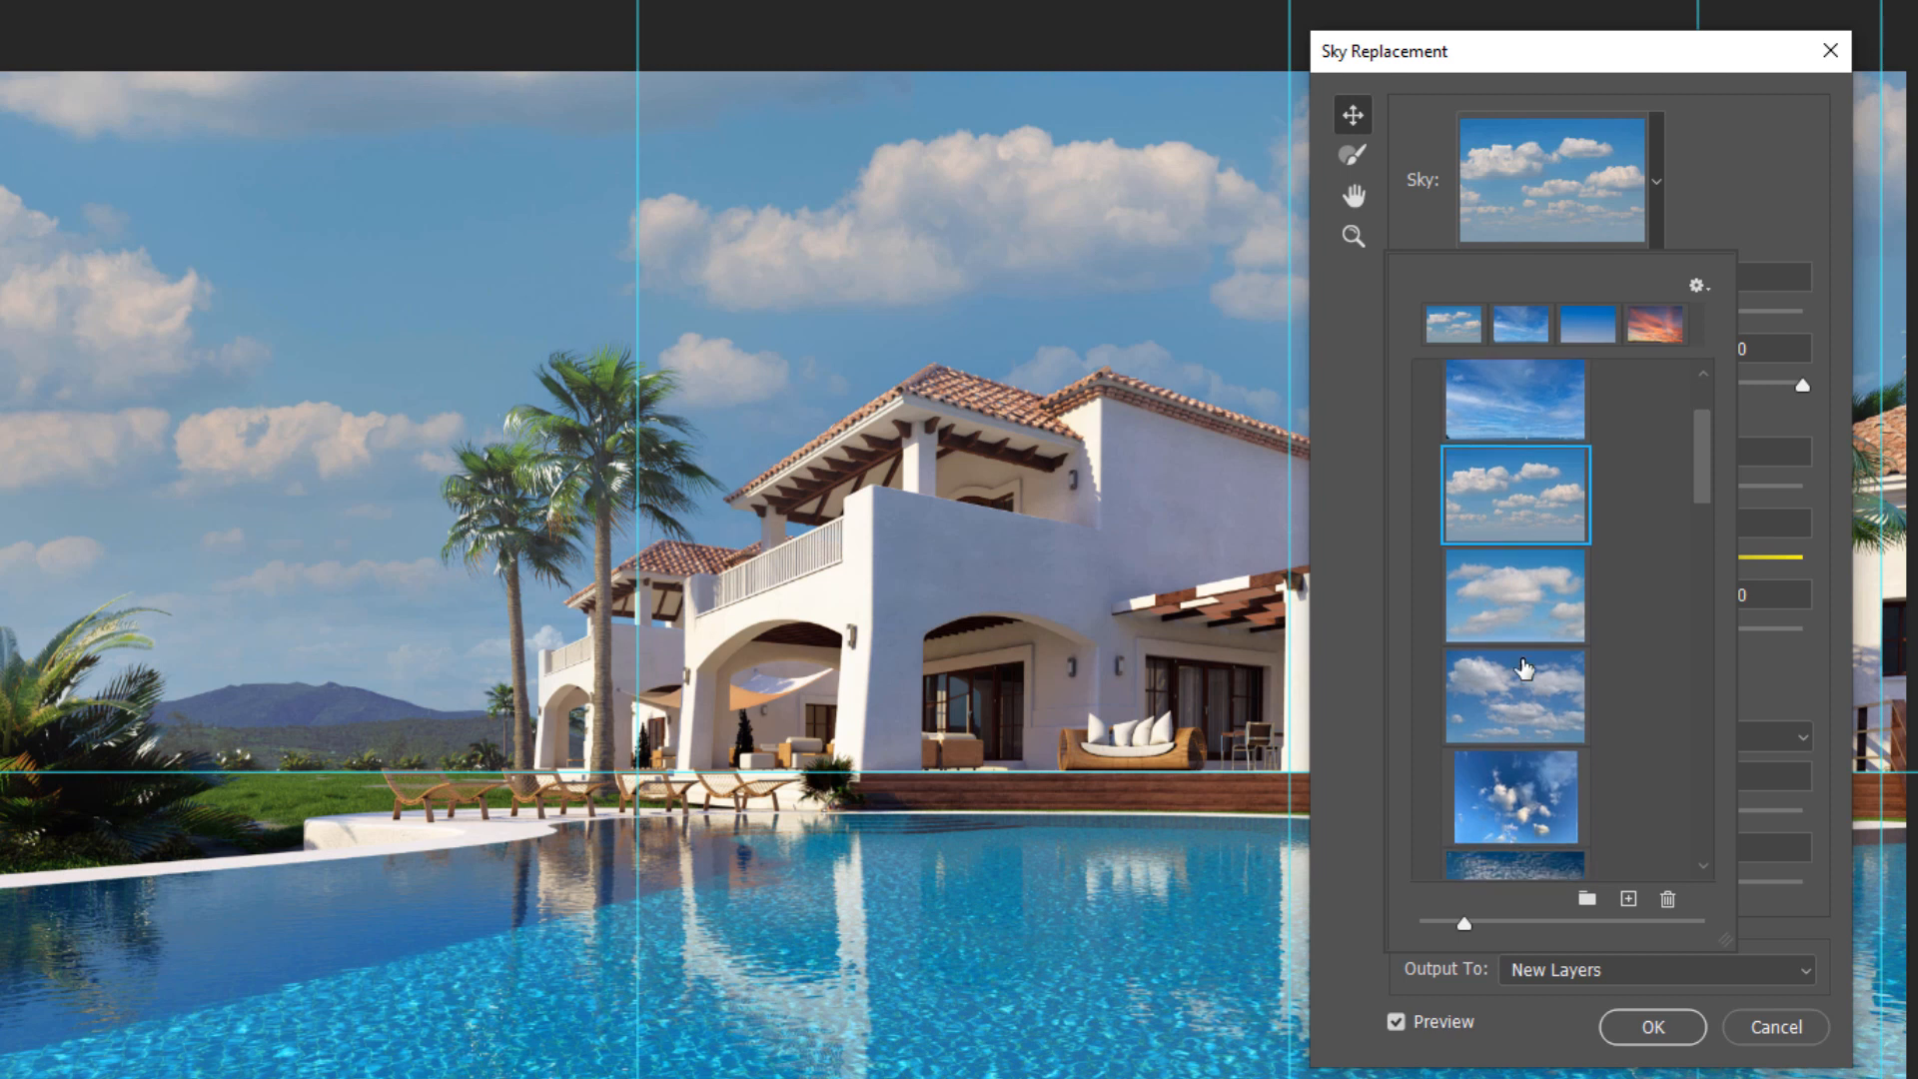
scroll(1522, 668, down, 4)
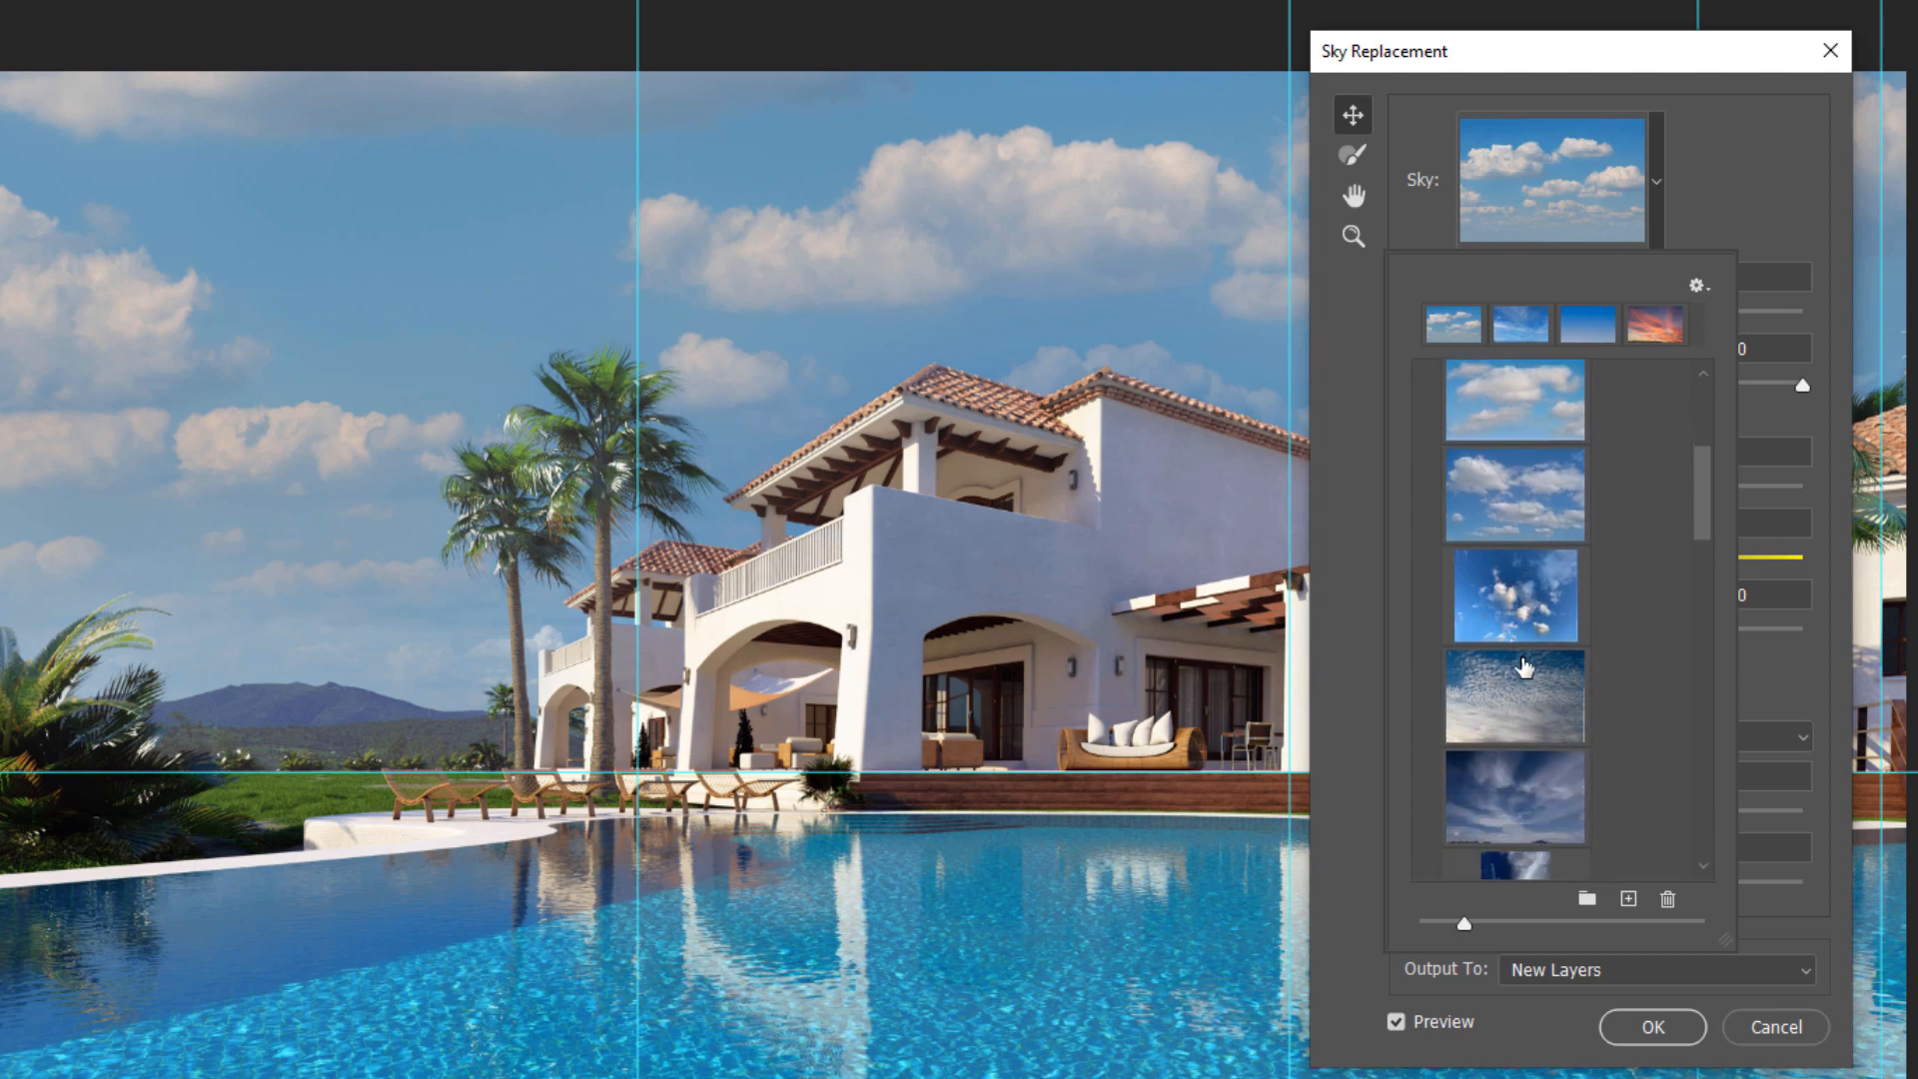
scroll(1522, 667, down, 3)
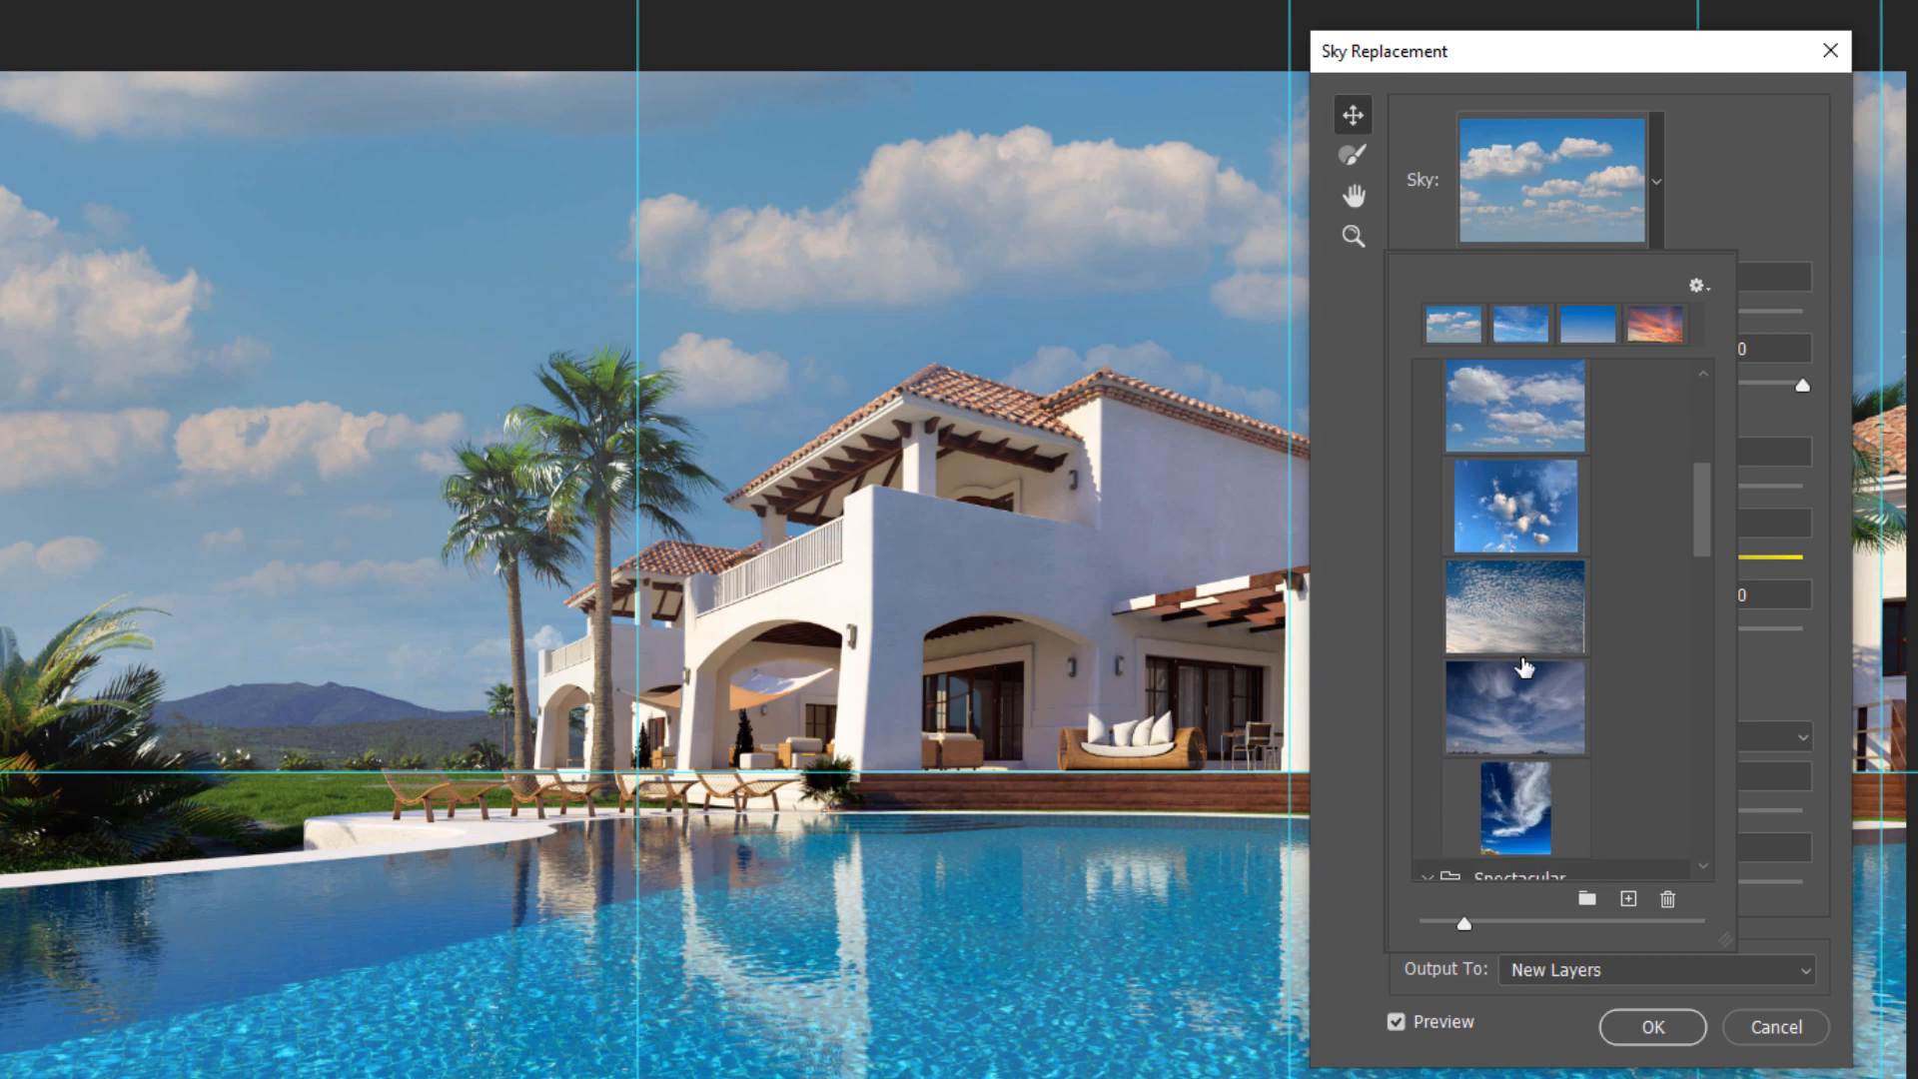
scroll(1523, 667, down, 1)
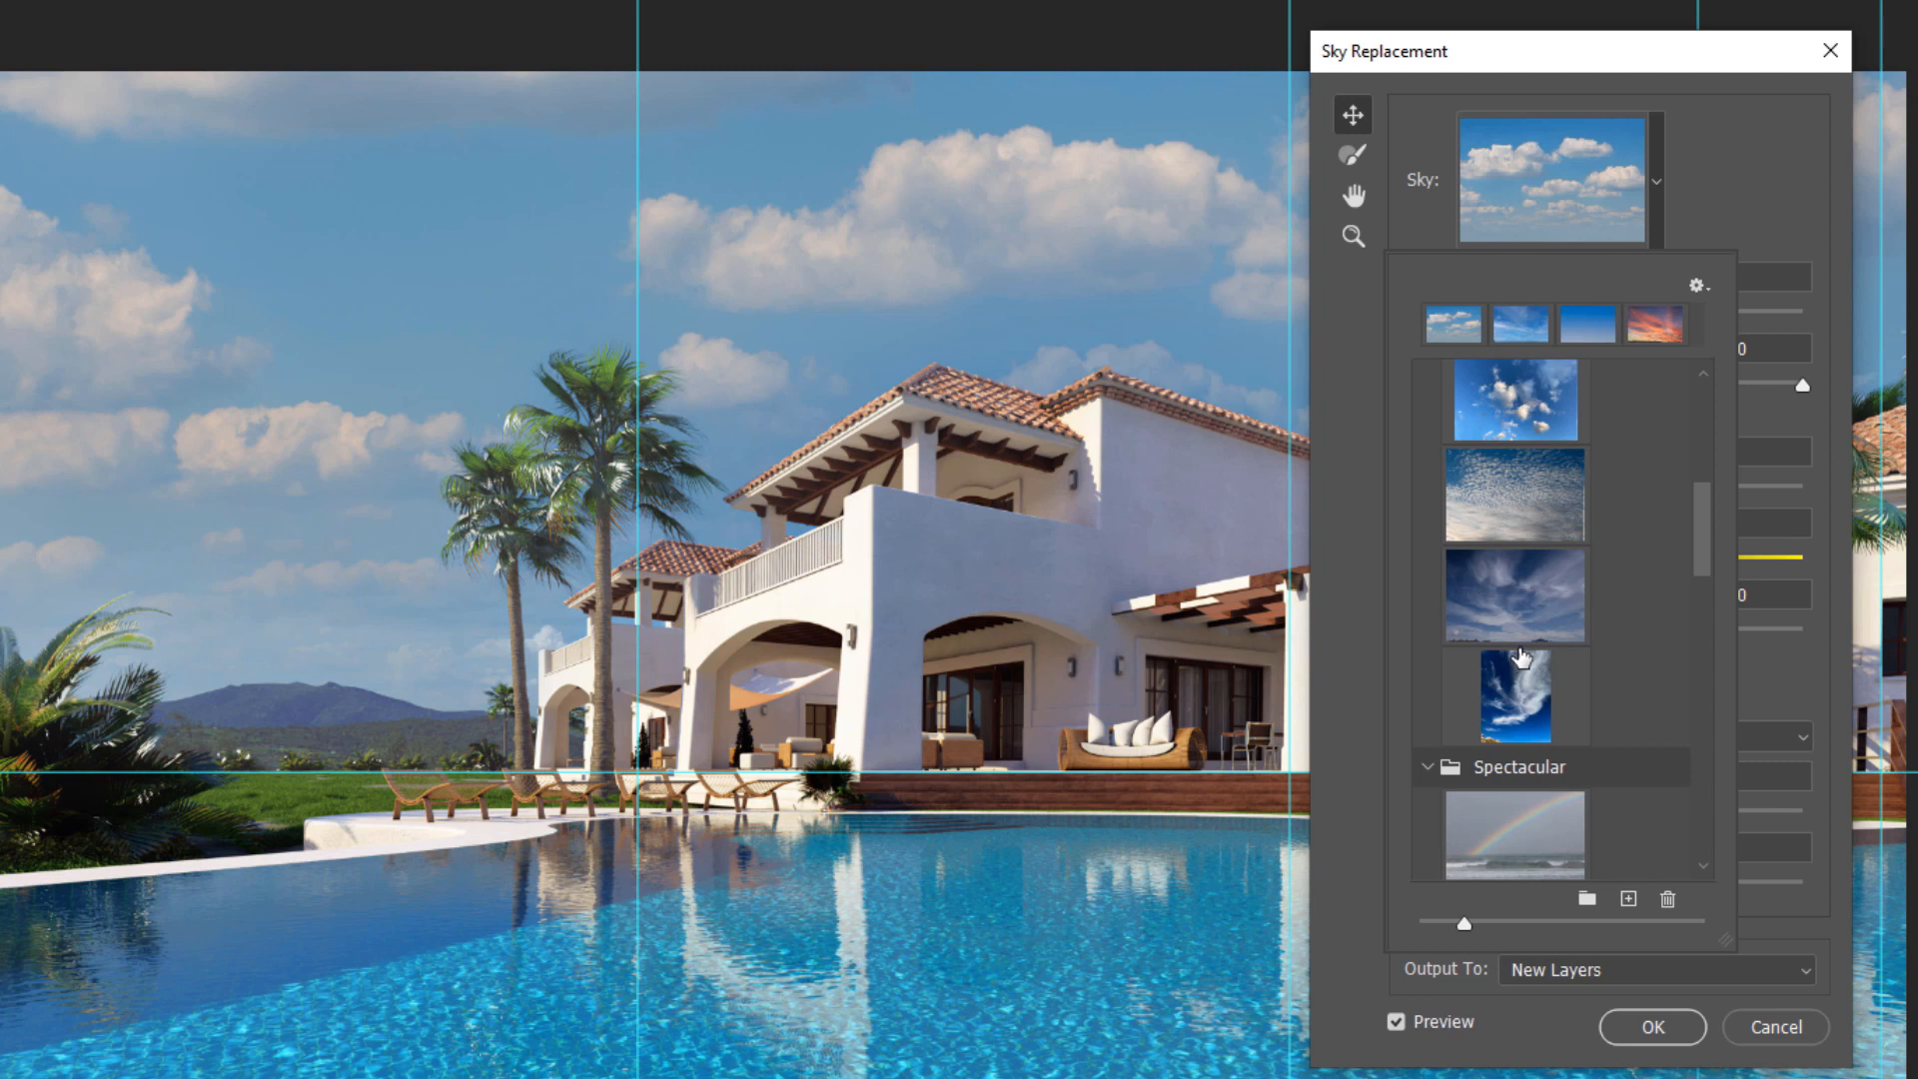
scroll(1520, 657, down, 3)
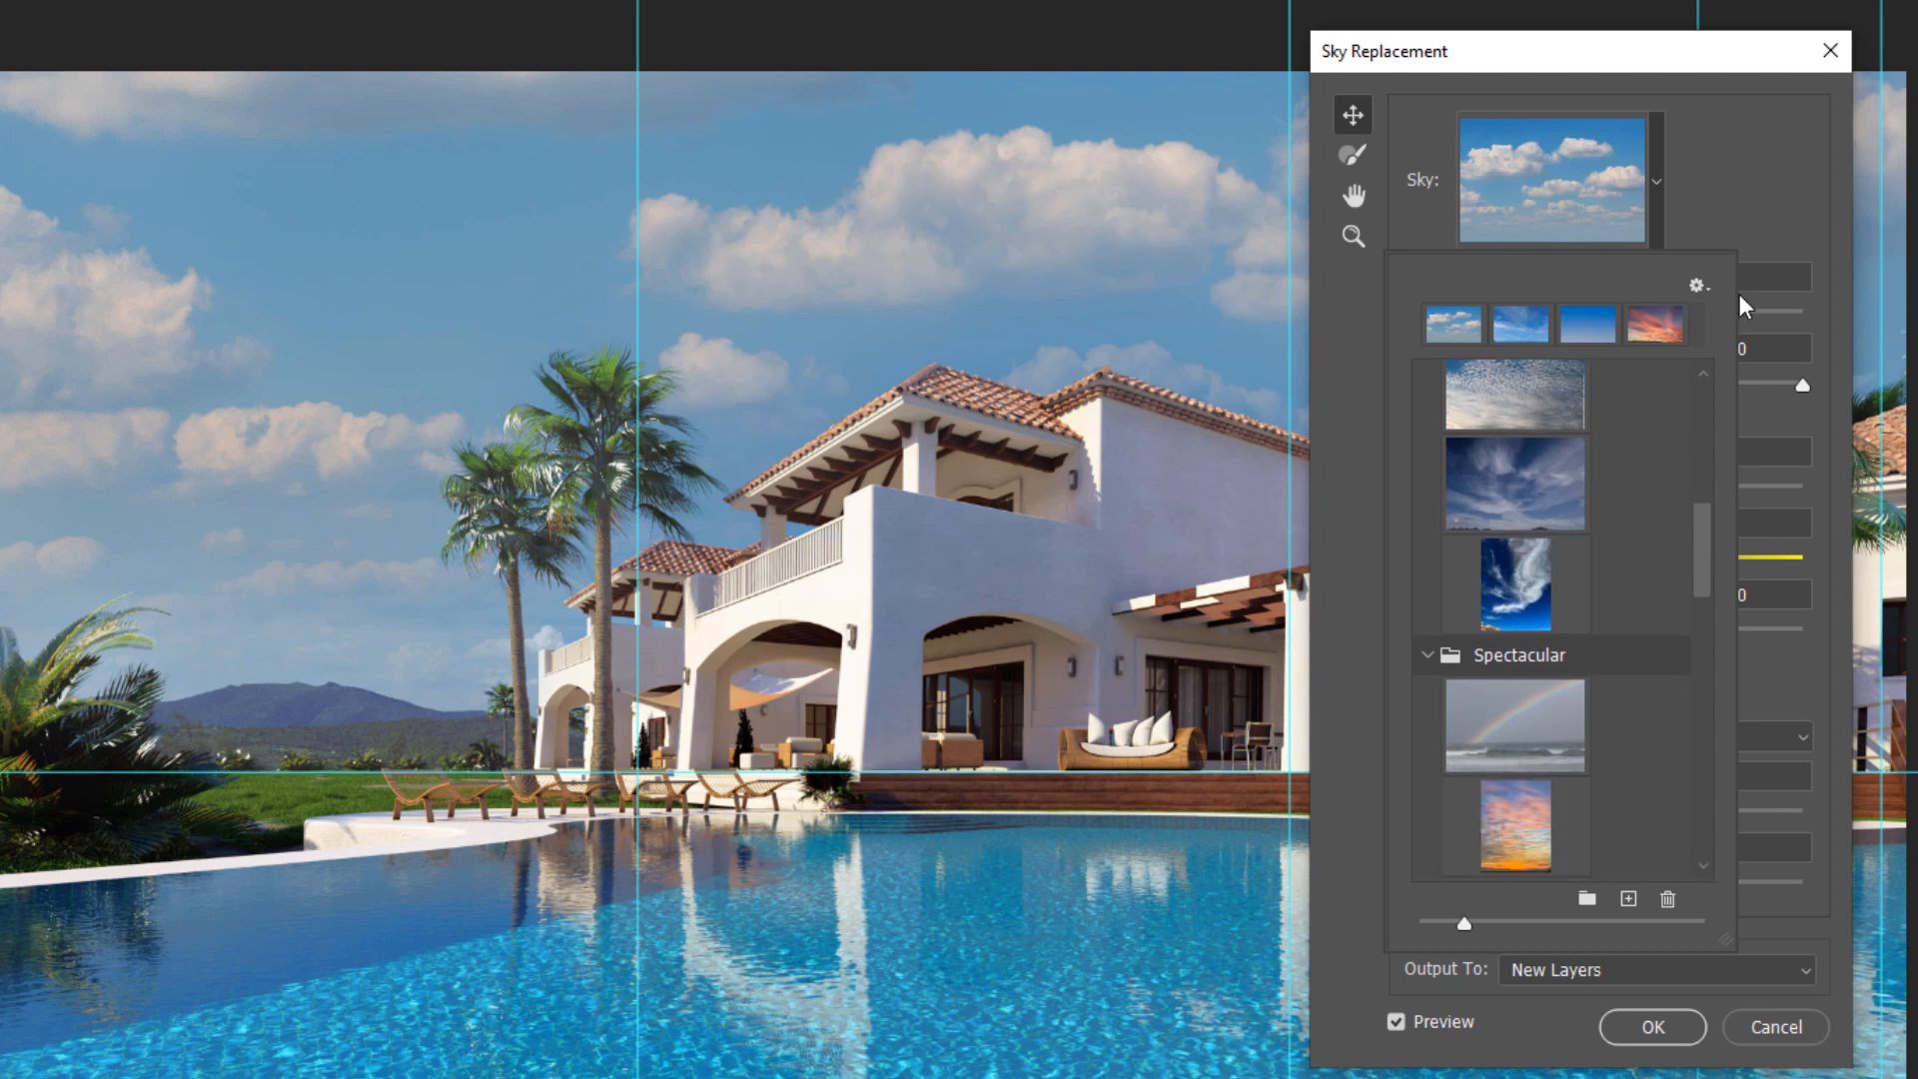
click(1764, 222)
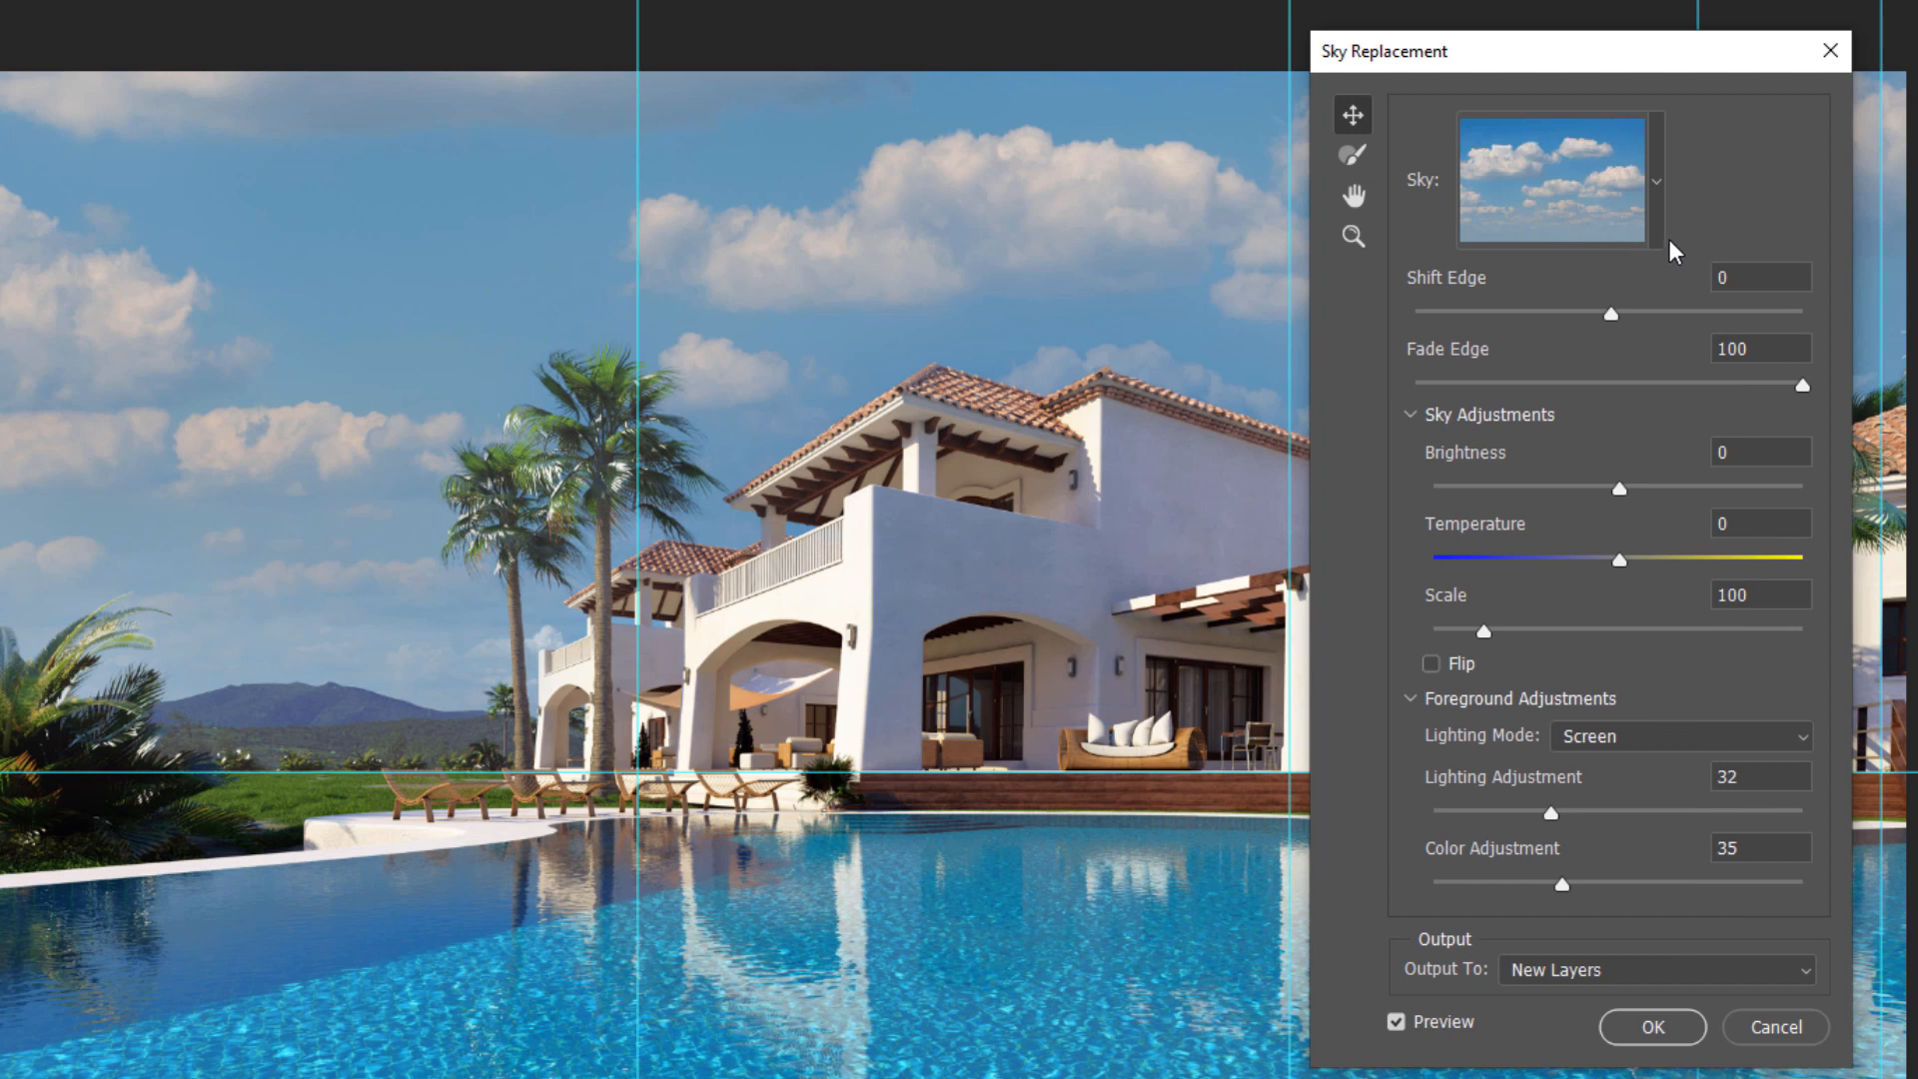
Step: Switch the replacement sky back to the orange sunset preset from the recently used skies
mouse_move(1609, 315)
mouse_down()
mouse_move(1567, 316)
mouse_move(1657, 316)
mouse_move(1493, 315)
mouse_move(1589, 317)
mouse_up()
click(1652, 215)
scroll(1578, 485, down, 2)
click(1635, 328)
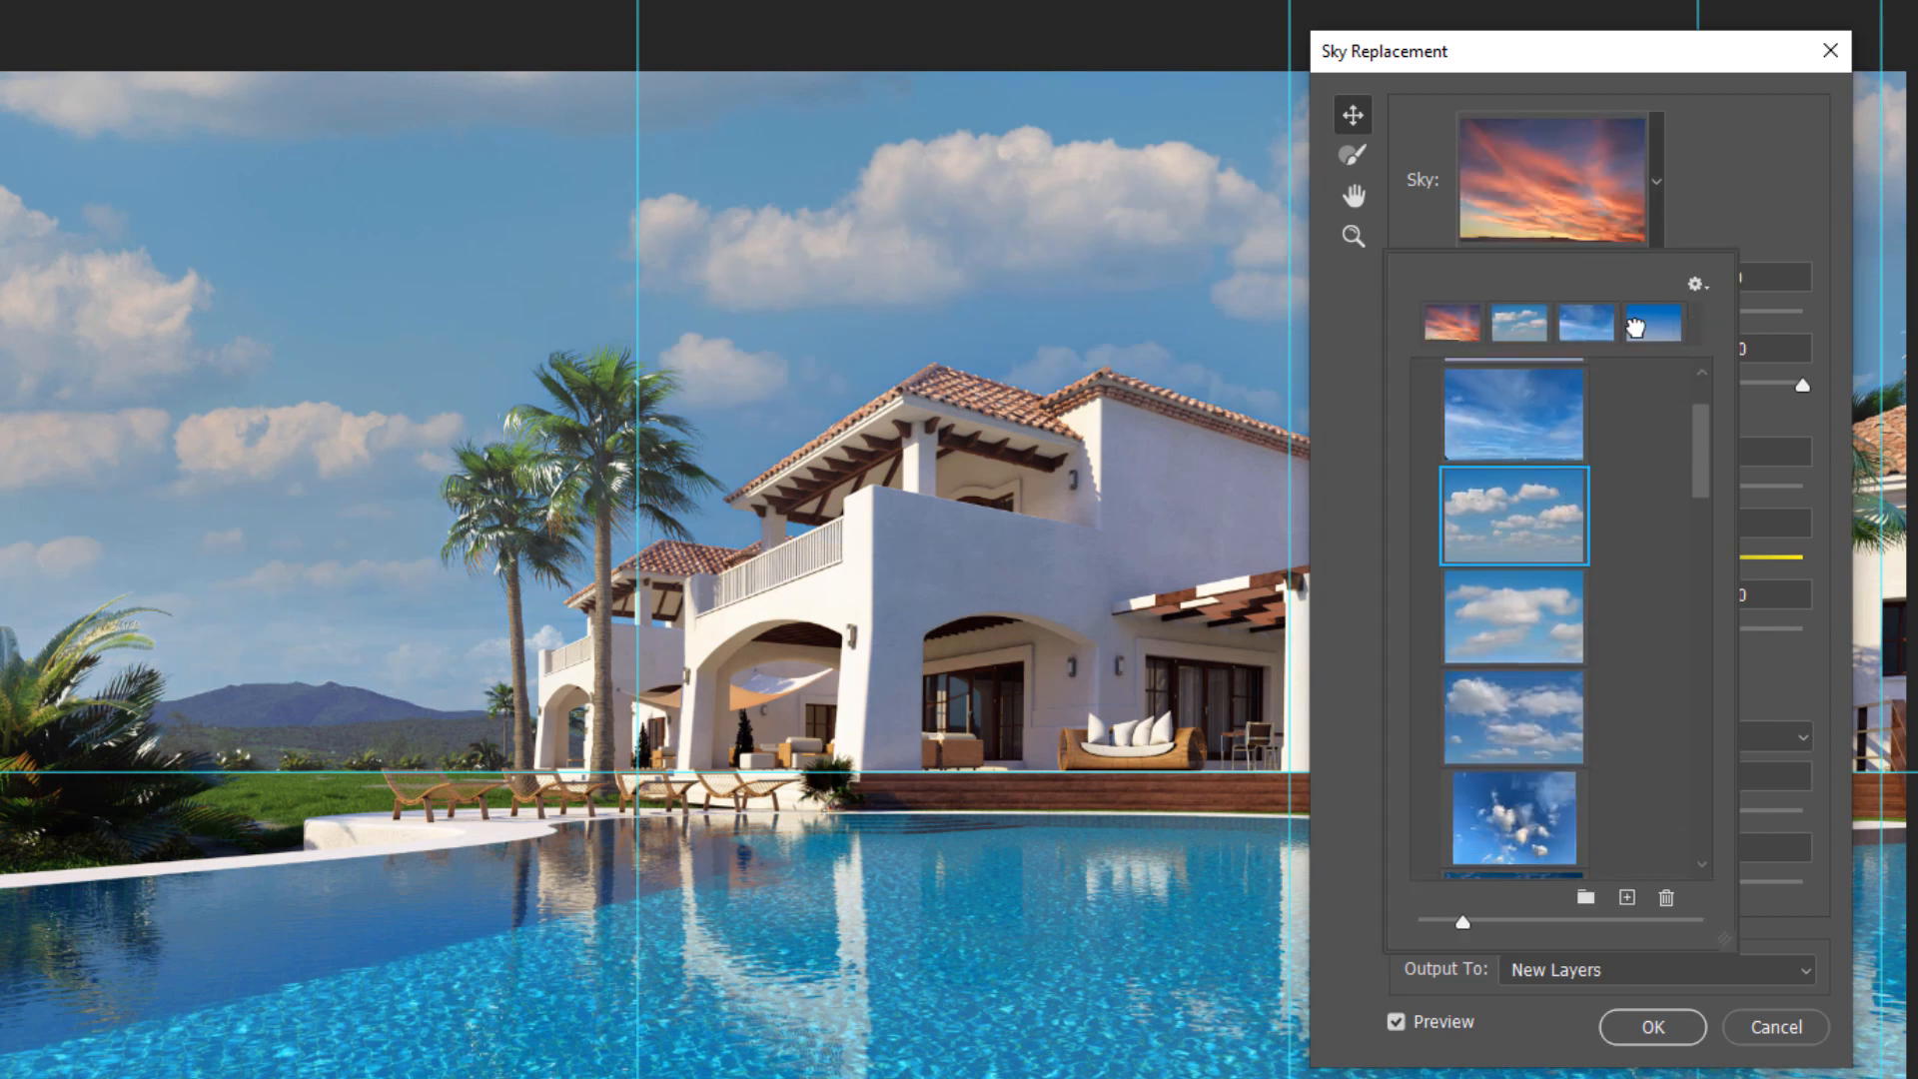
click(1732, 197)
Step: Test the sky's Shift Edge at -80 and 73, and set it to 1
drag(1573, 316, 1454, 314)
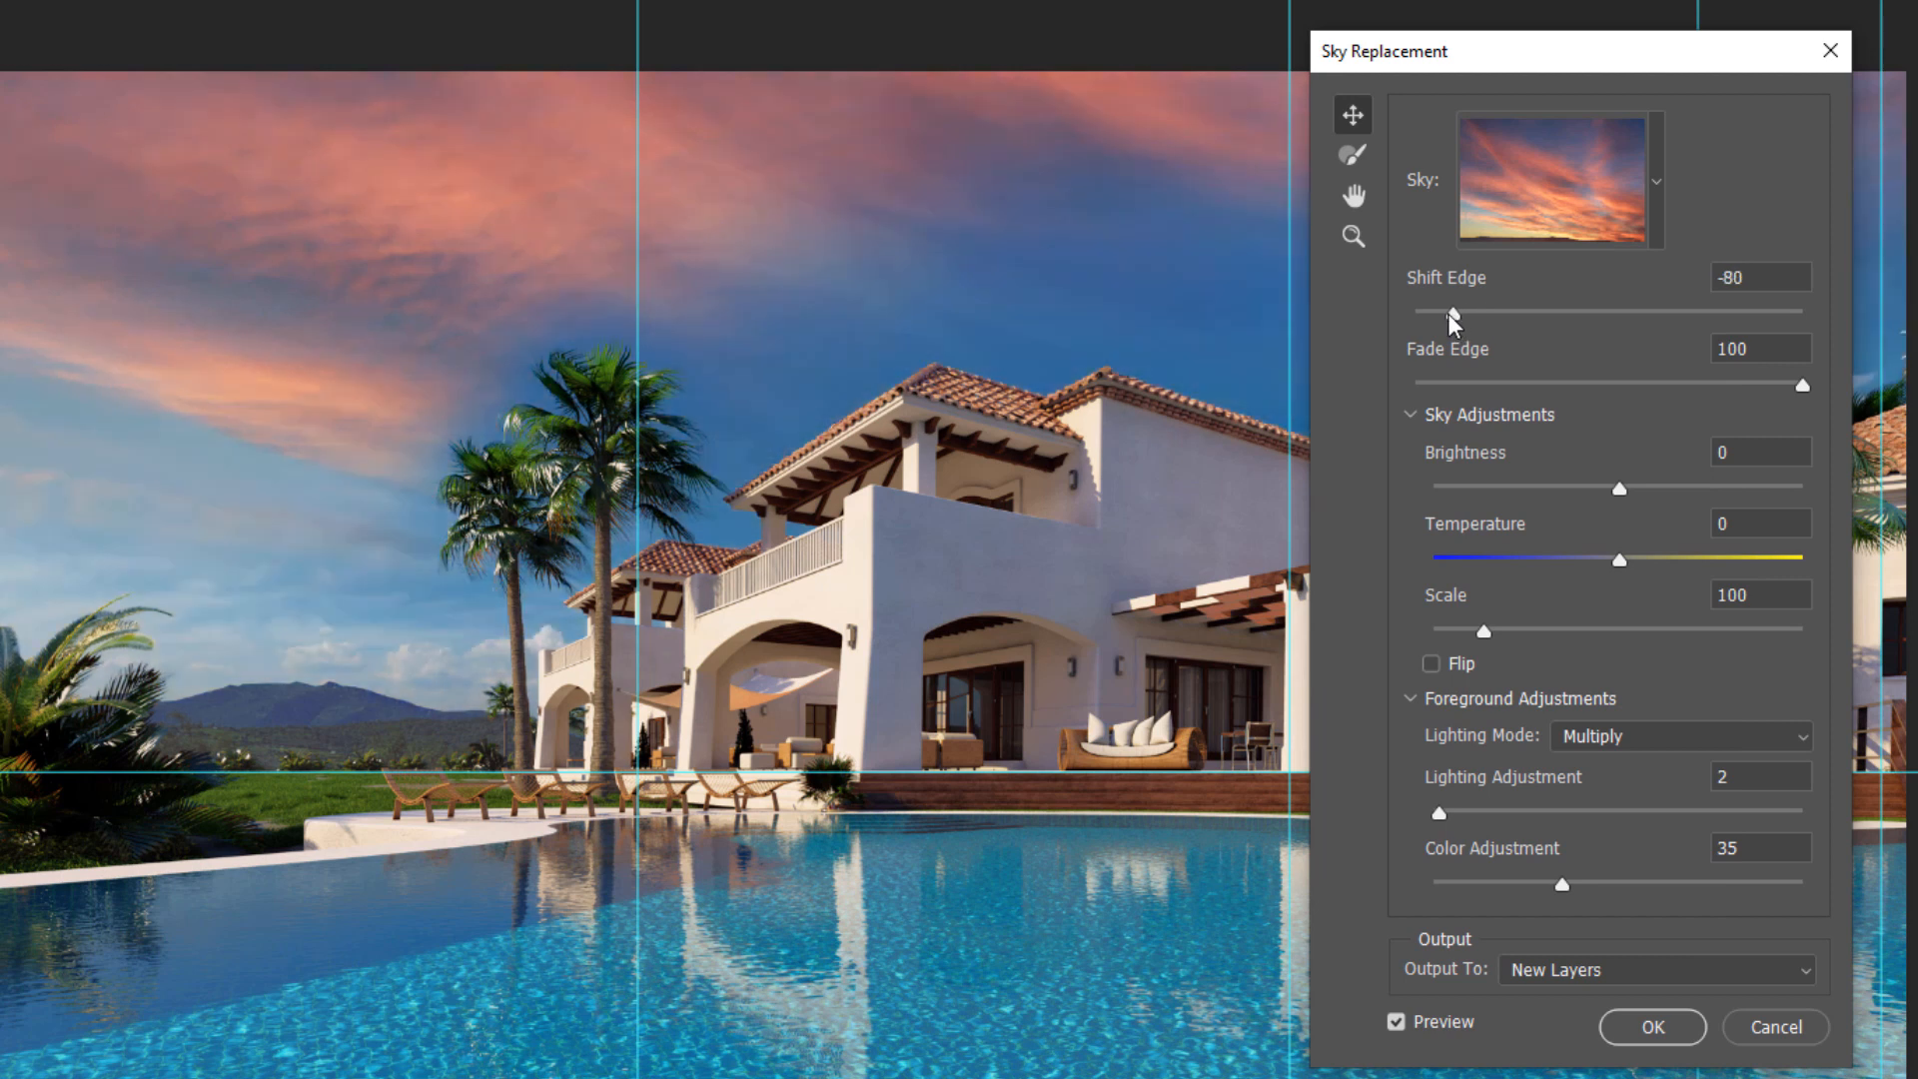
drag(1450, 315, 1752, 316)
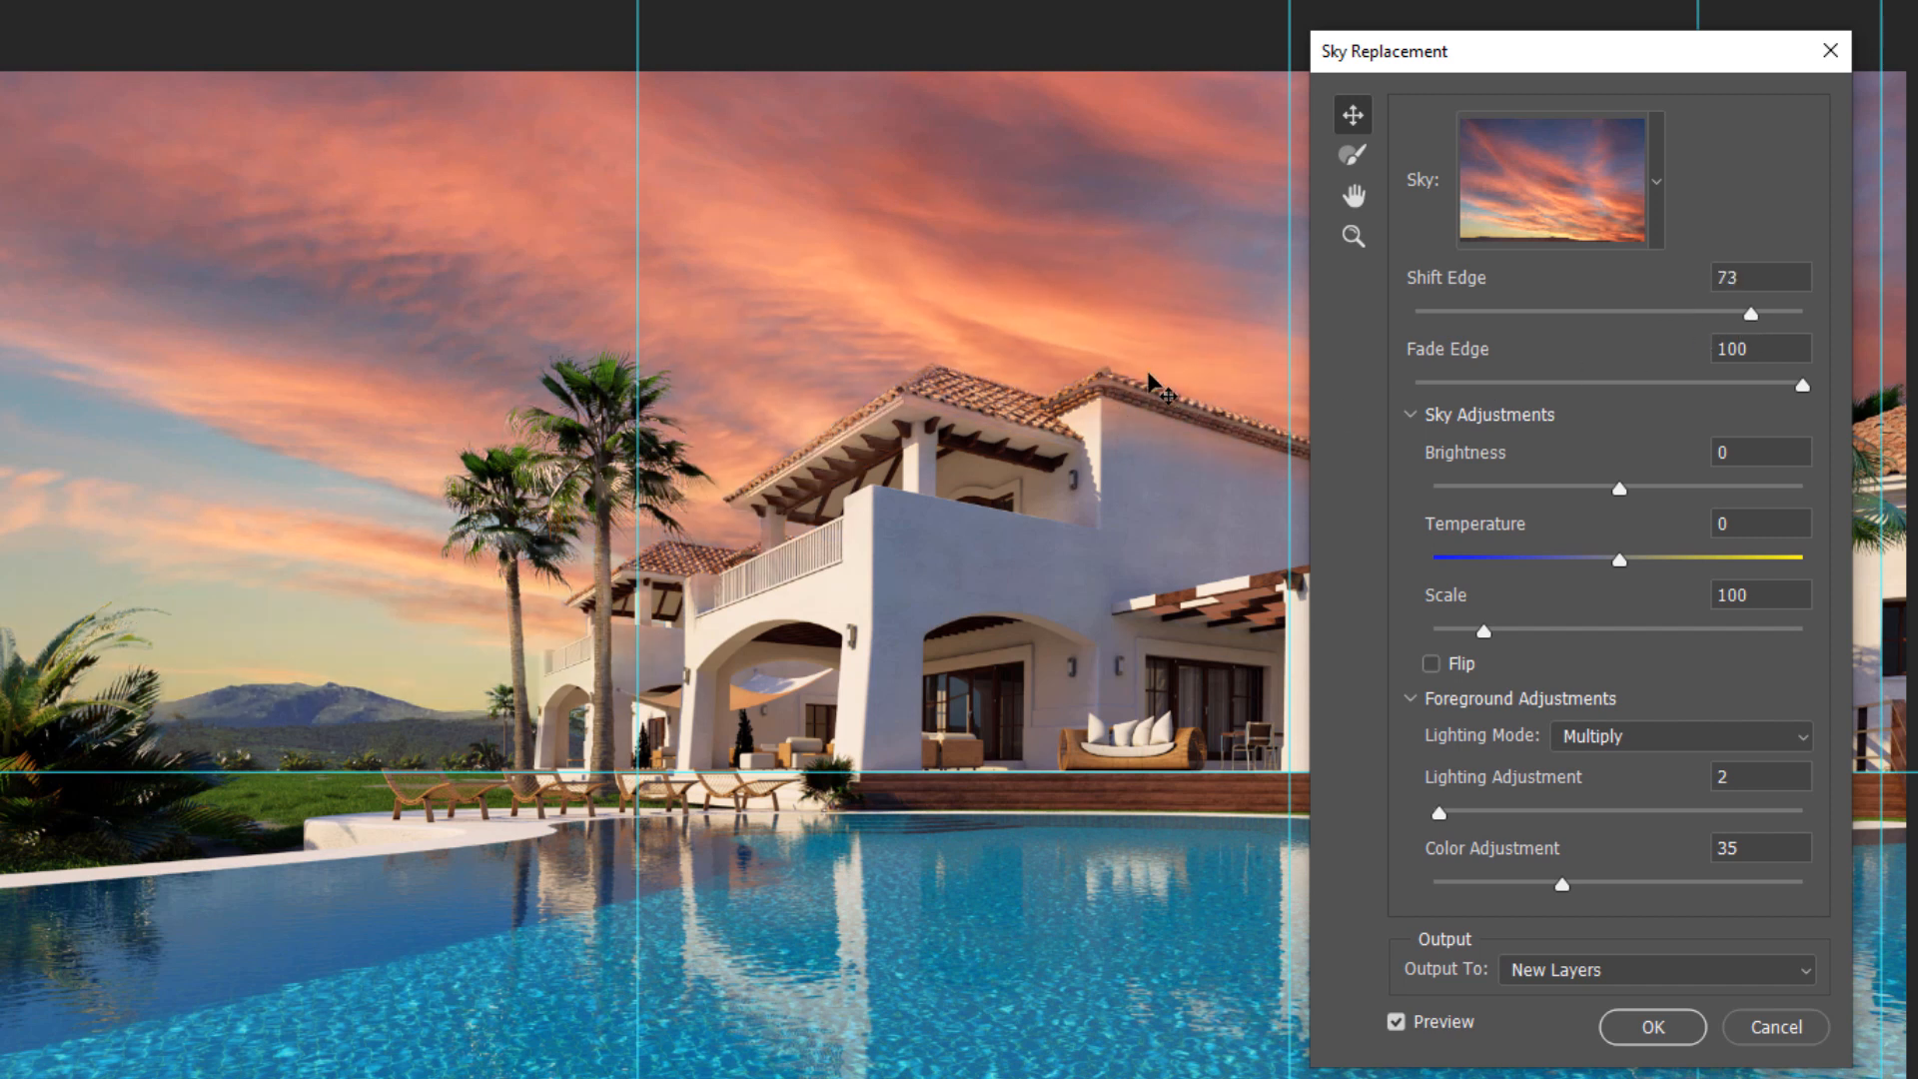
click(1612, 316)
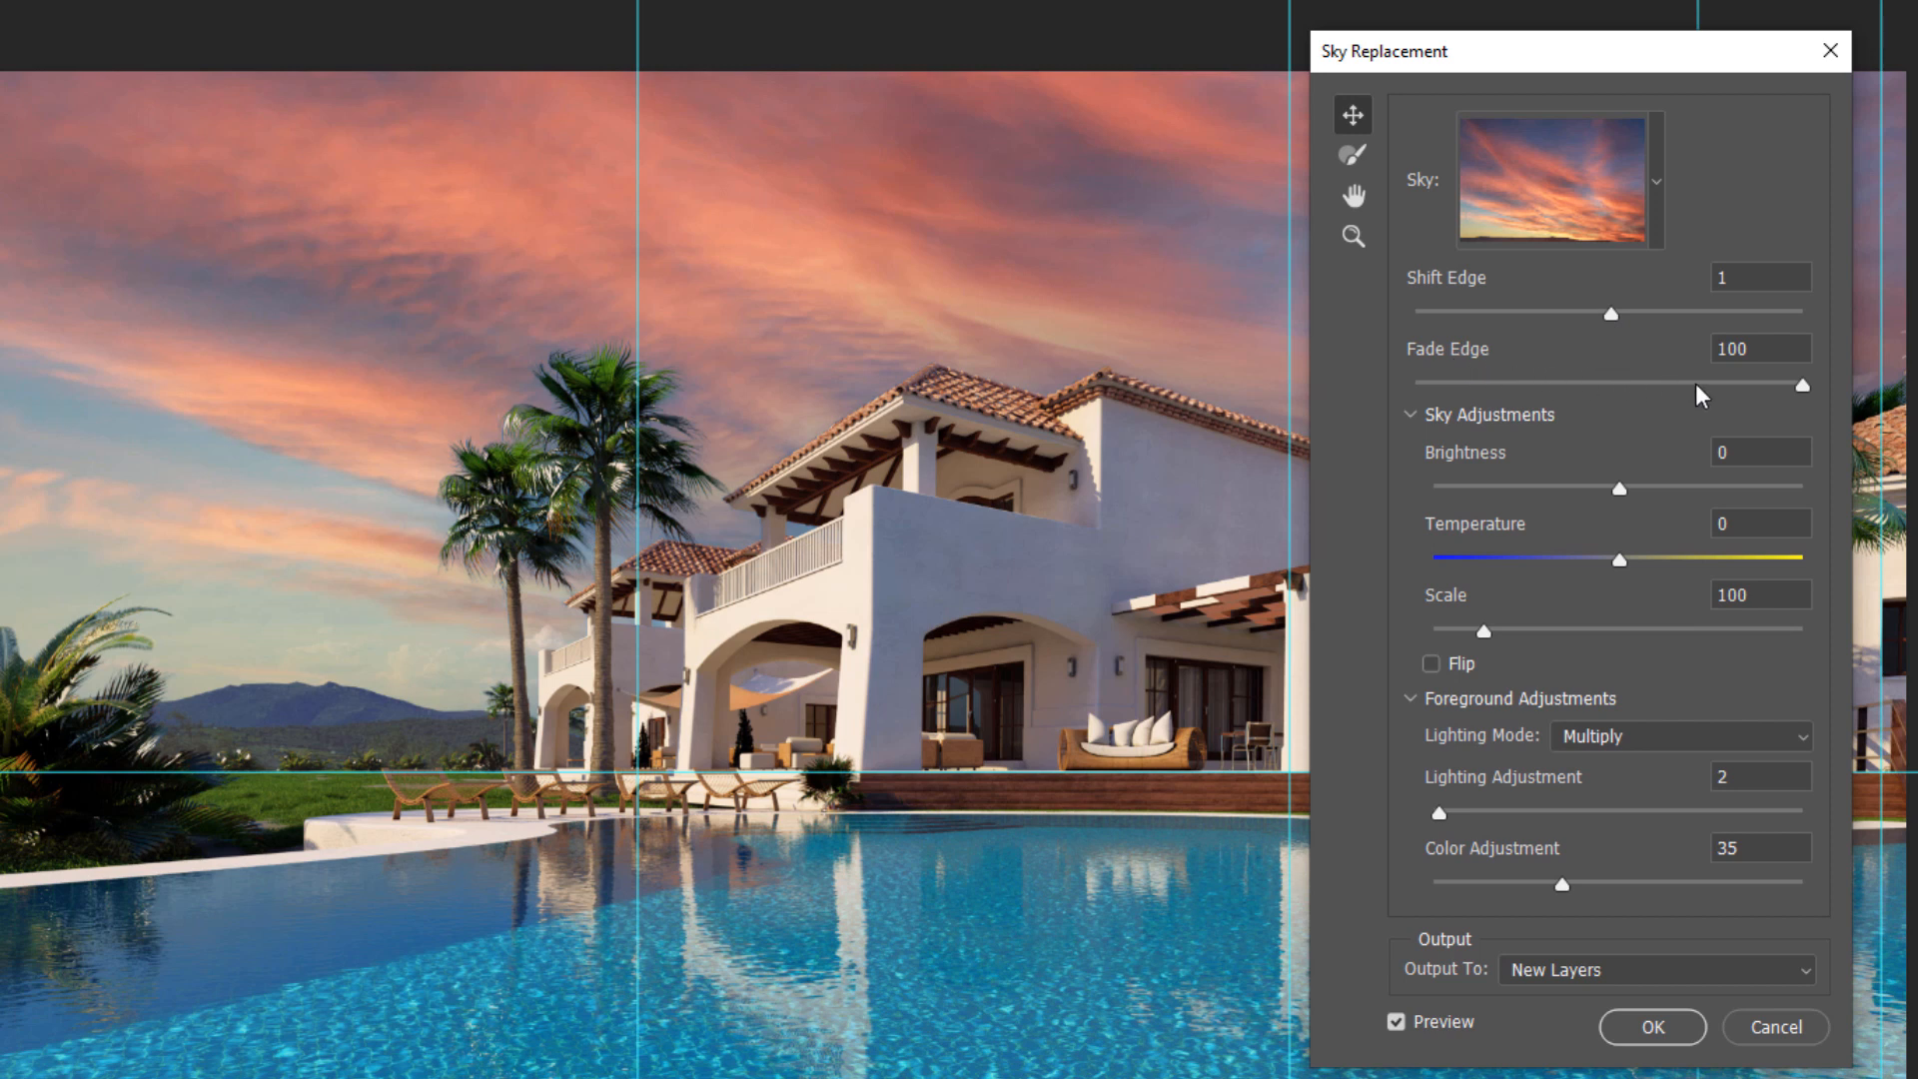
Step: Test the sky's Fade Edge at 5, and set it back to 100
drag(1692, 382, 1435, 392)
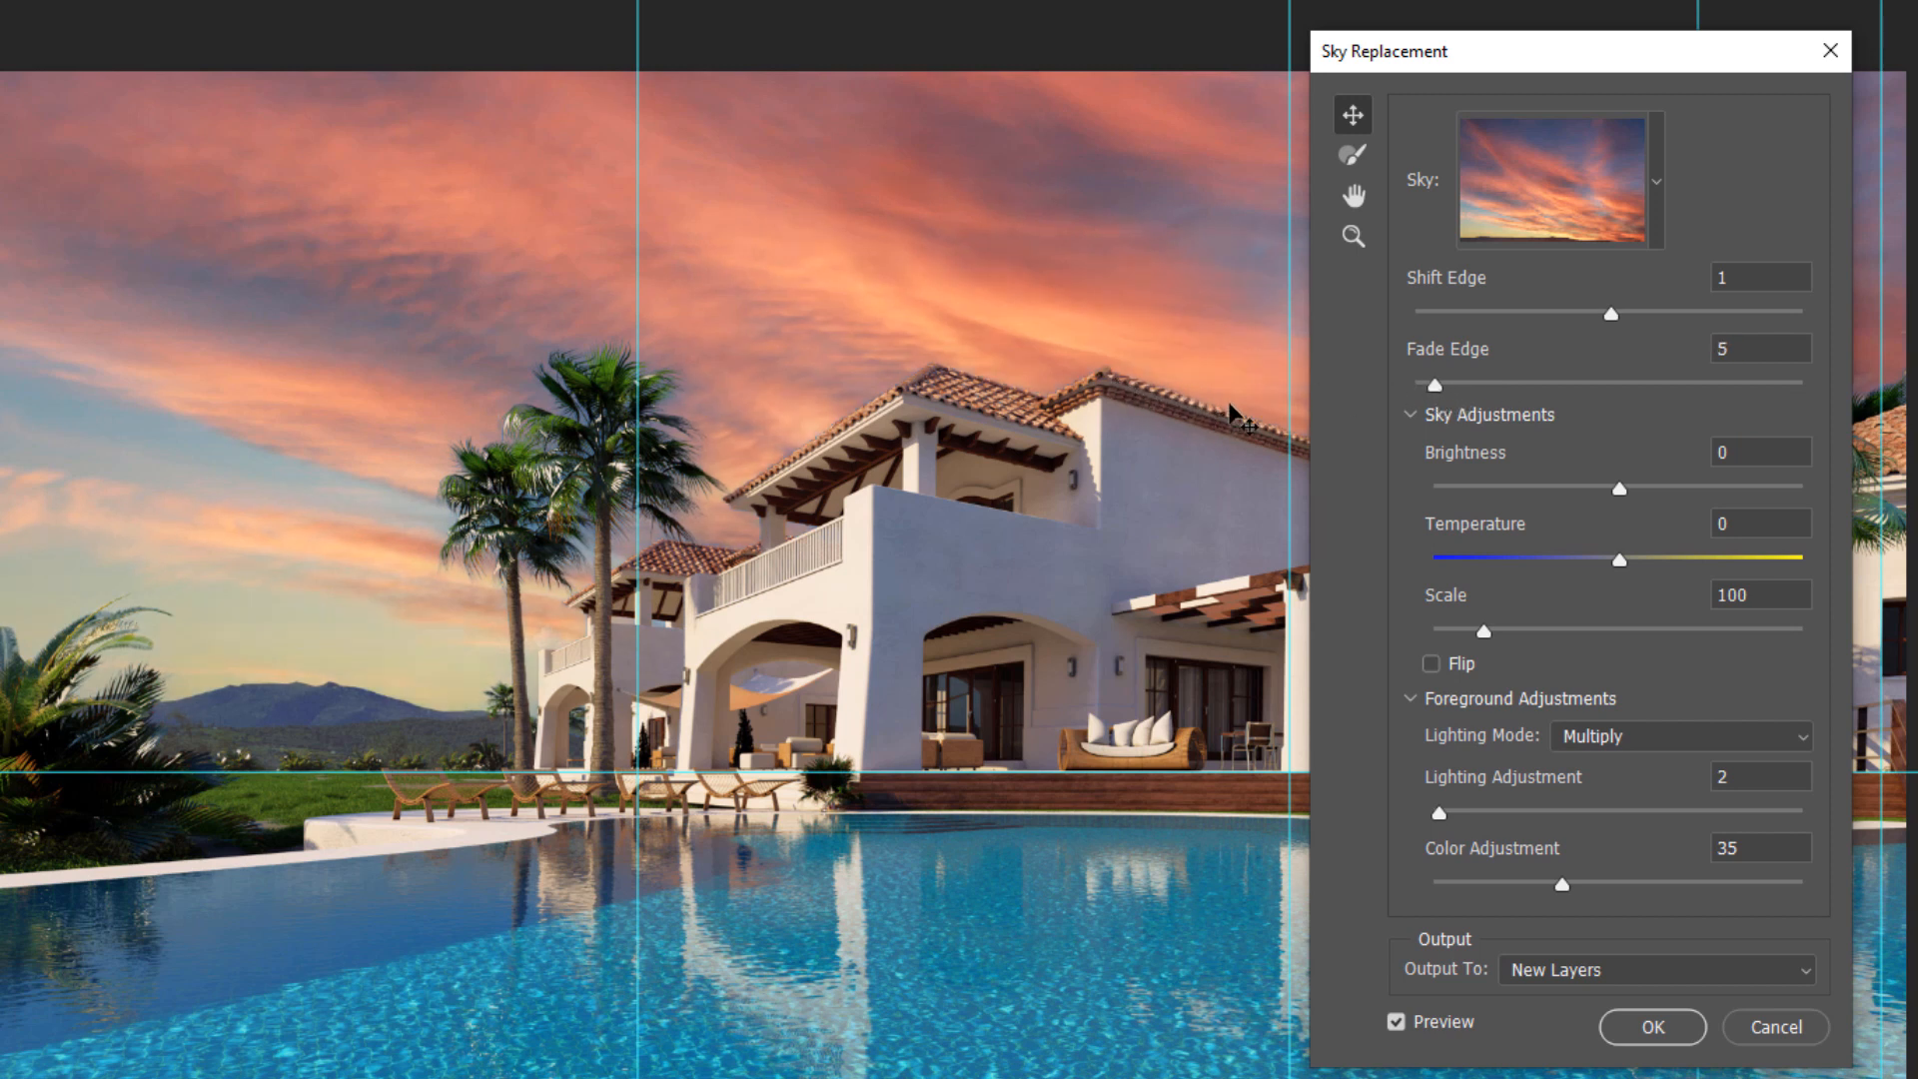
drag(1495, 386, 1622, 382)
drag(1776, 387, 1803, 390)
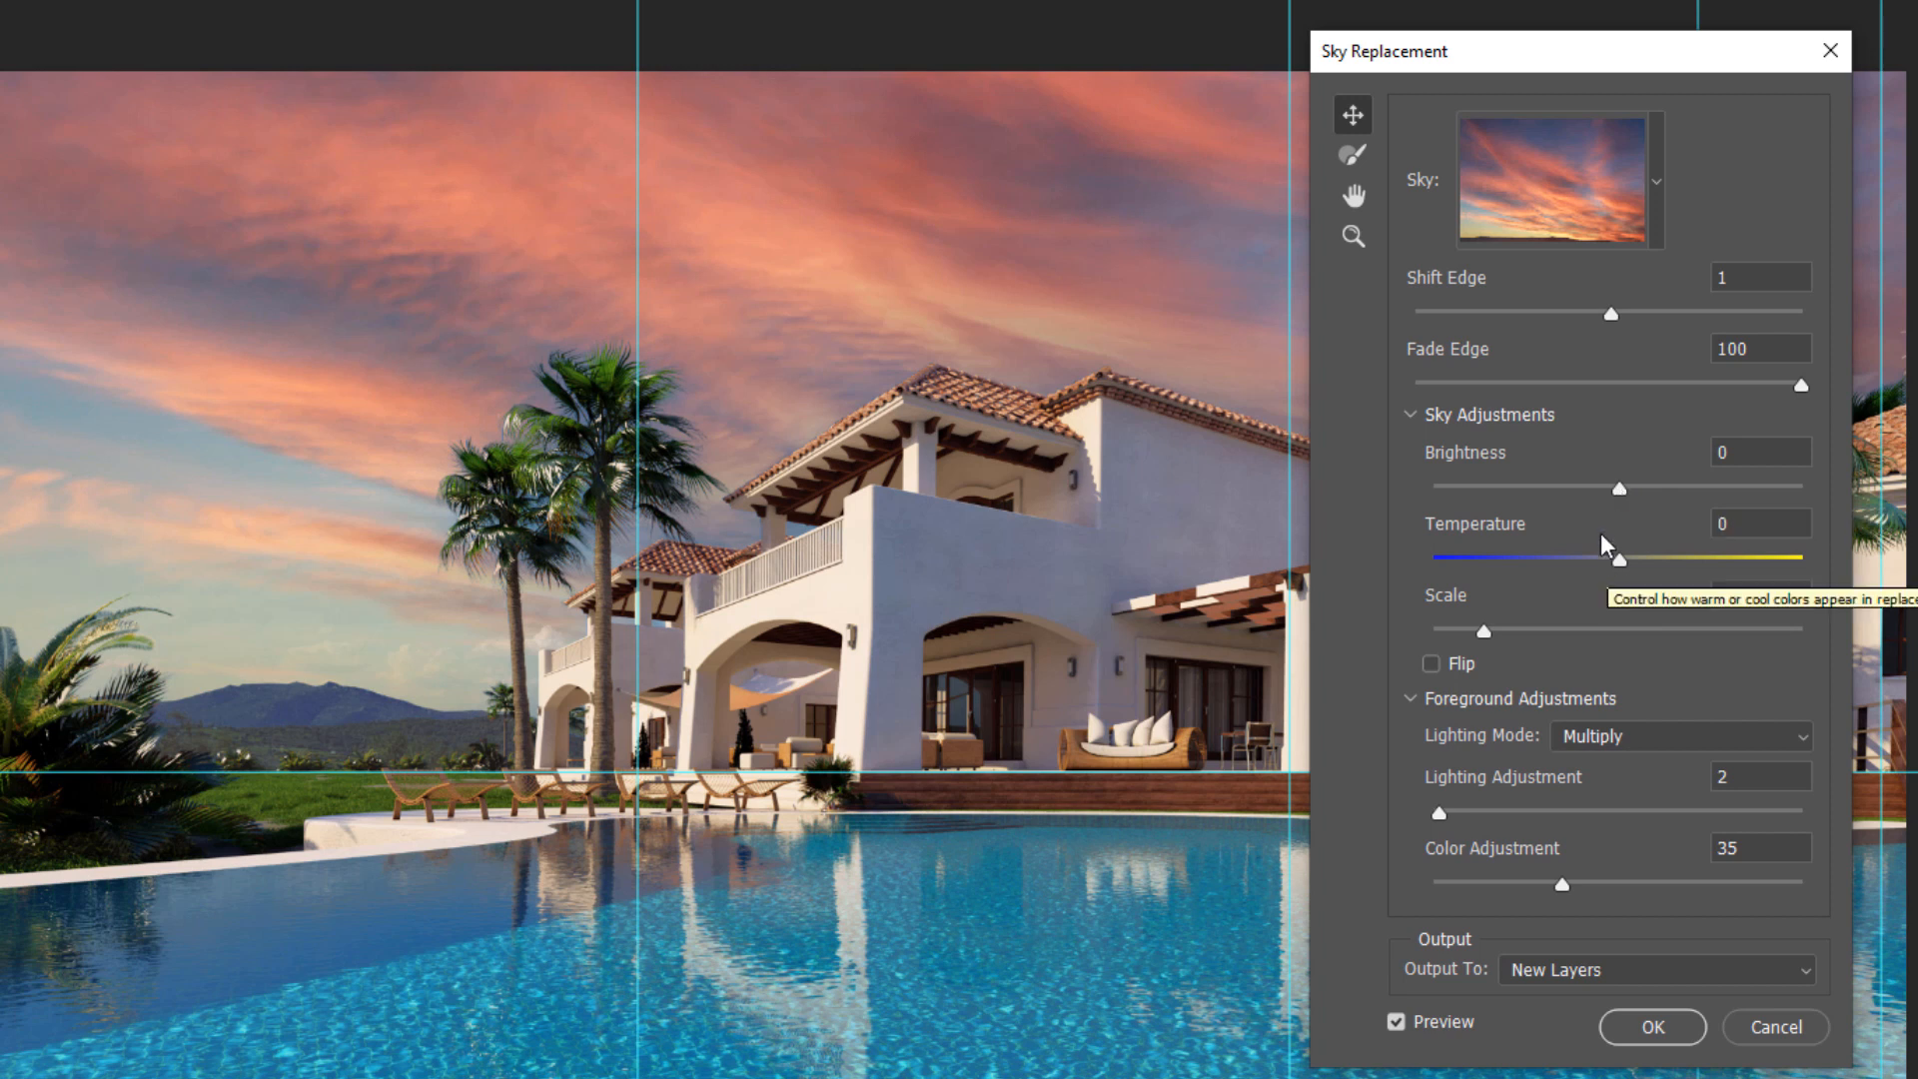
Step: Set the sky's Brightness to 3, Temperature to 1 and Scale to 104, and test flipping the sky on and off
mouse_move(1622, 488)
mouse_down()
mouse_move(1694, 489)
mouse_move(1526, 483)
mouse_move(1623, 489)
mouse_up()
mouse_move(1620, 560)
mouse_down()
mouse_move(1662, 561)
mouse_move(1589, 560)
mouse_move(1619, 560)
mouse_up()
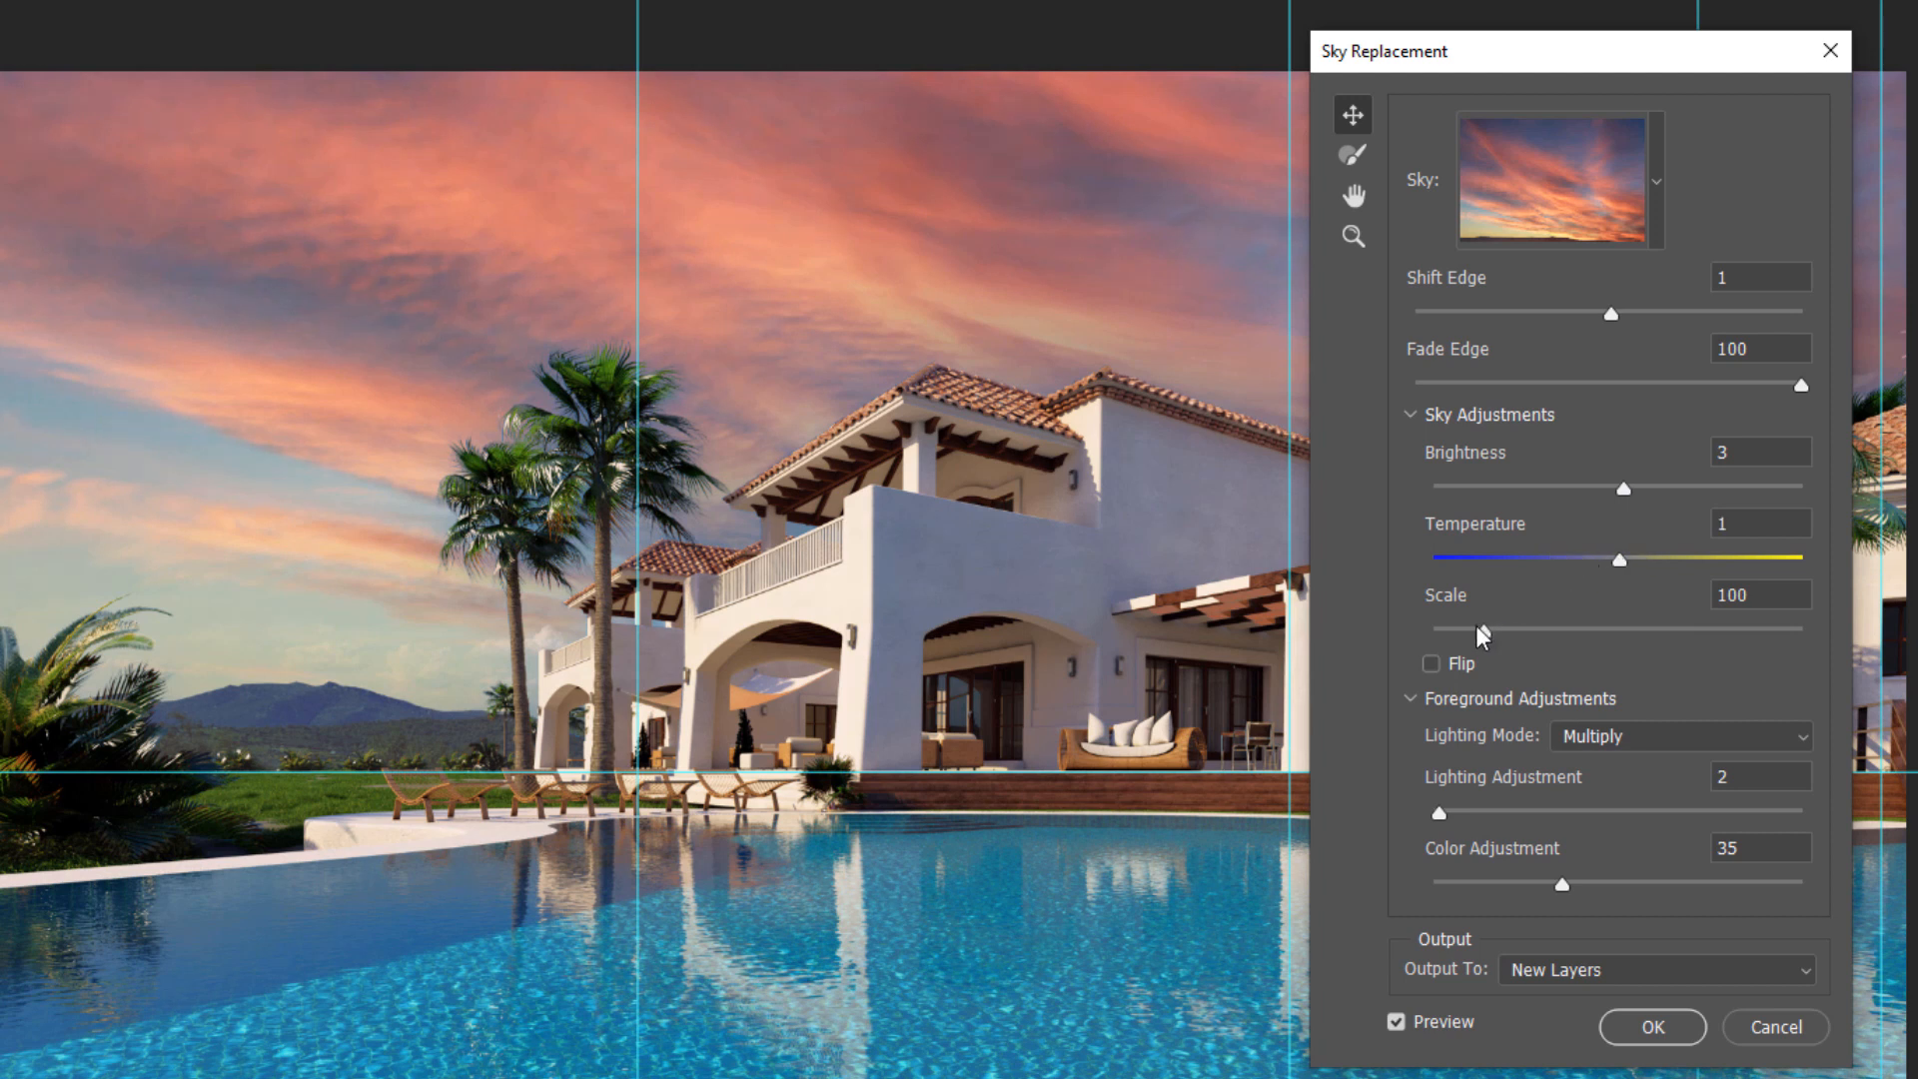
mouse_move(1485, 636)
mouse_down()
mouse_move(1572, 630)
mouse_move(1466, 629)
mouse_up()
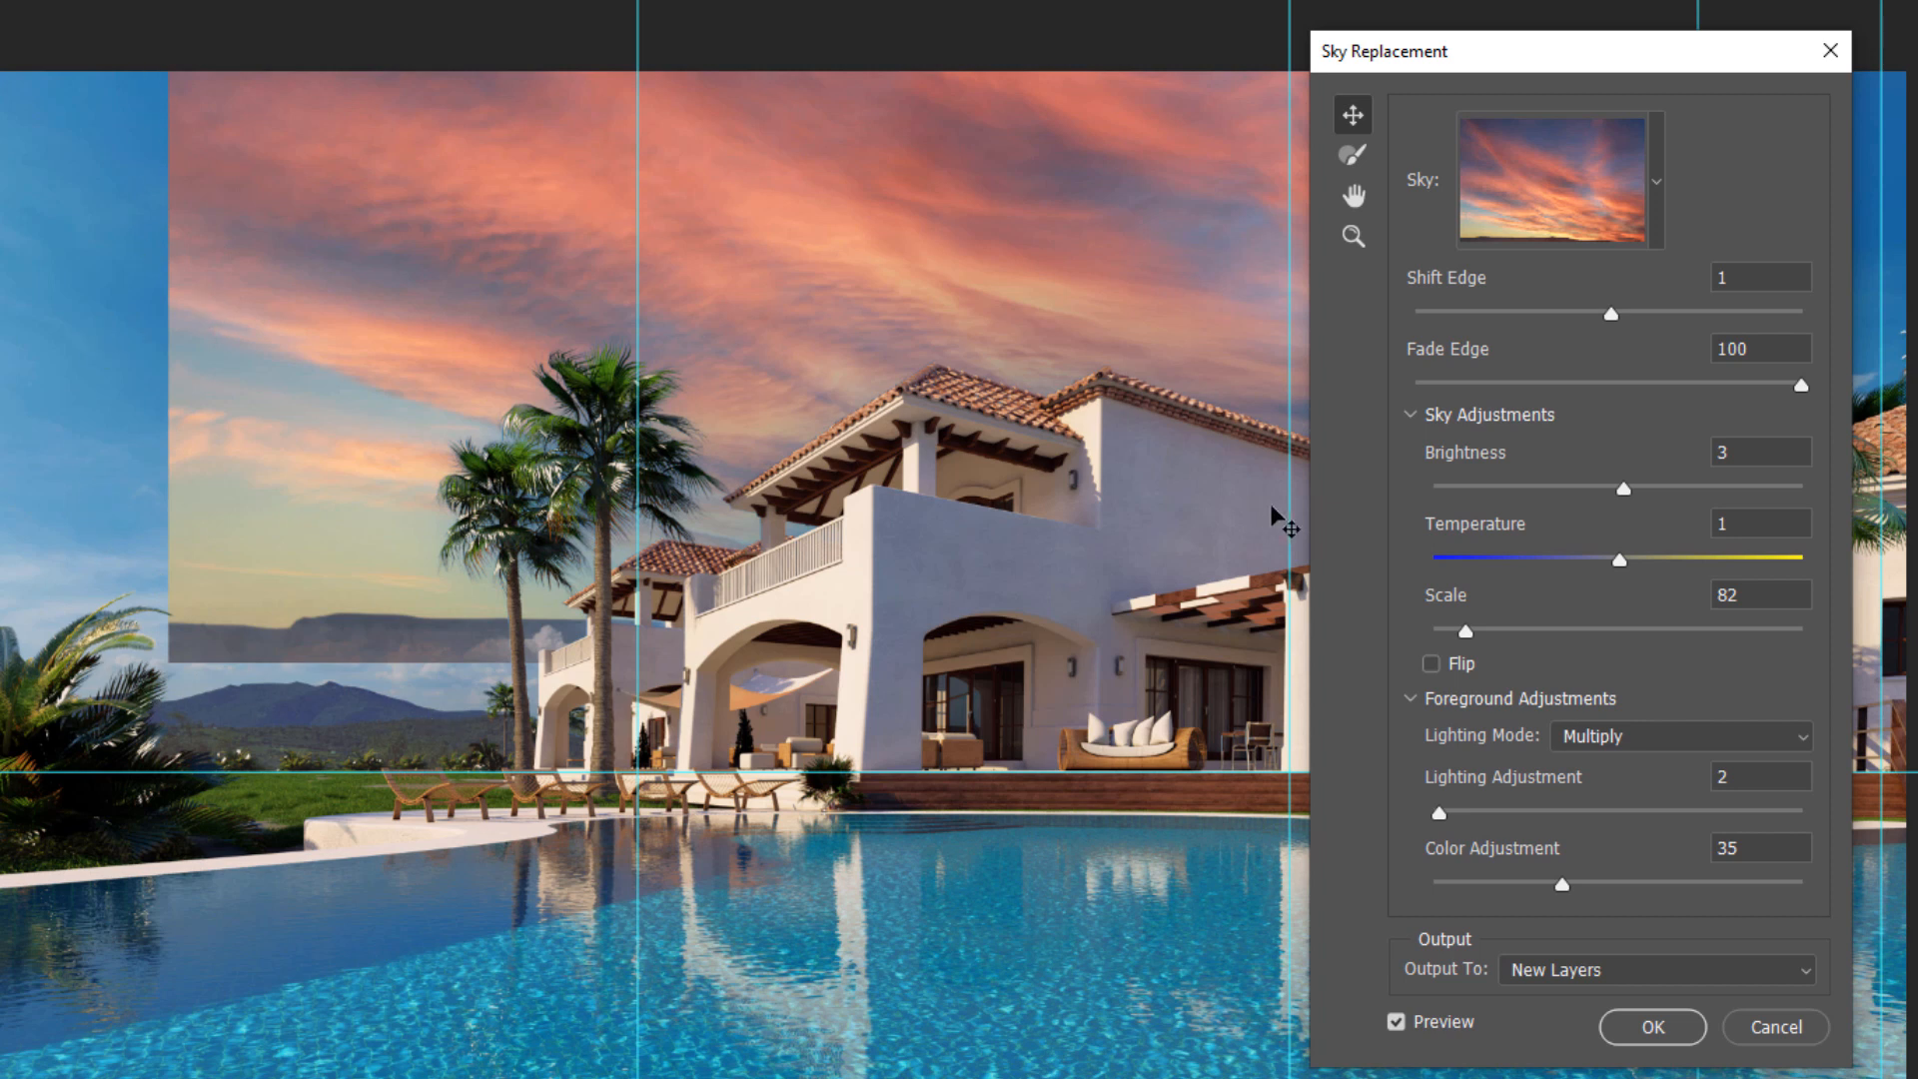
drag(1473, 631, 1490, 632)
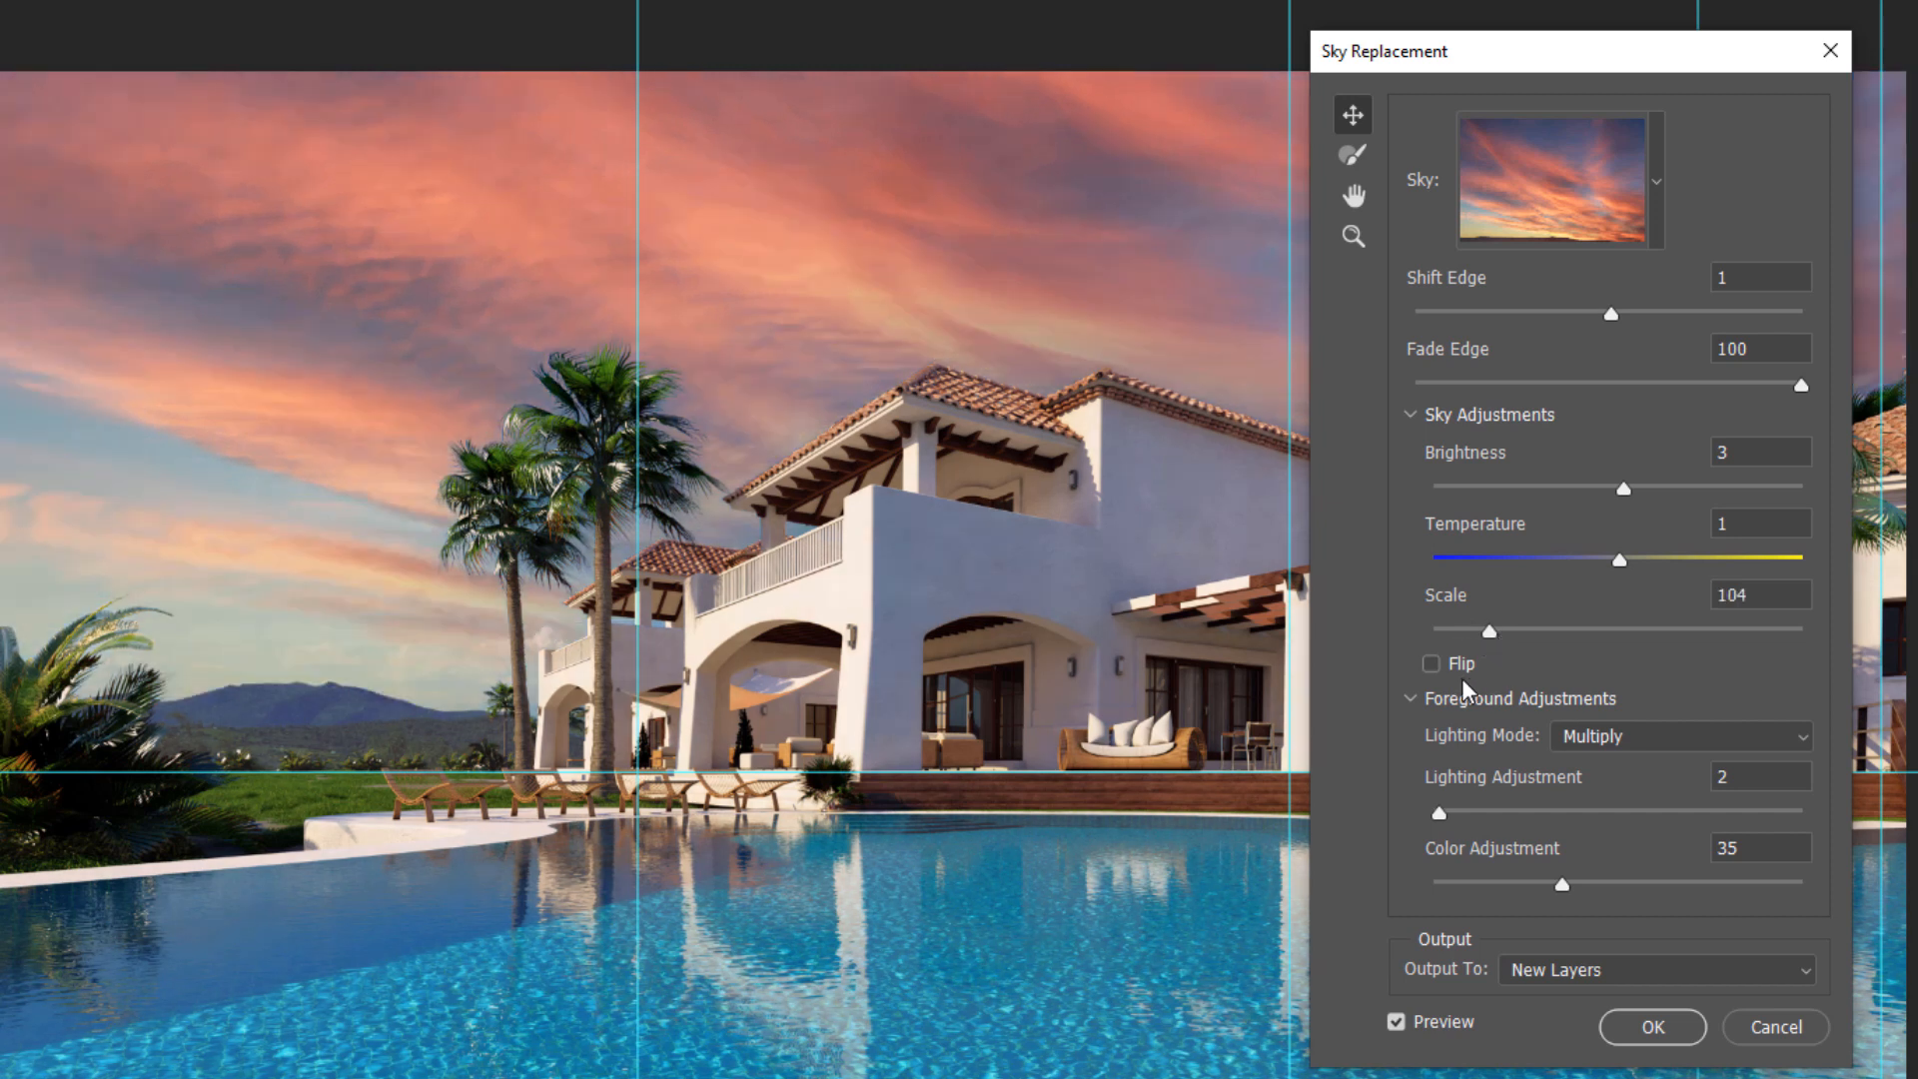
click(1447, 667)
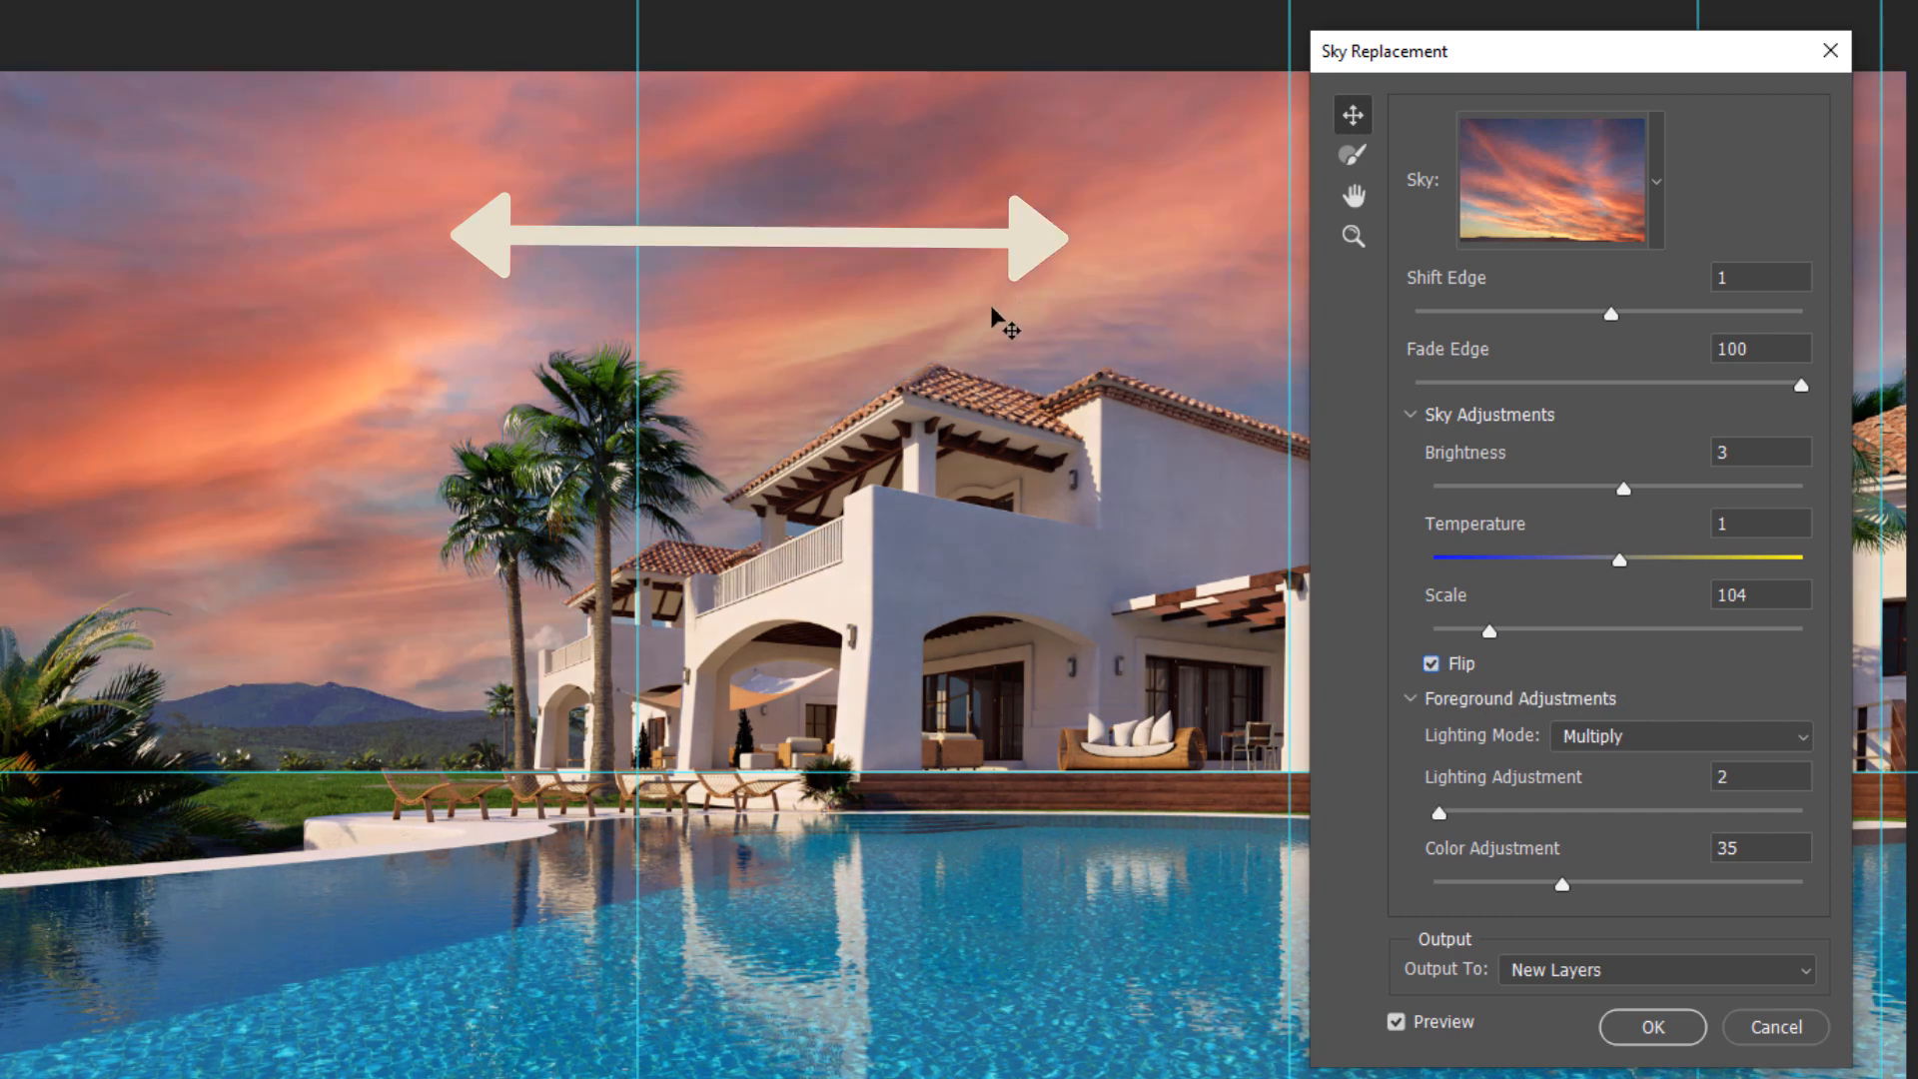
click(1430, 663)
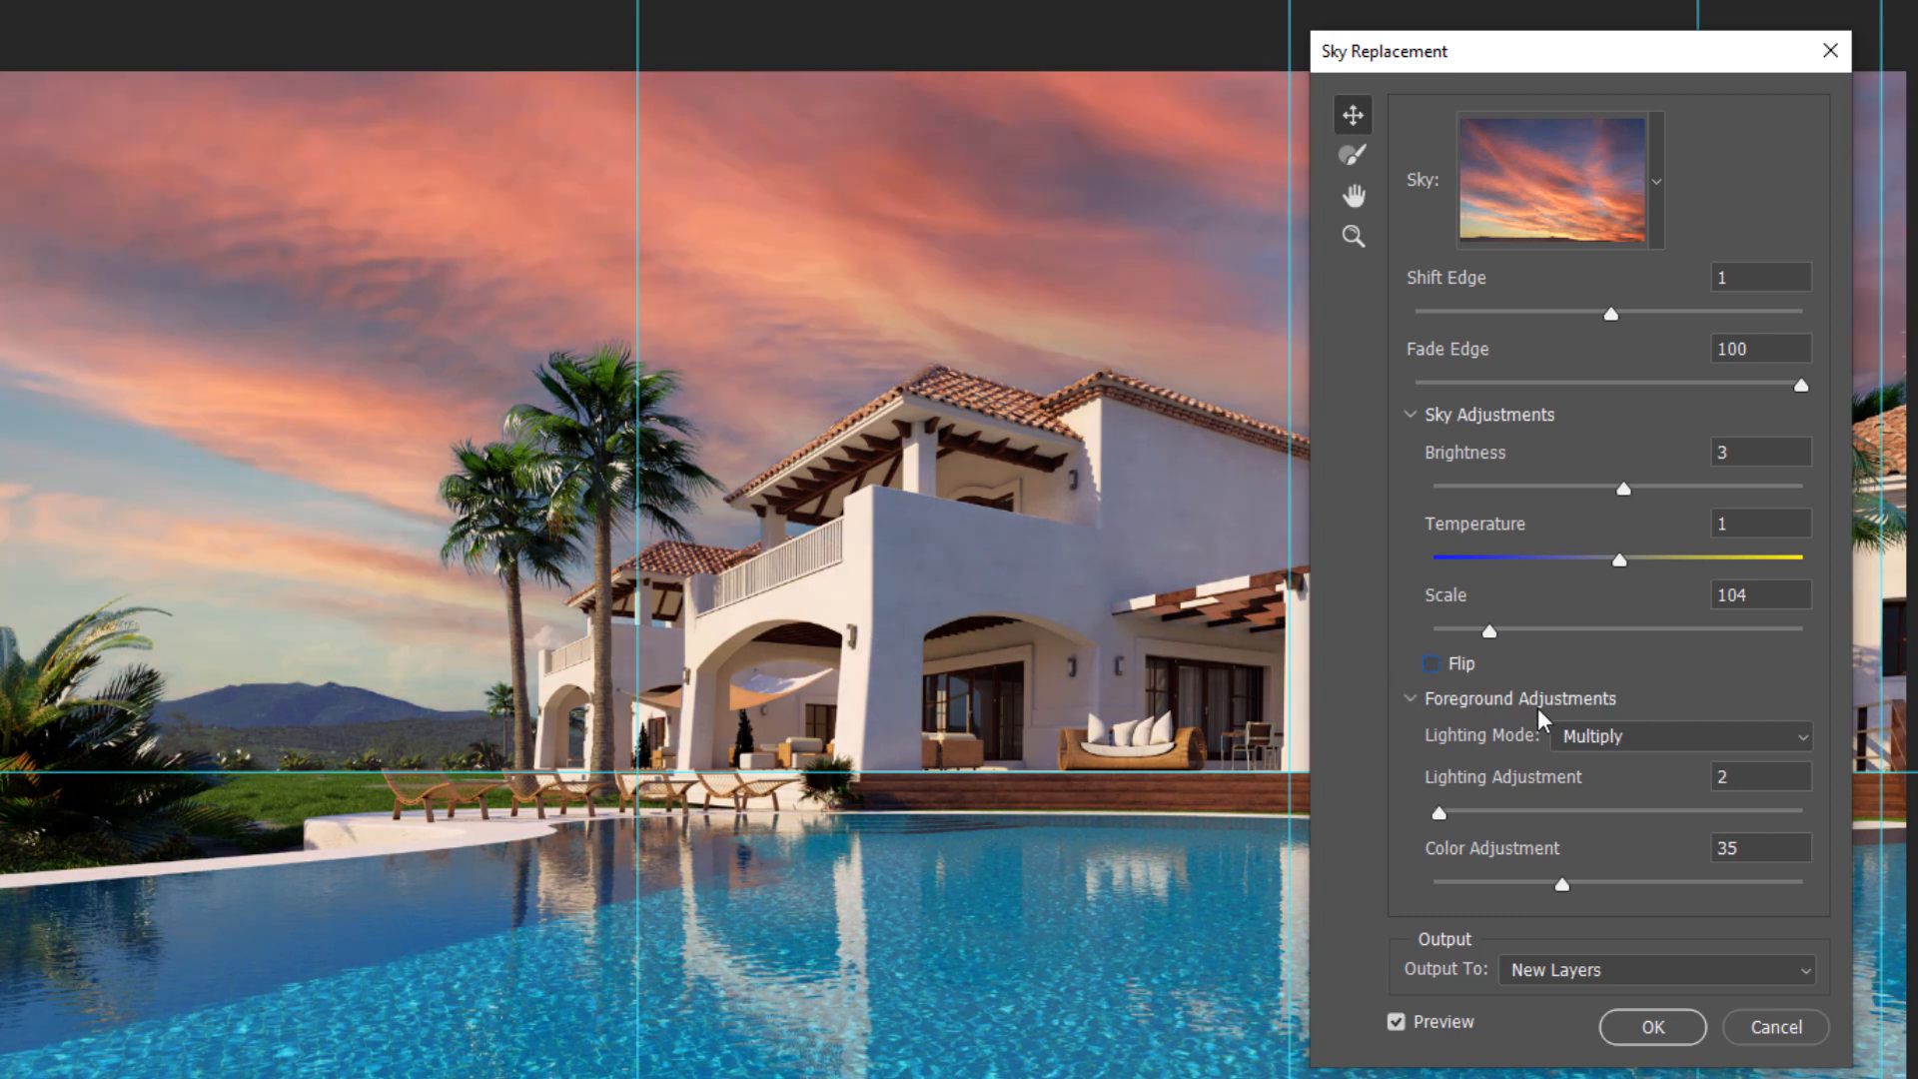
Step: Set the foreground Lighting Mode to Screen, Lighting Adjustment to 22 and Color Adjustment to 41
click(1611, 728)
click(1638, 793)
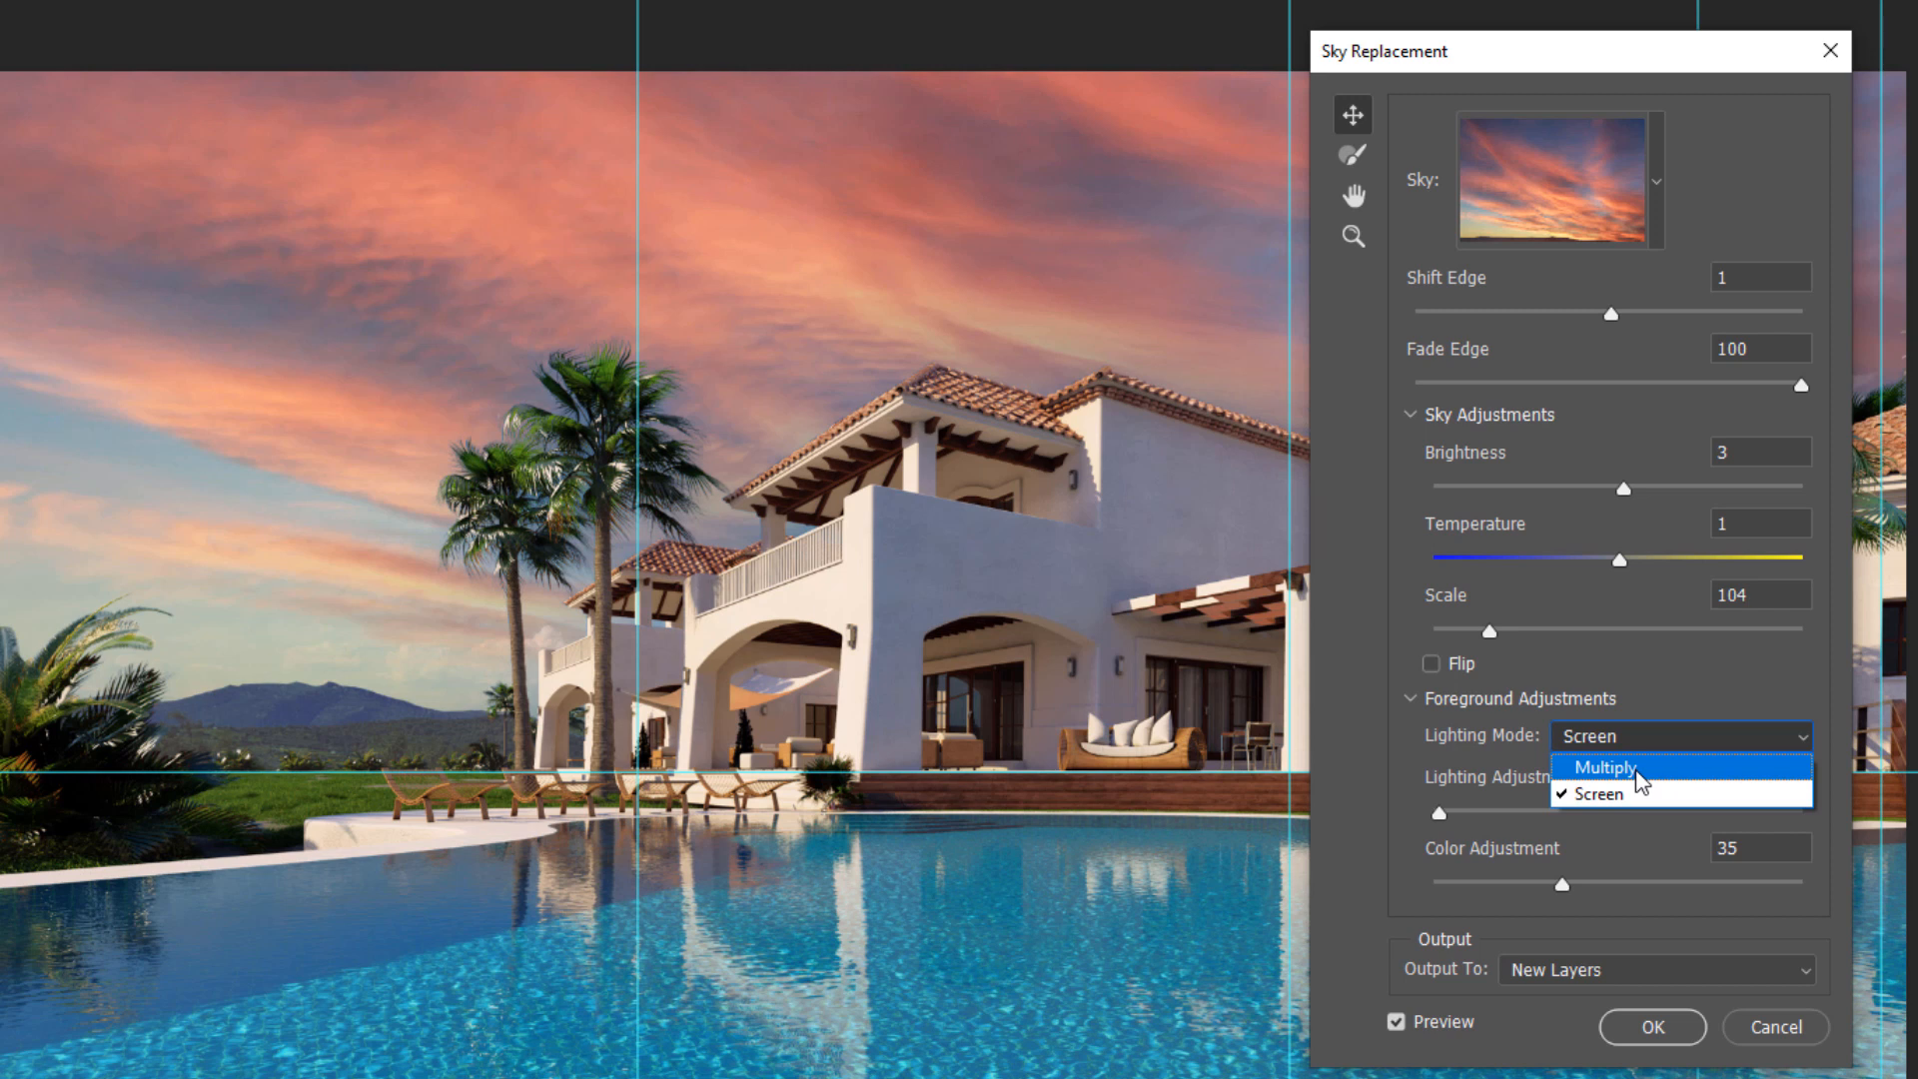
click(1694, 699)
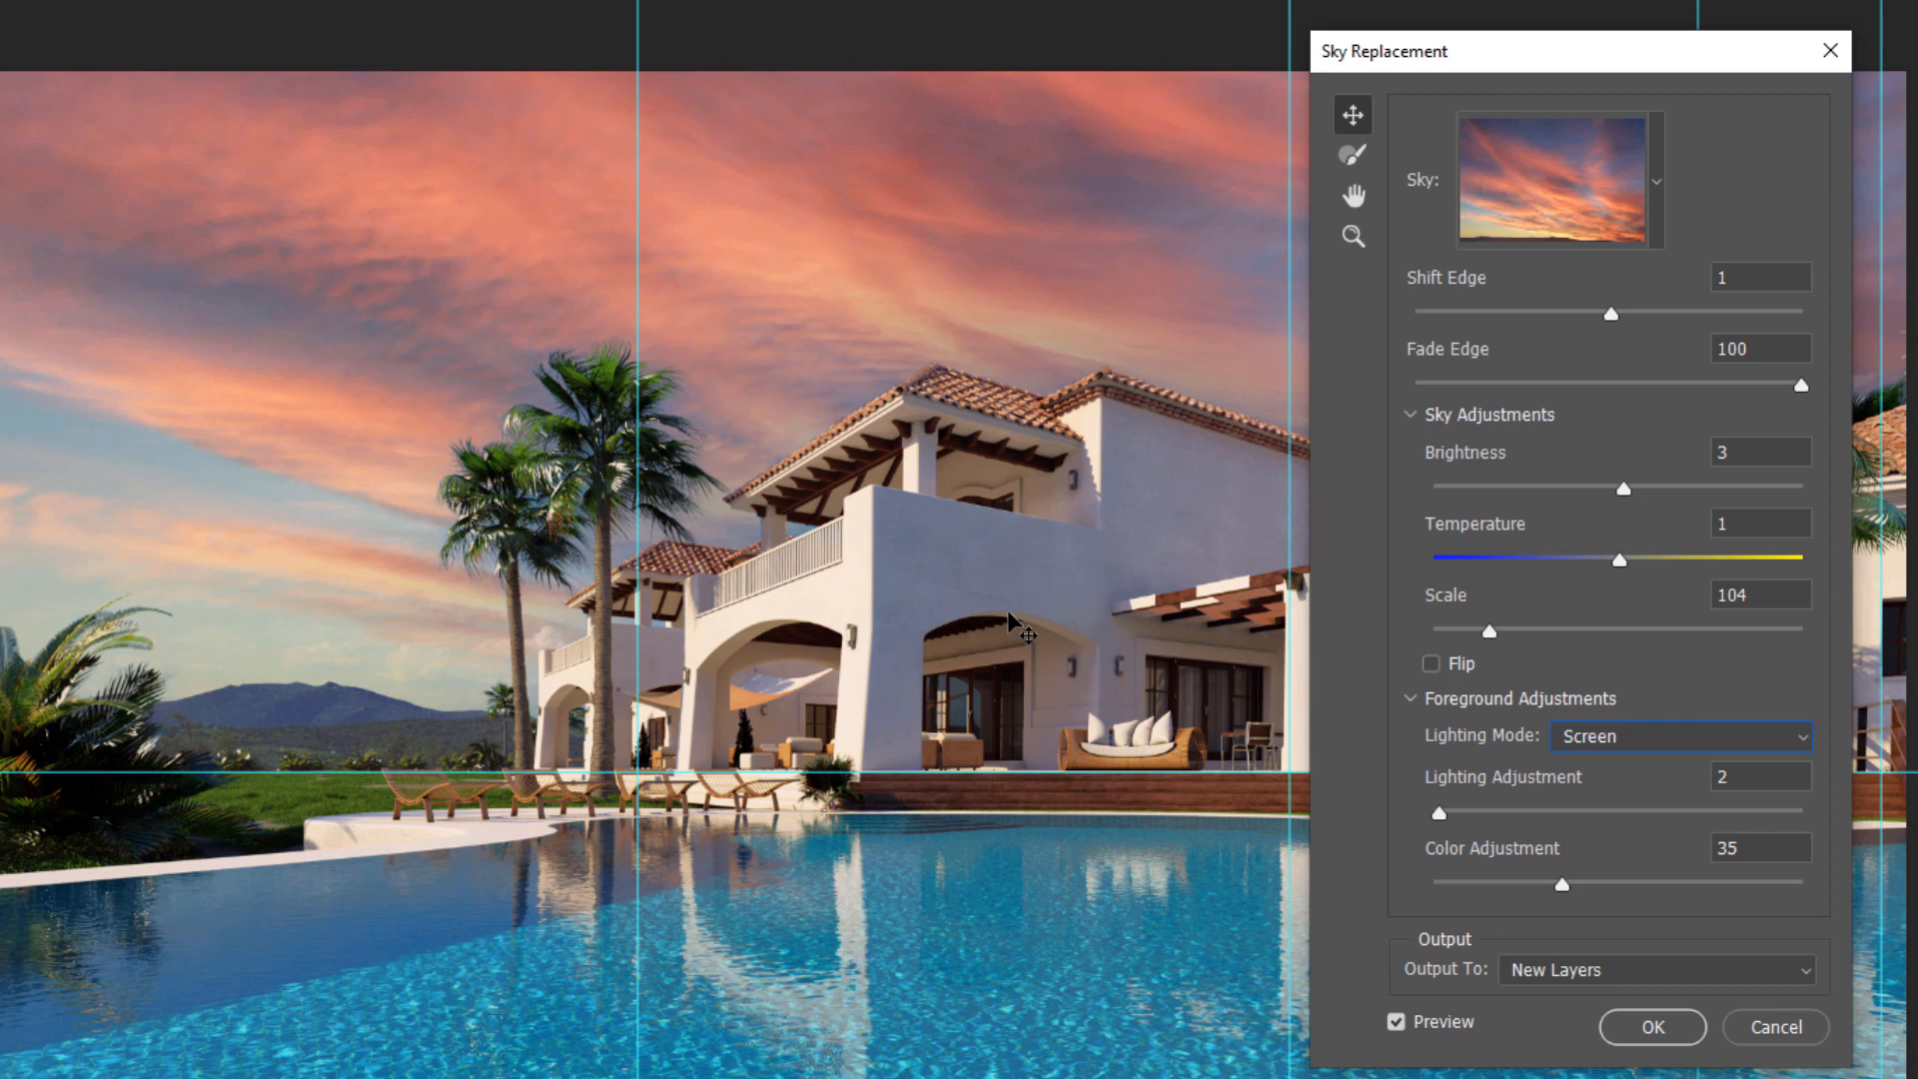
drag(1454, 809, 1514, 800)
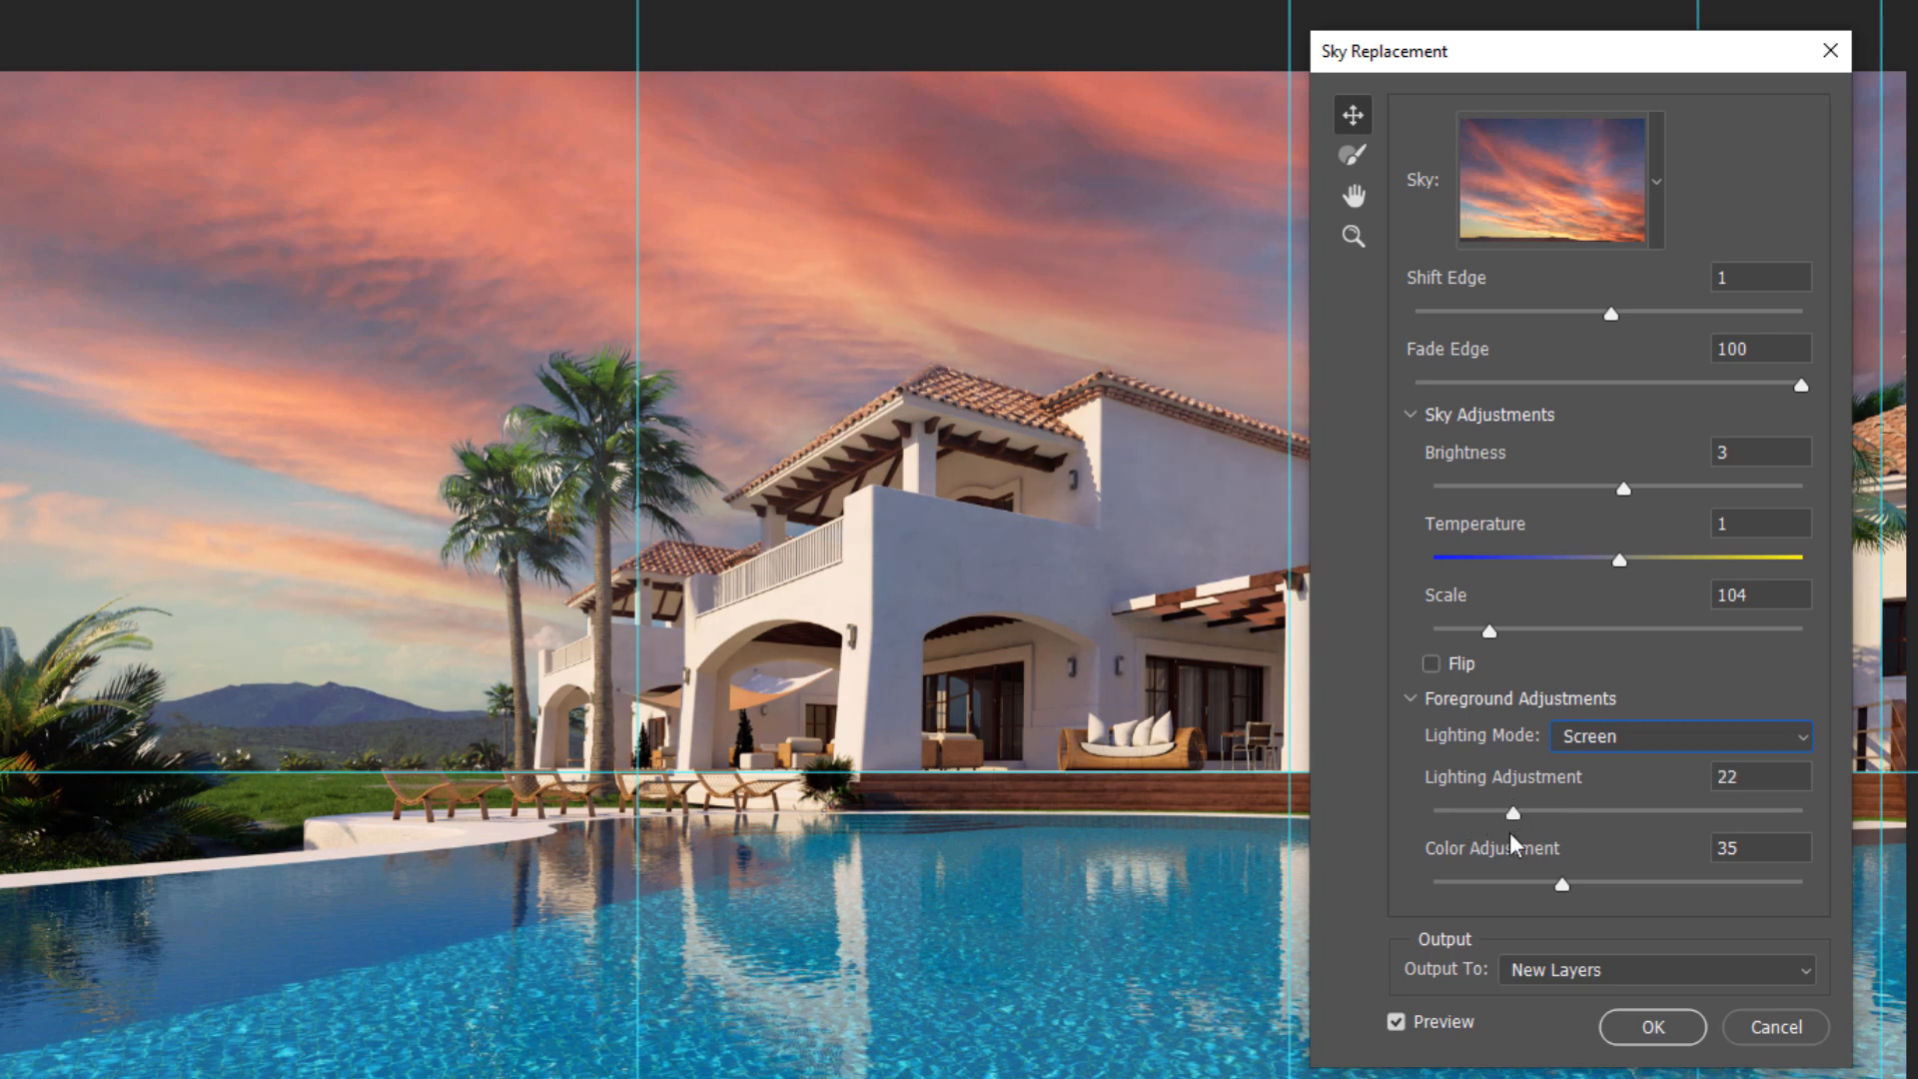
drag(1489, 877, 1584, 877)
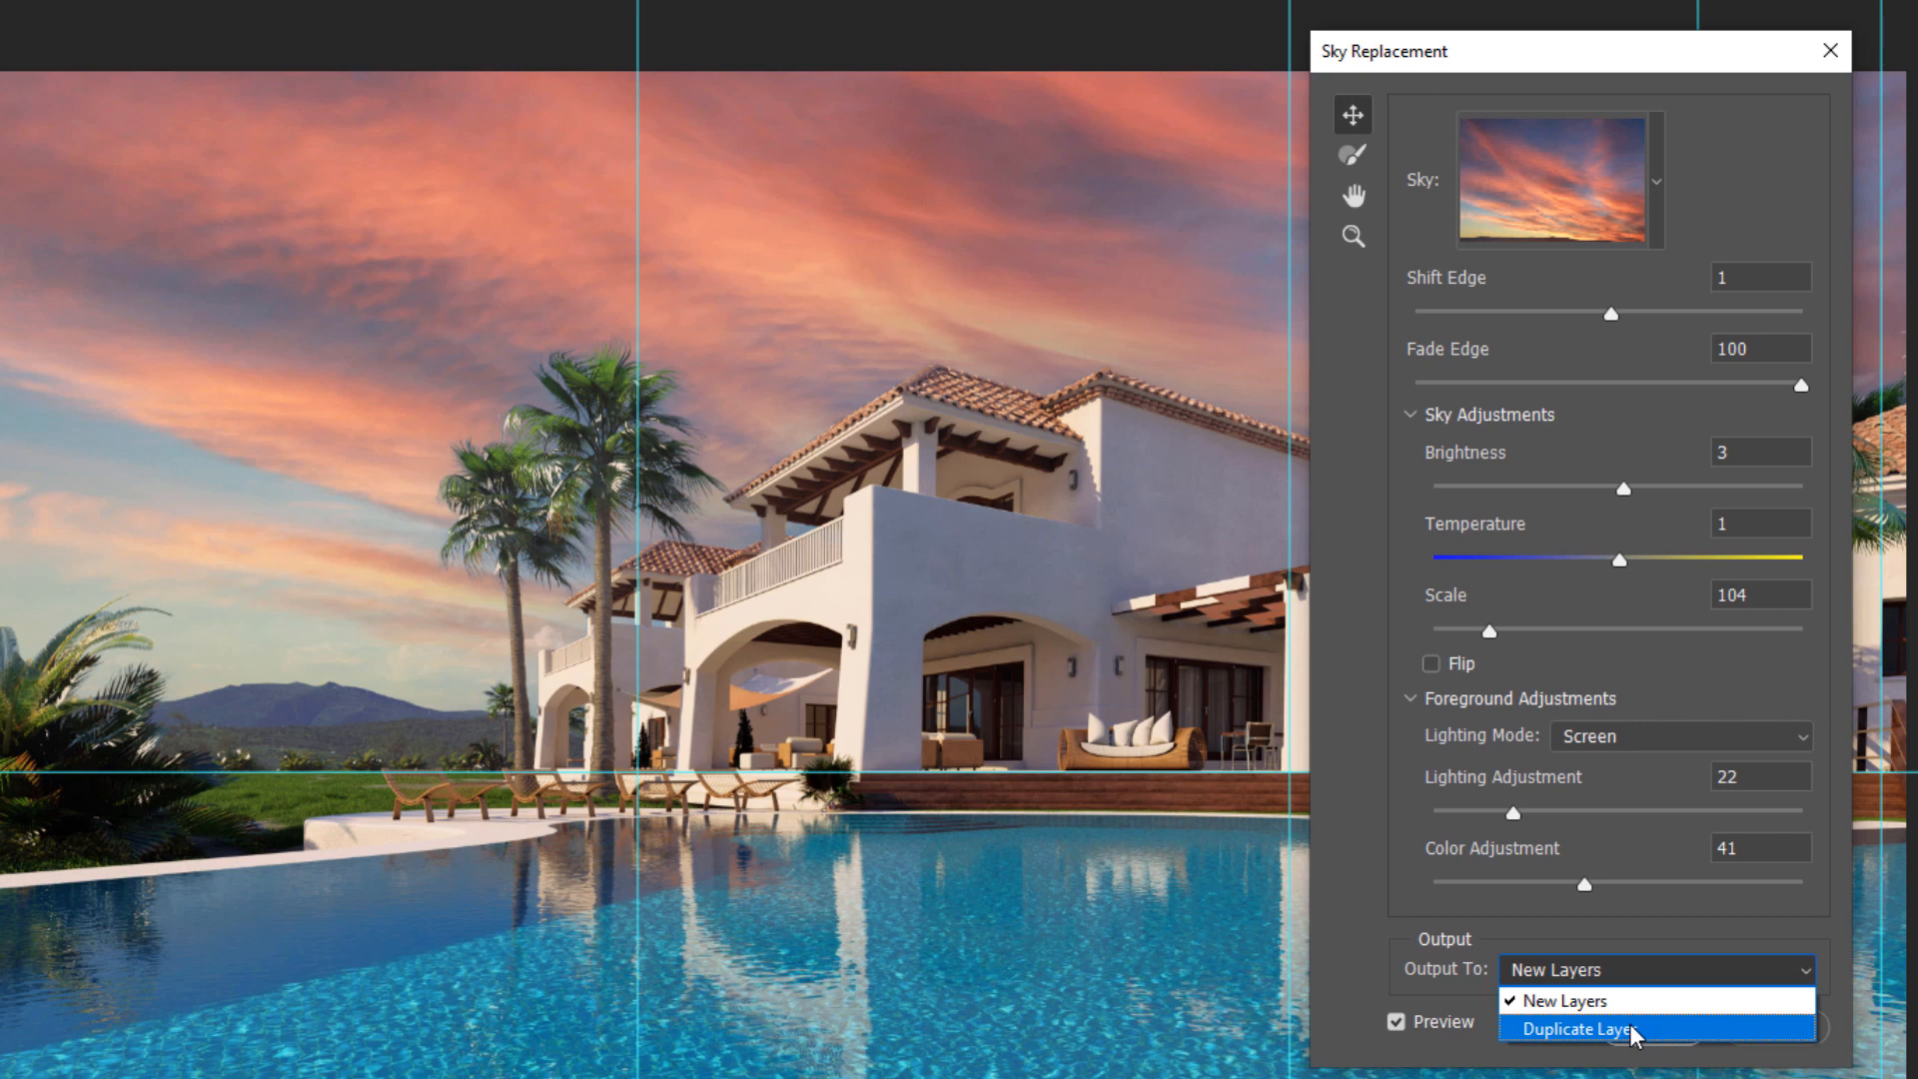
Step: Apply the sky replacement with output to Duplicate Layer, and undo it
click(1631, 1031)
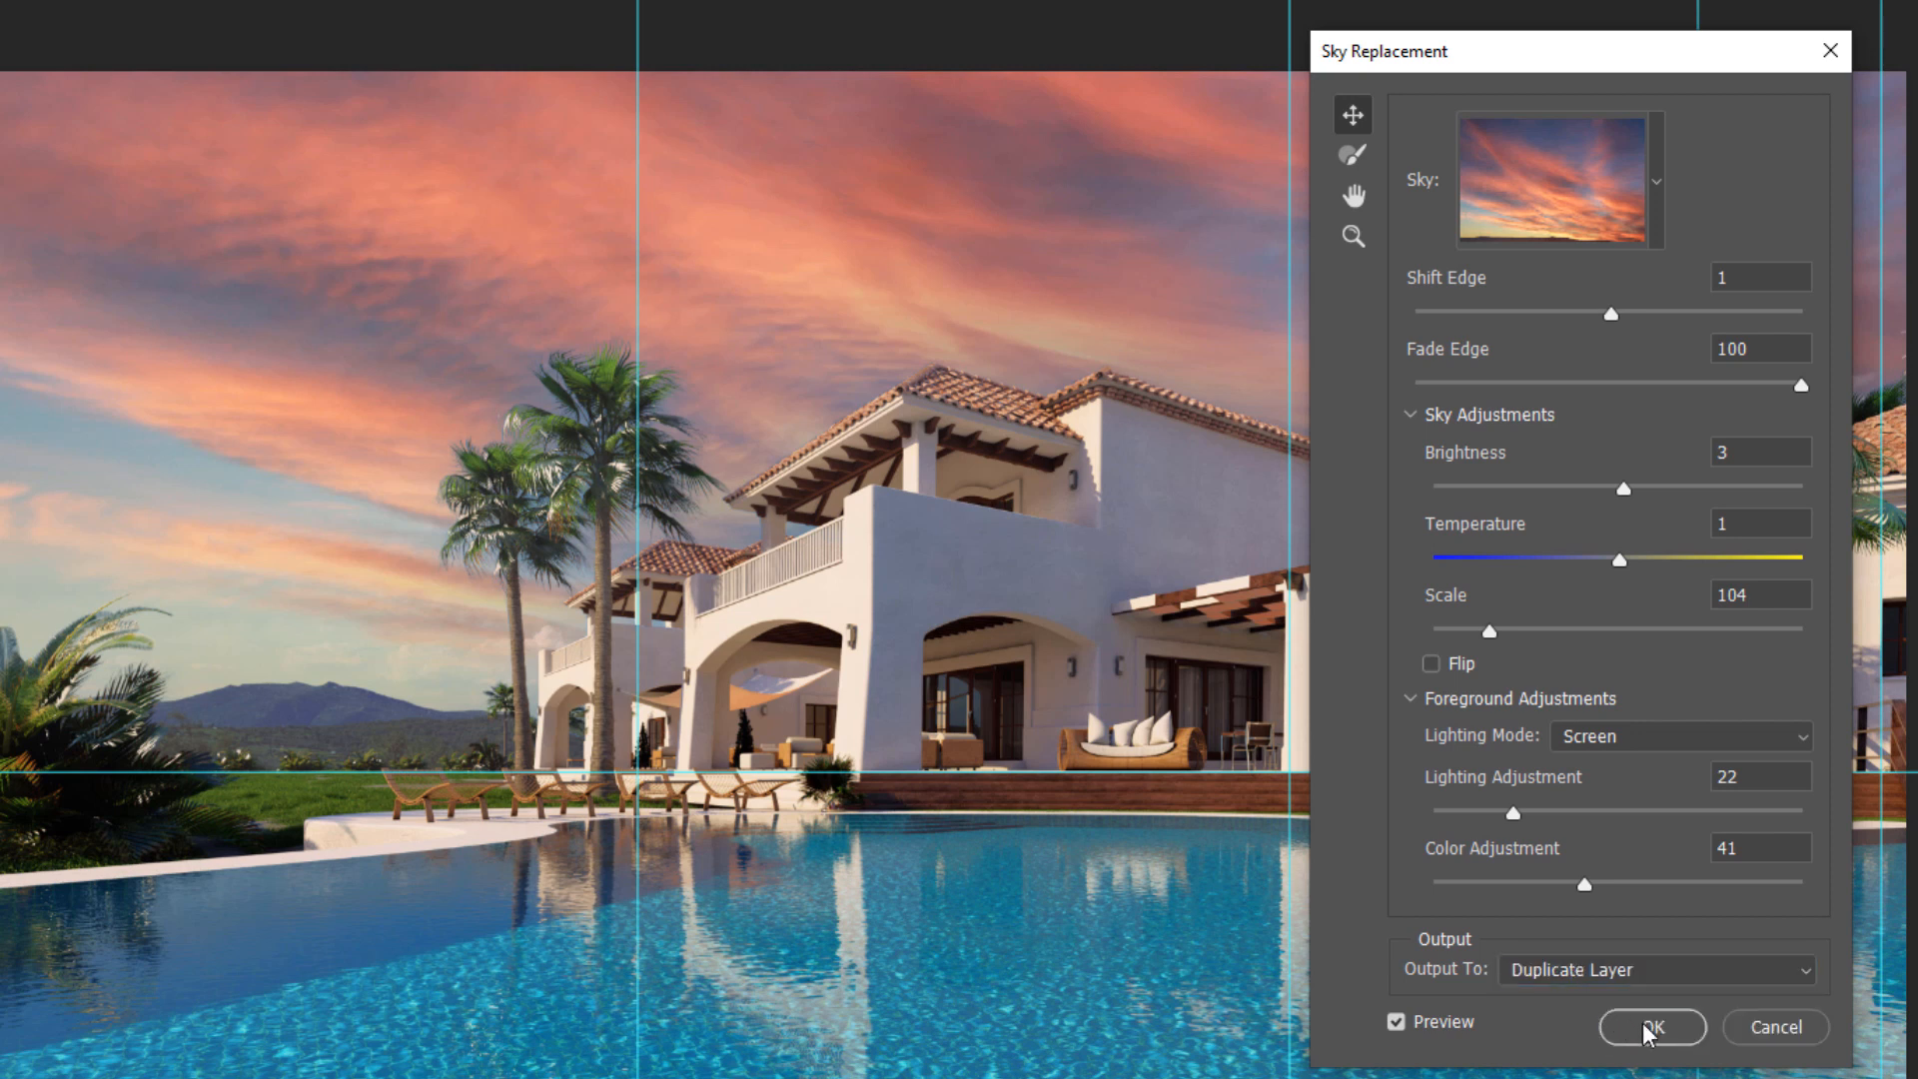
click(1642, 1022)
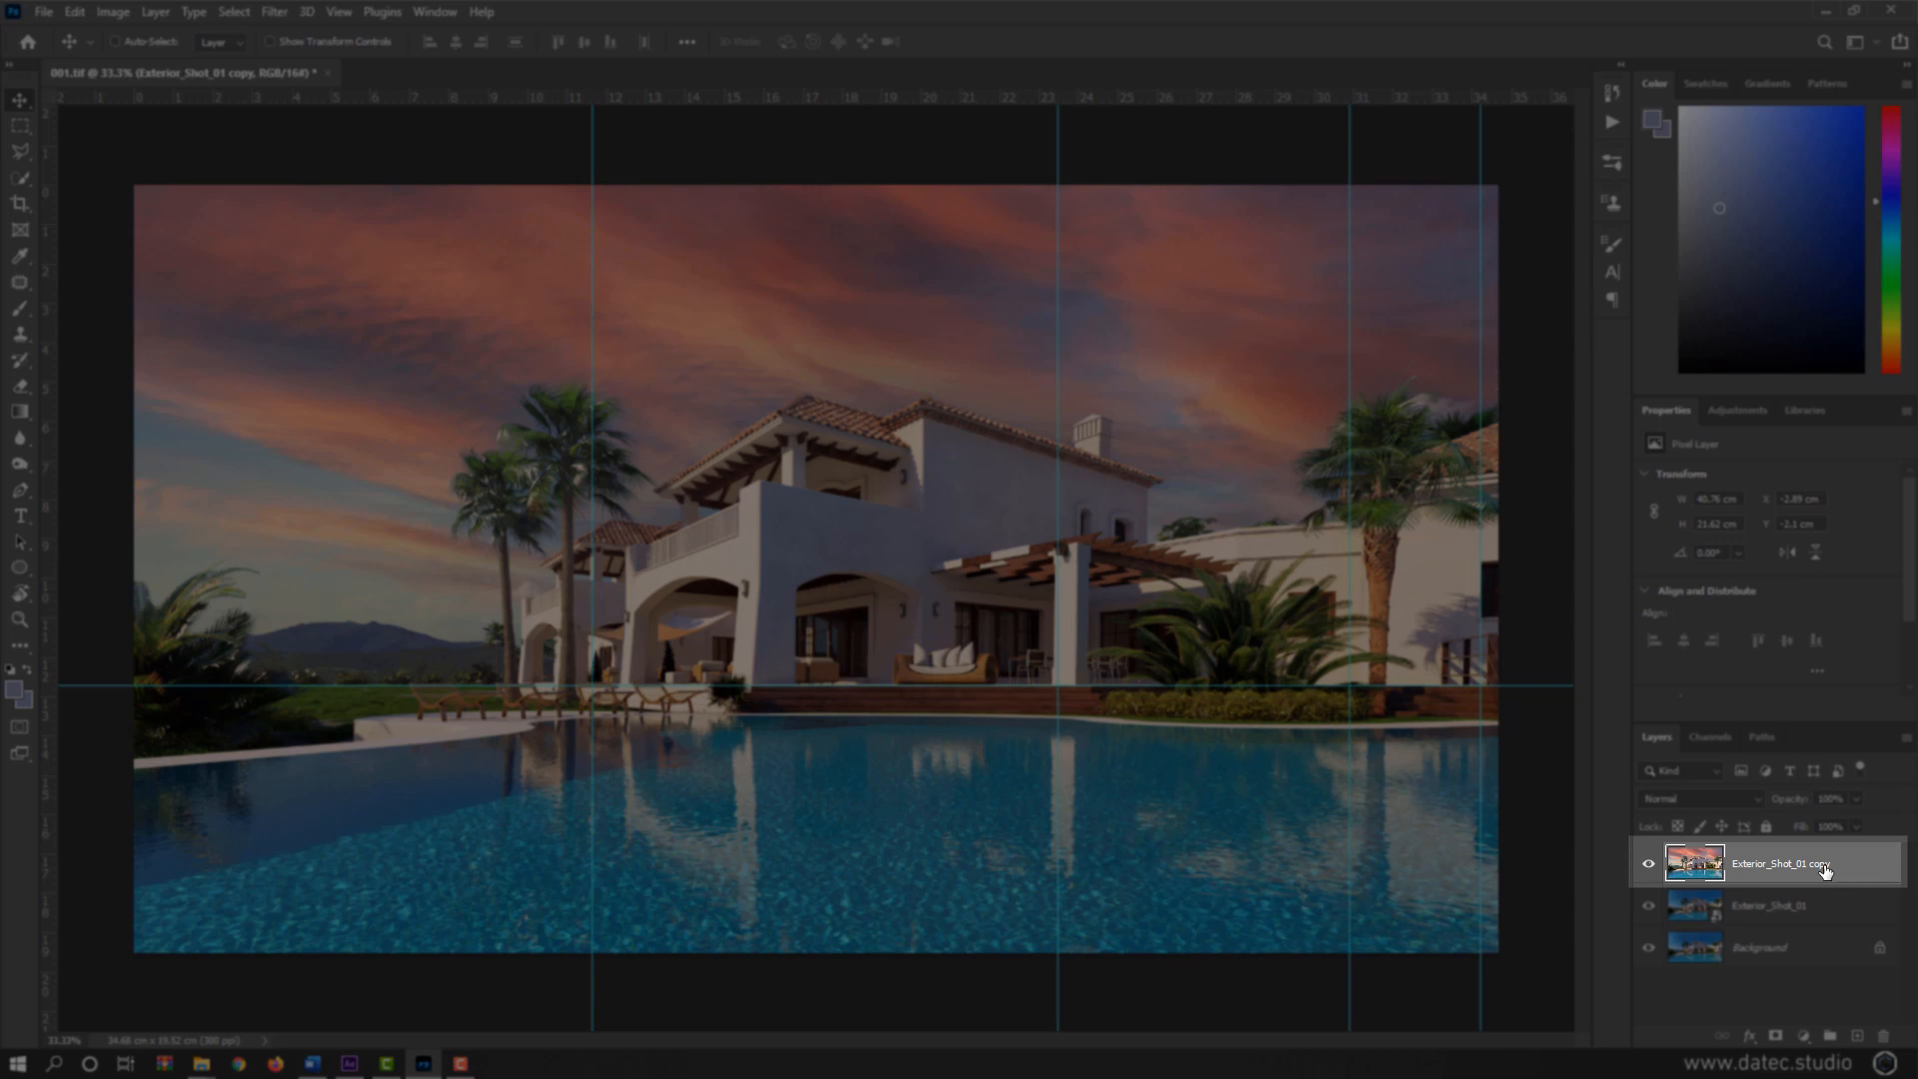
key(ctrl+z)
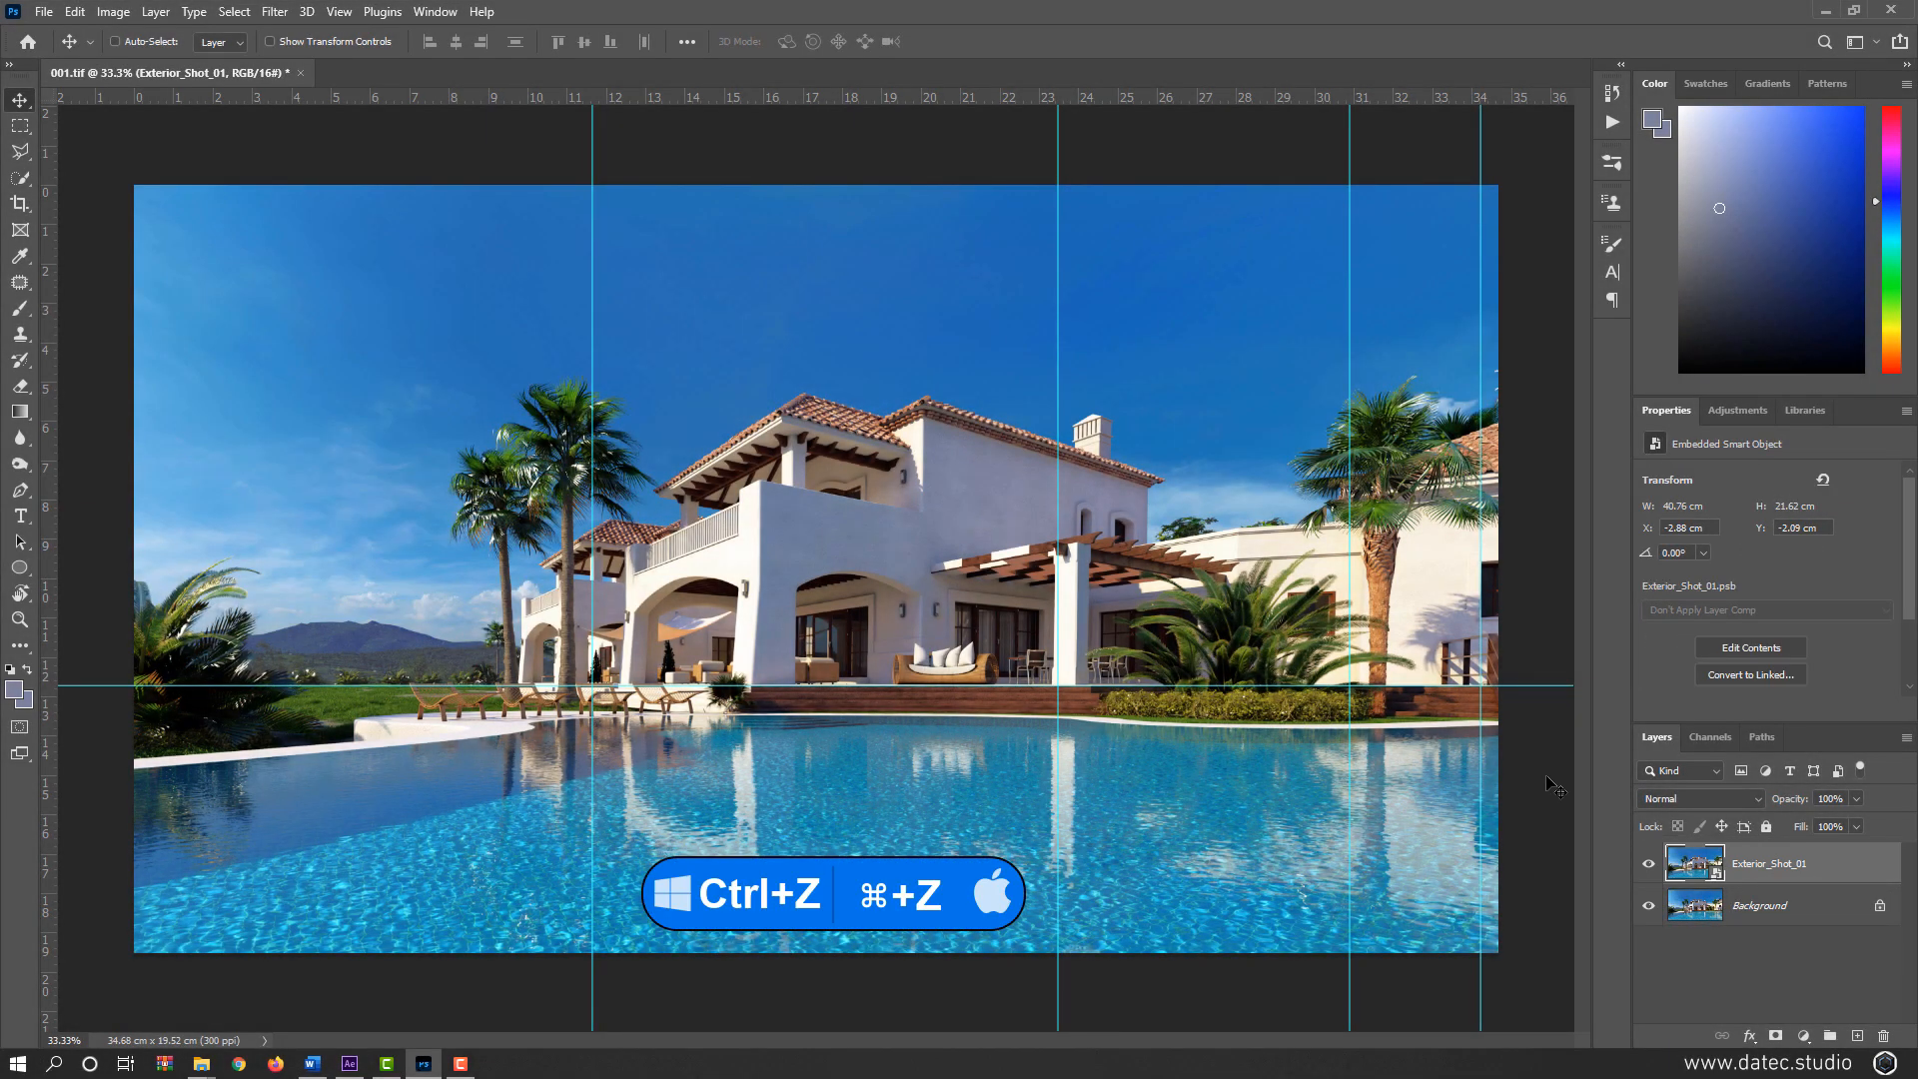
Step: Replace the villa image's sky with the orange sunset using default adjustments, with output to New Layers
click(75, 12)
click(190, 535)
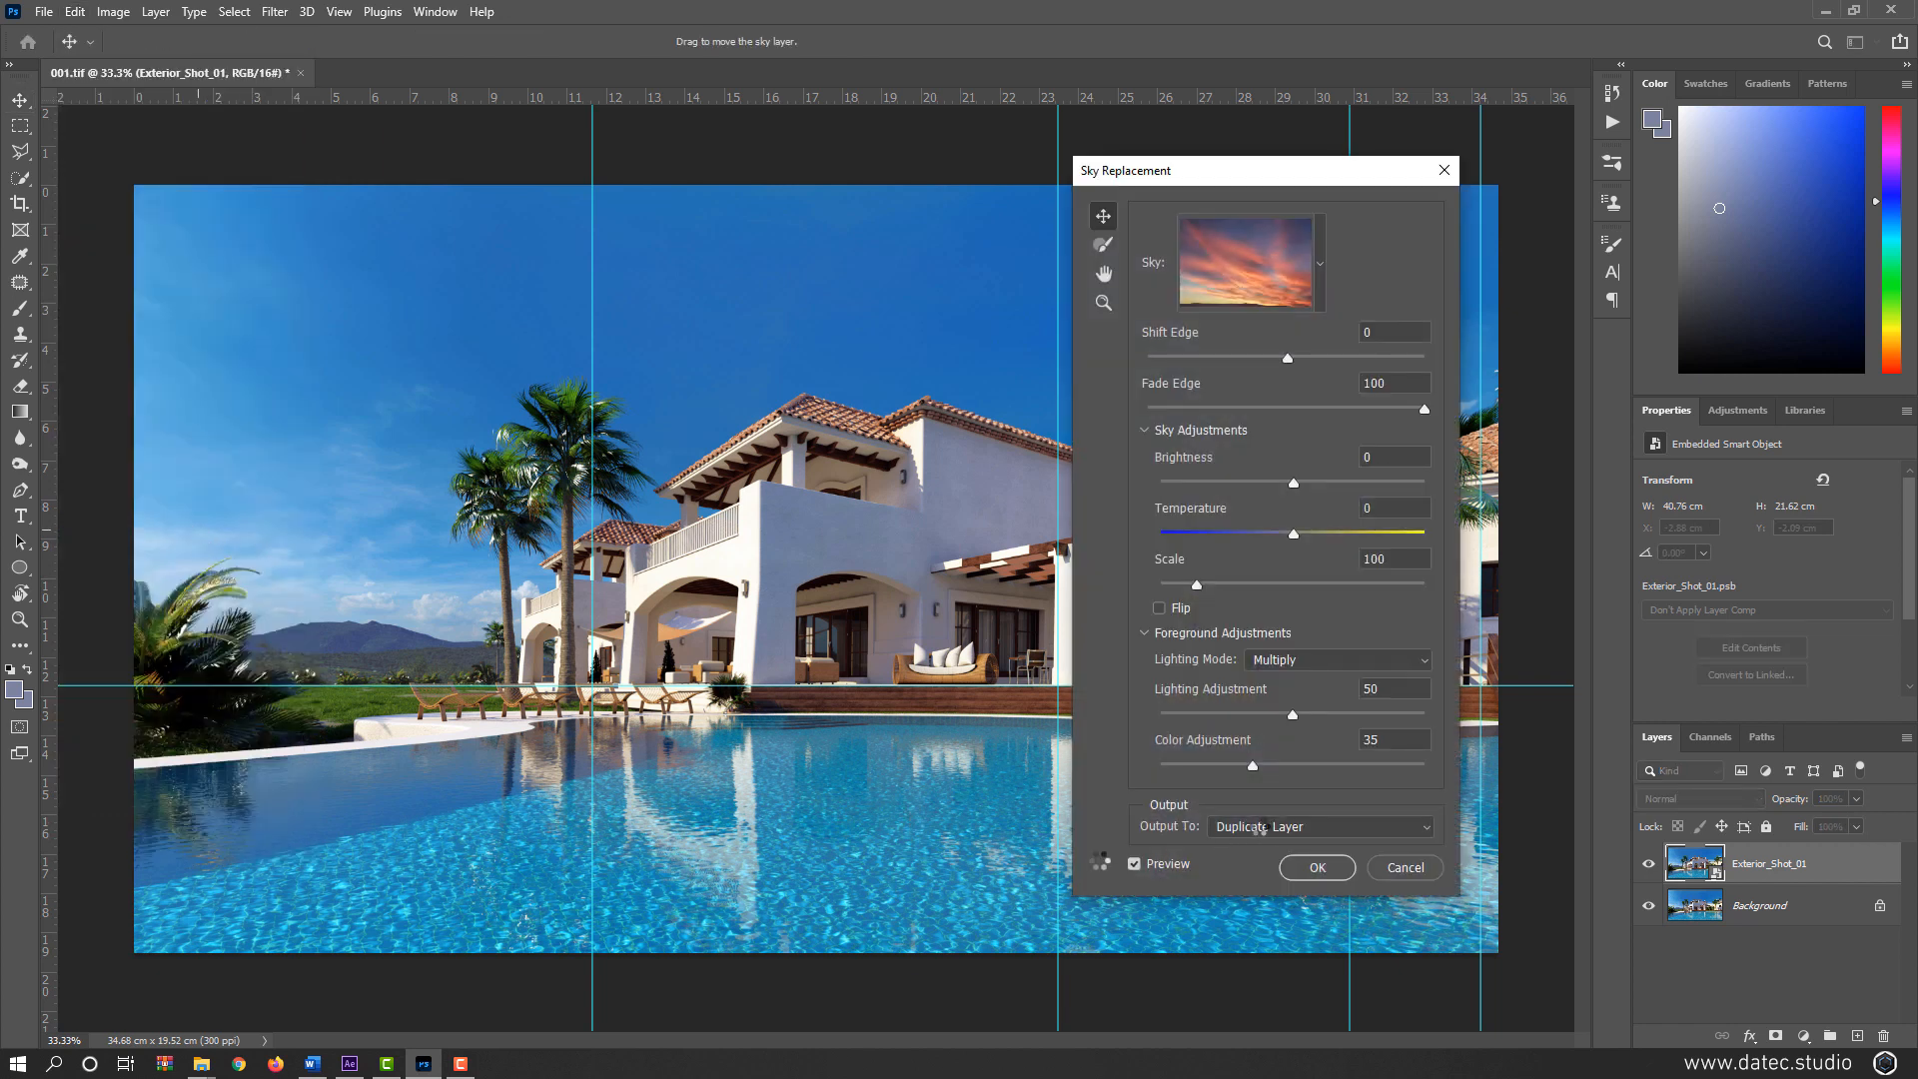
click(1261, 827)
click(1255, 844)
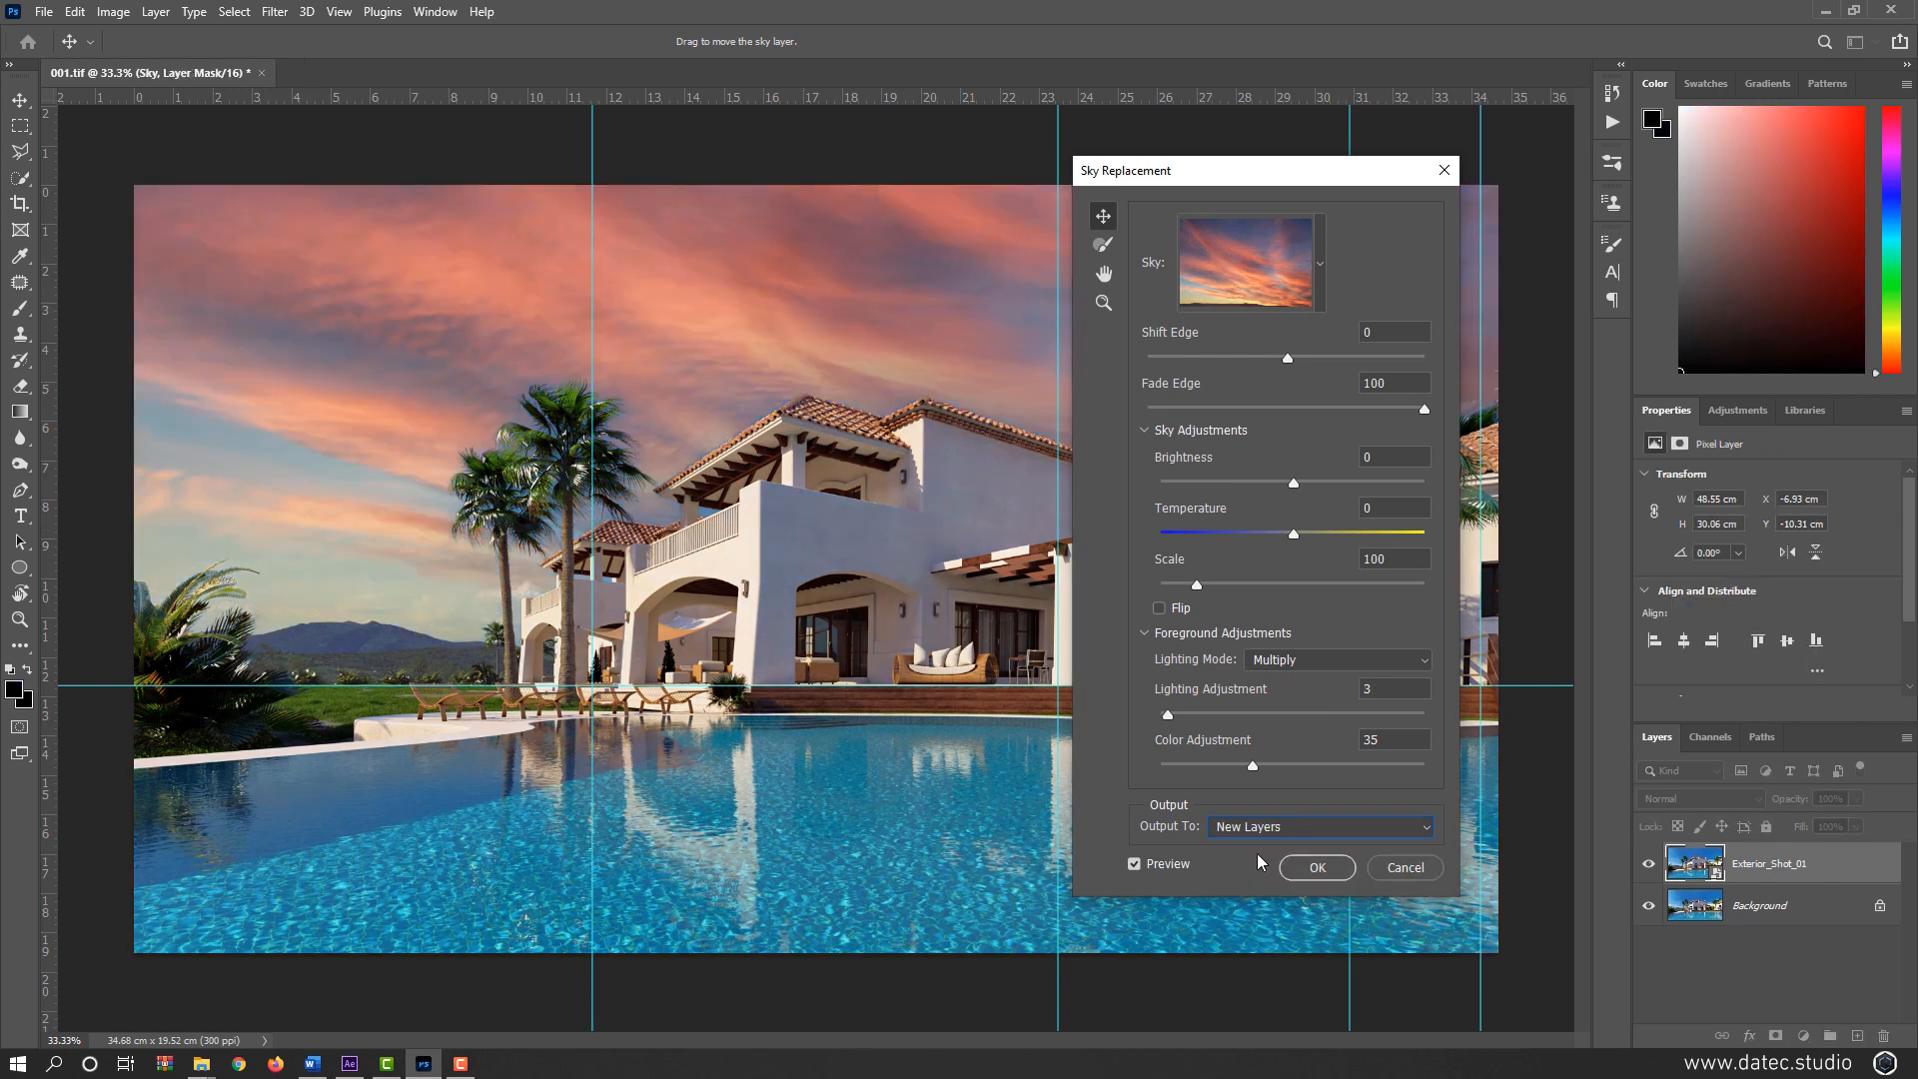
click(1315, 869)
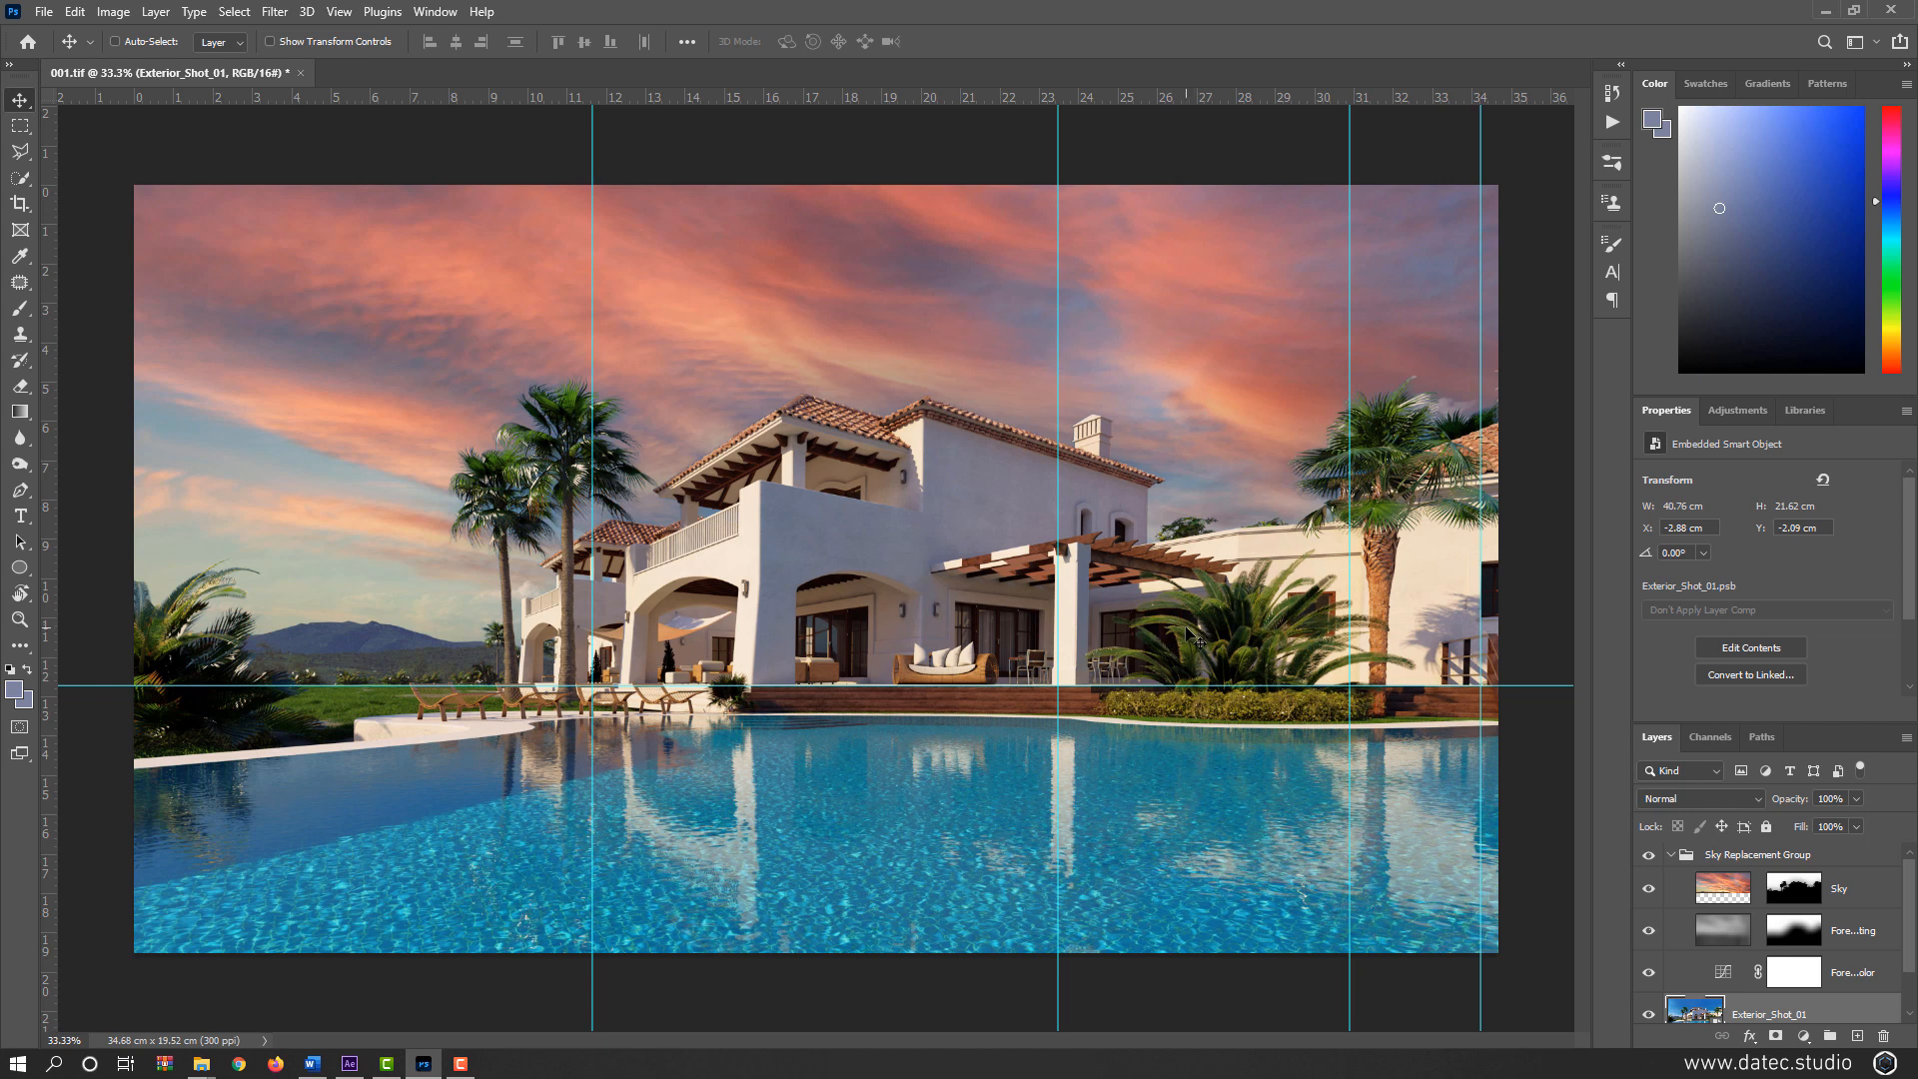
Step: Paste the purple sunset image above the Sky layer and scale it to about 34.96 × 19.7 cm, covering the canvas
click(1719, 888)
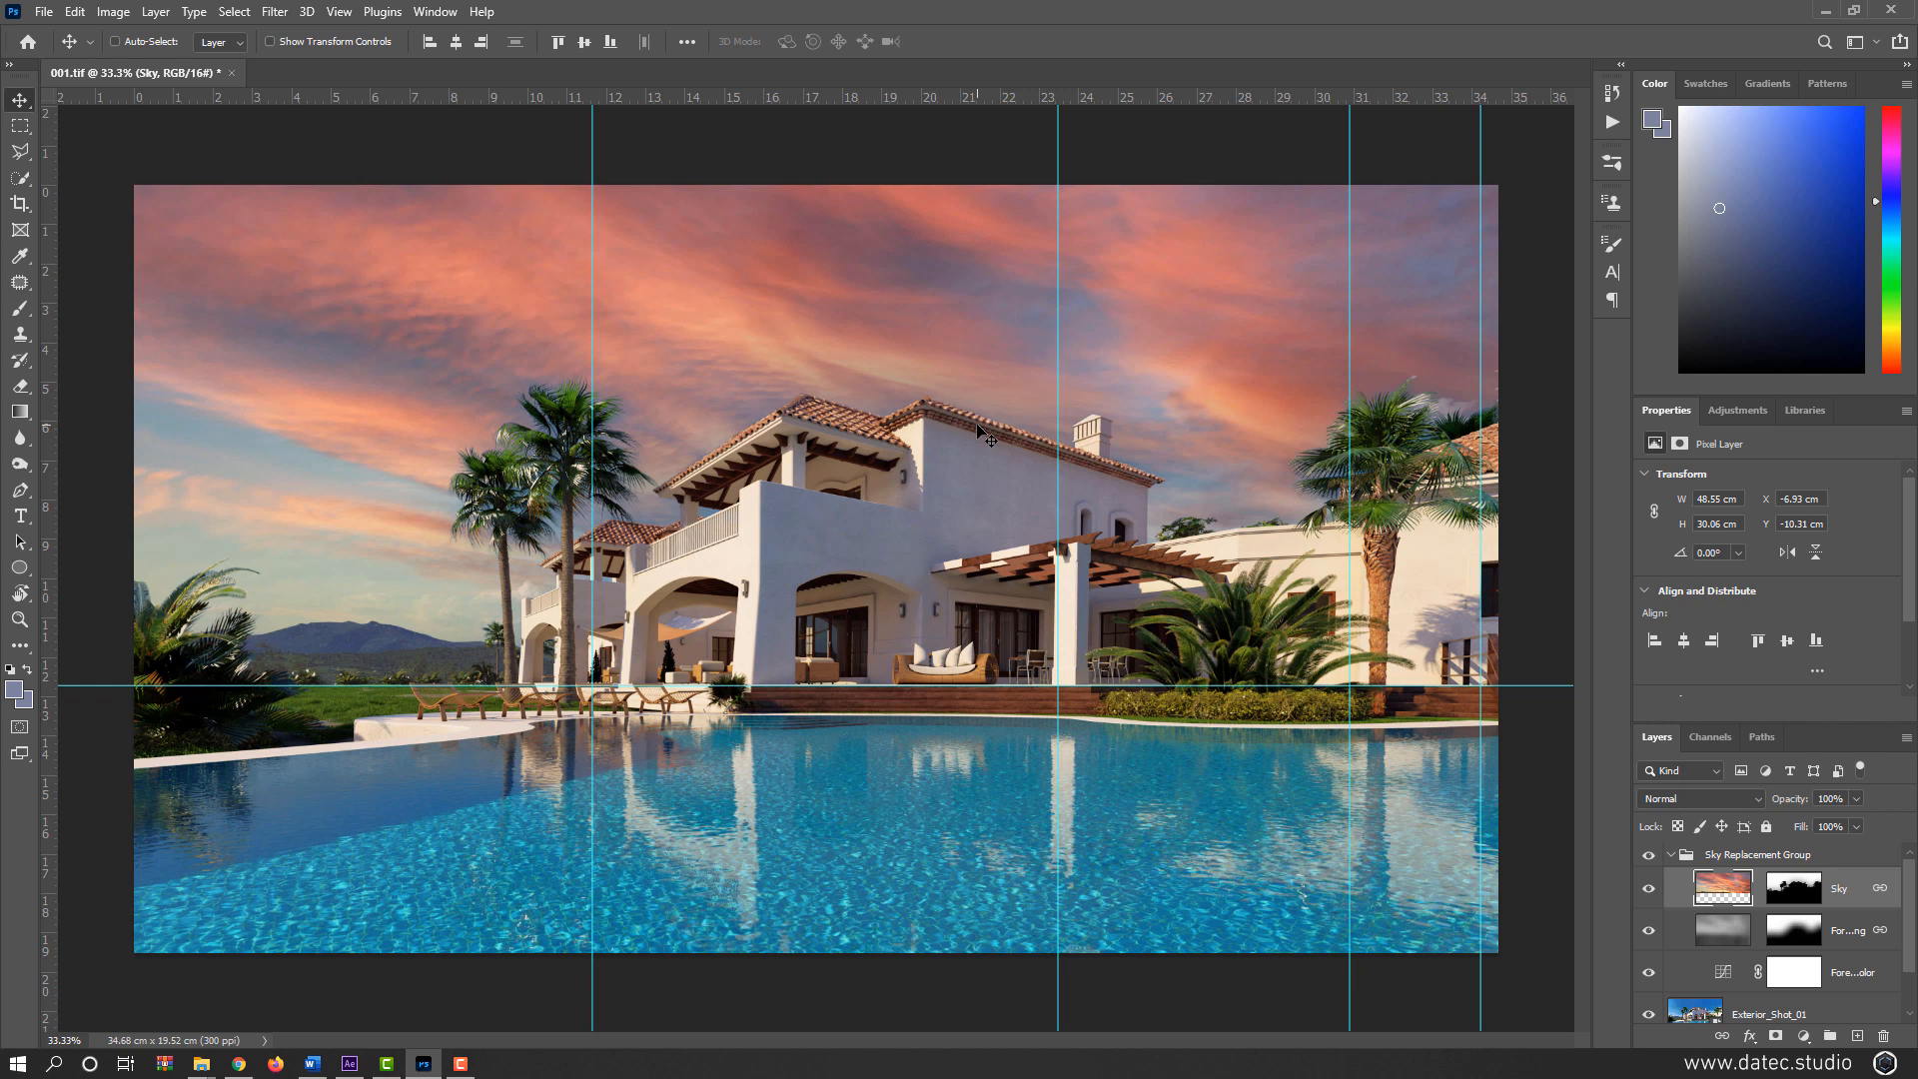
key(ctrl+v)
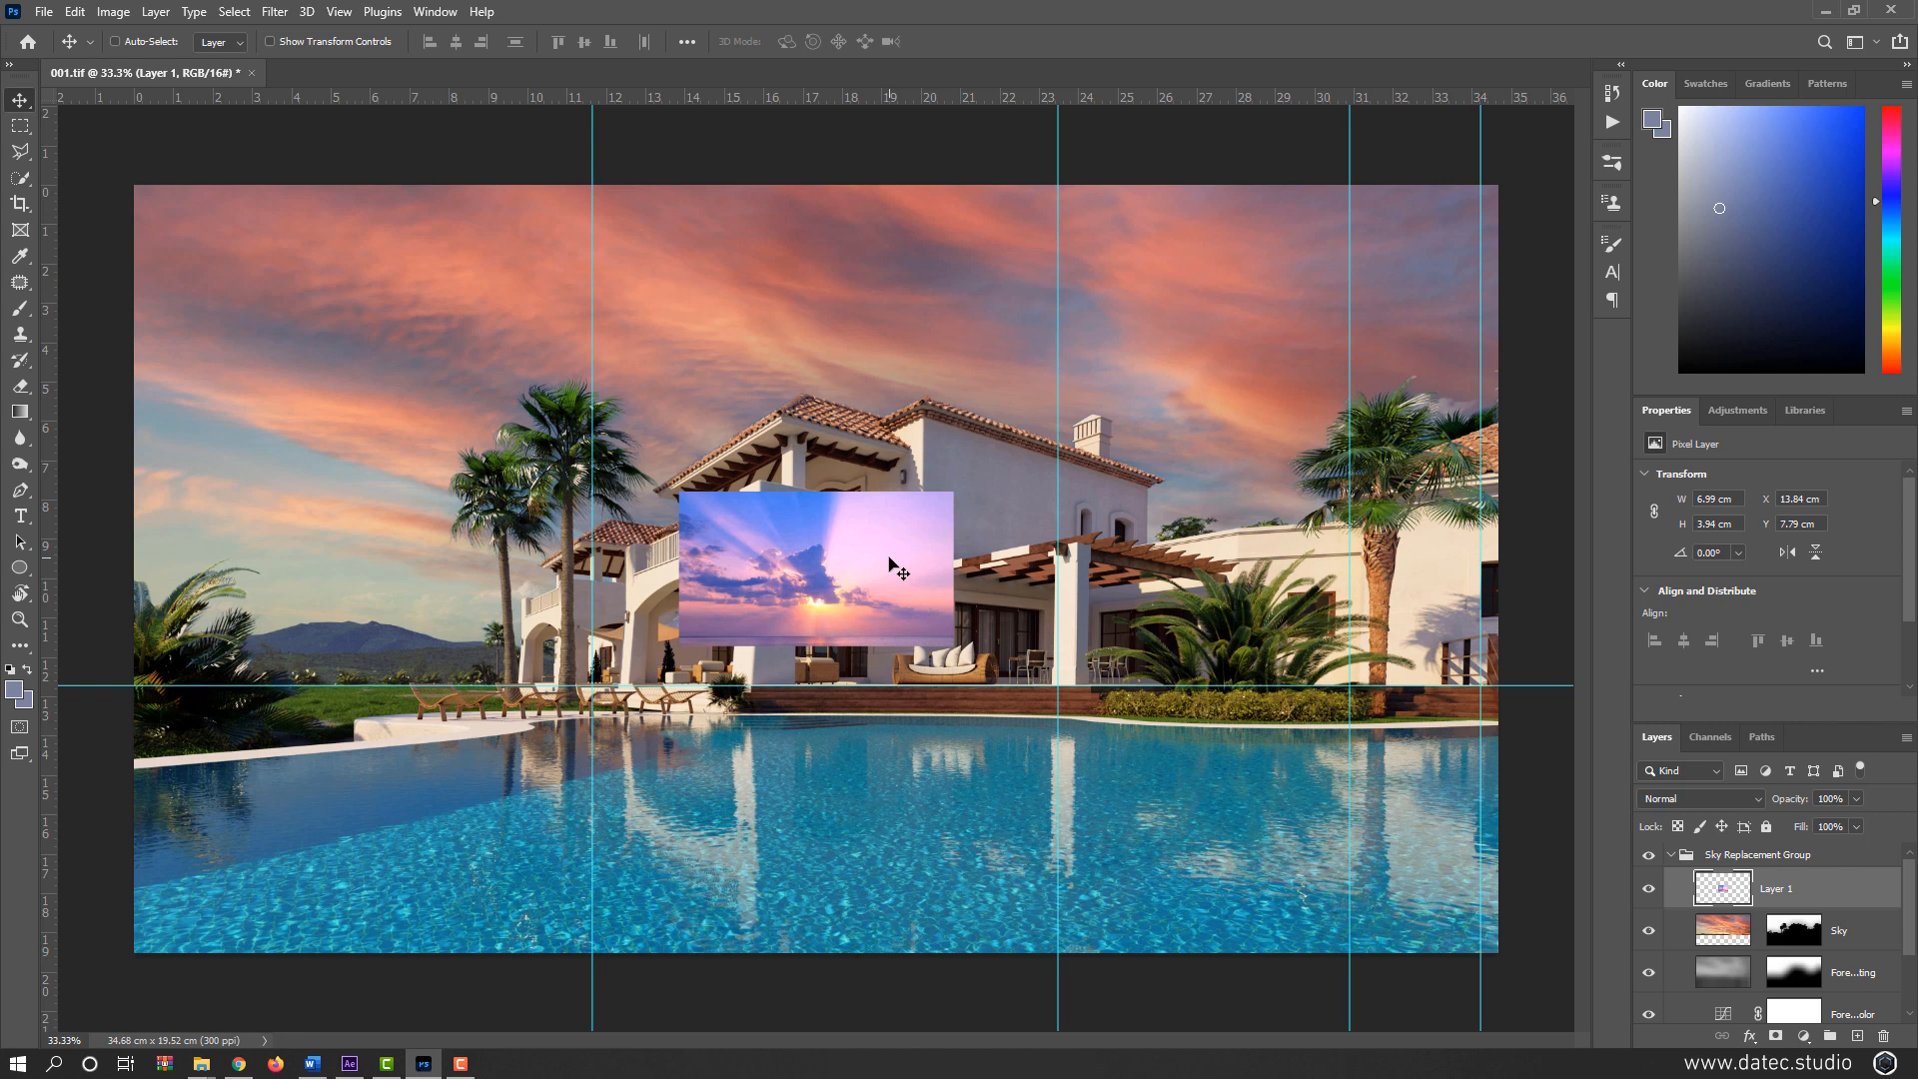
key(ctrl+t)
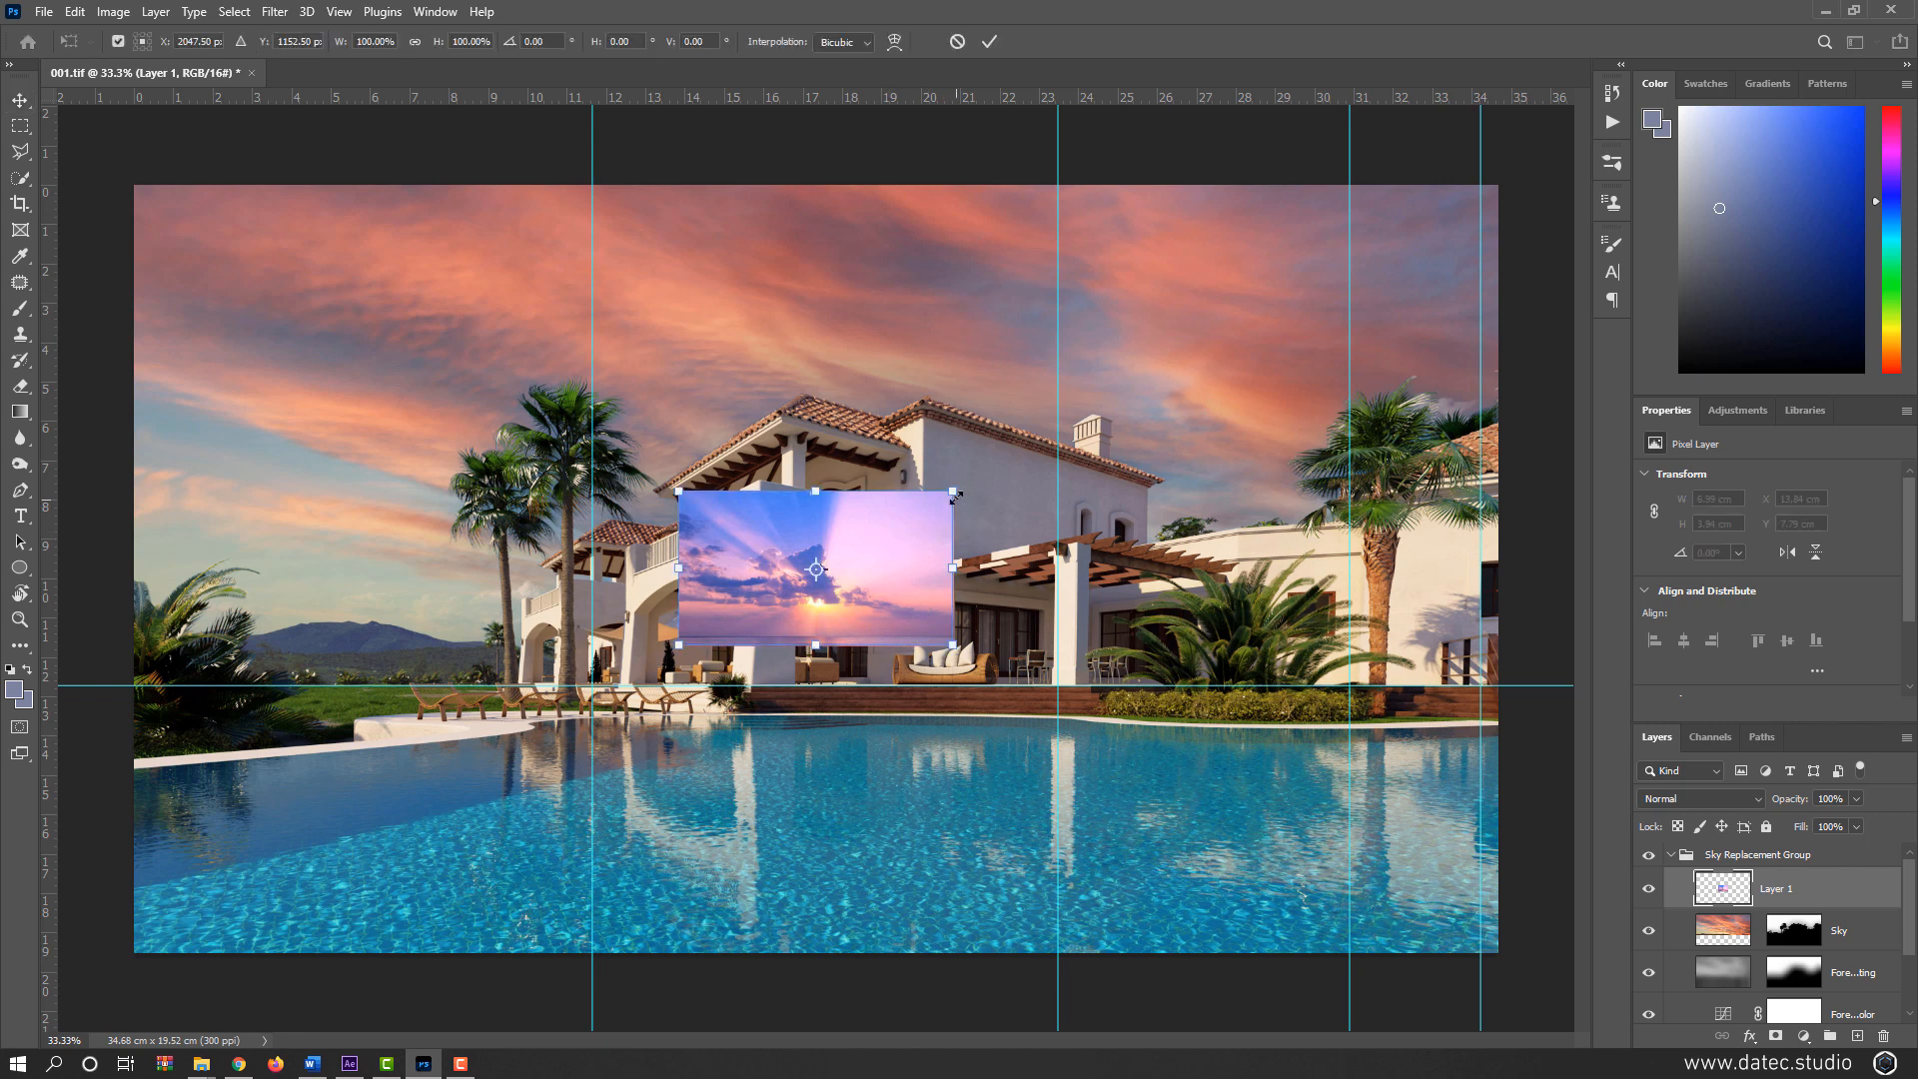
drag(953, 493, 1491, 156)
key(Return)
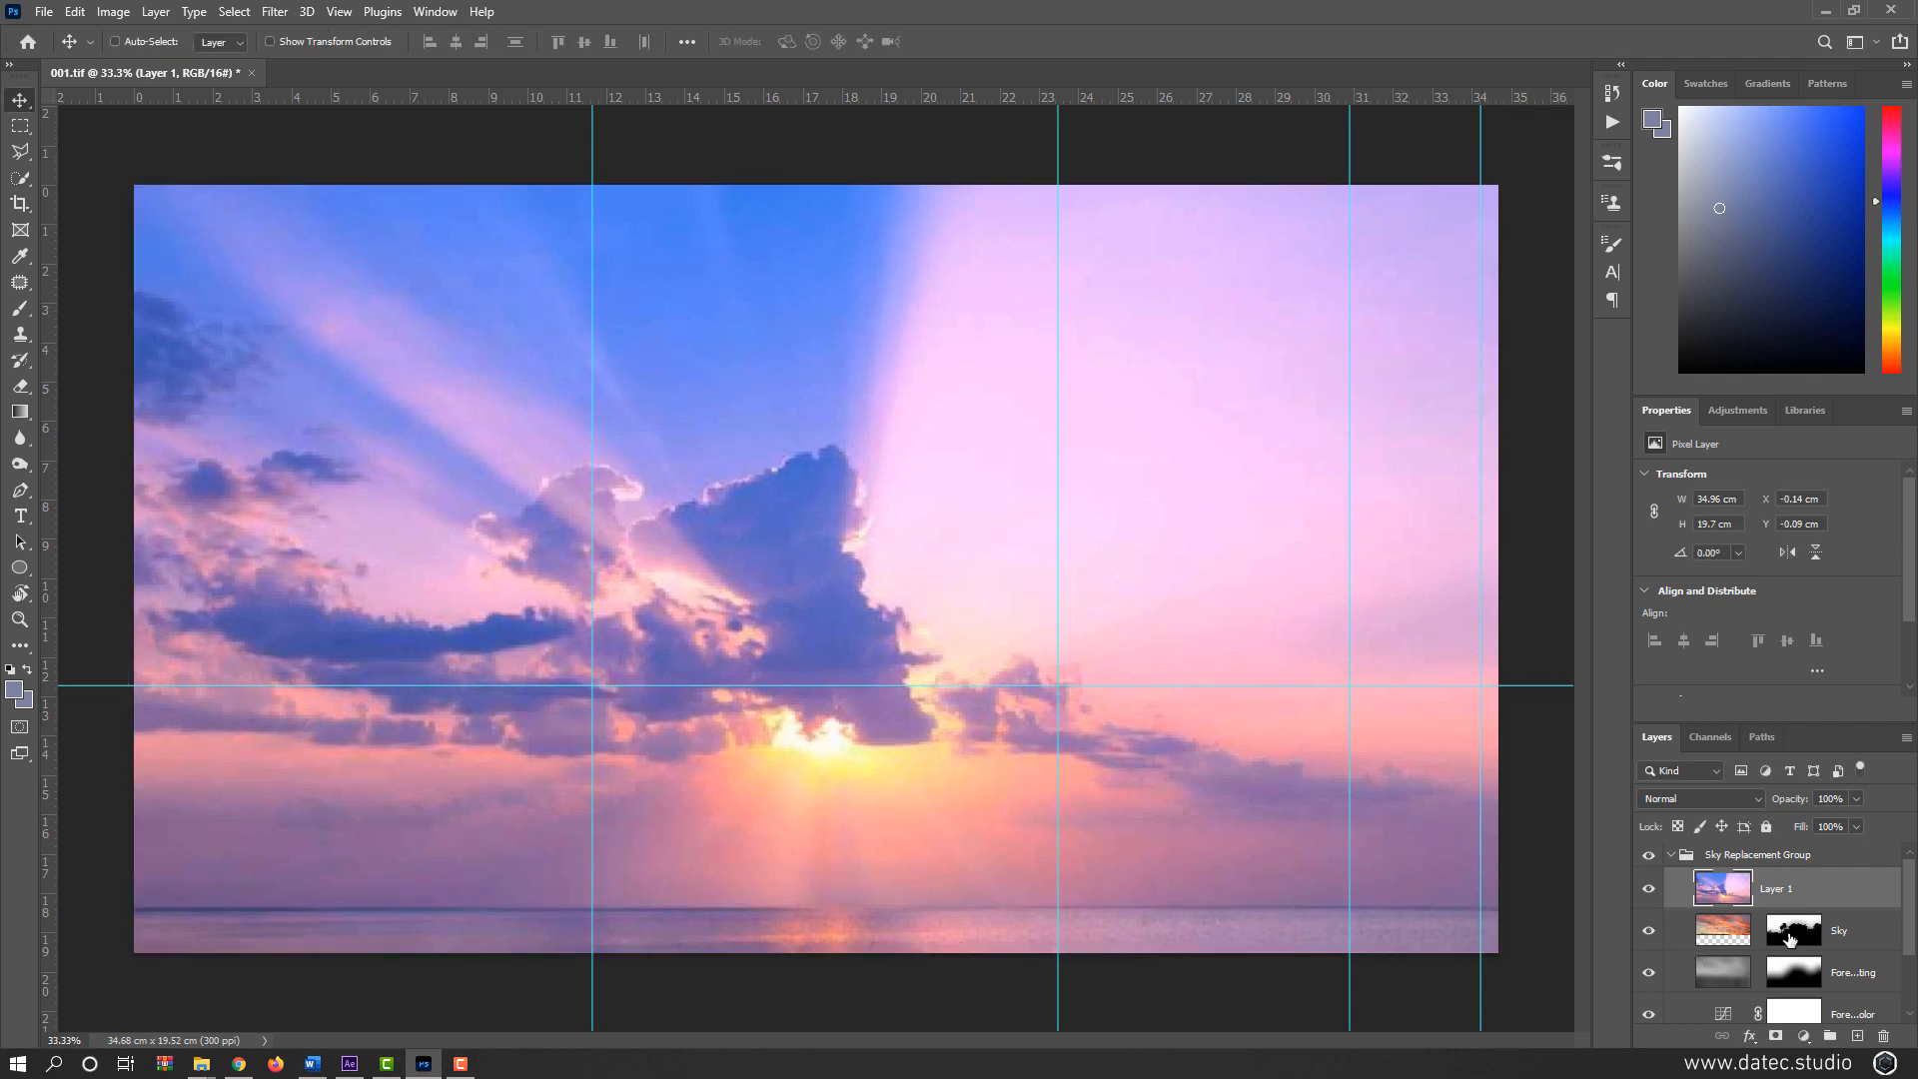
Step: Transfer the Sky layer's mask to the pasted purple sunset, hide the Sky layer and shift the new sky up about 2 cm
drag(1797, 937, 1794, 892)
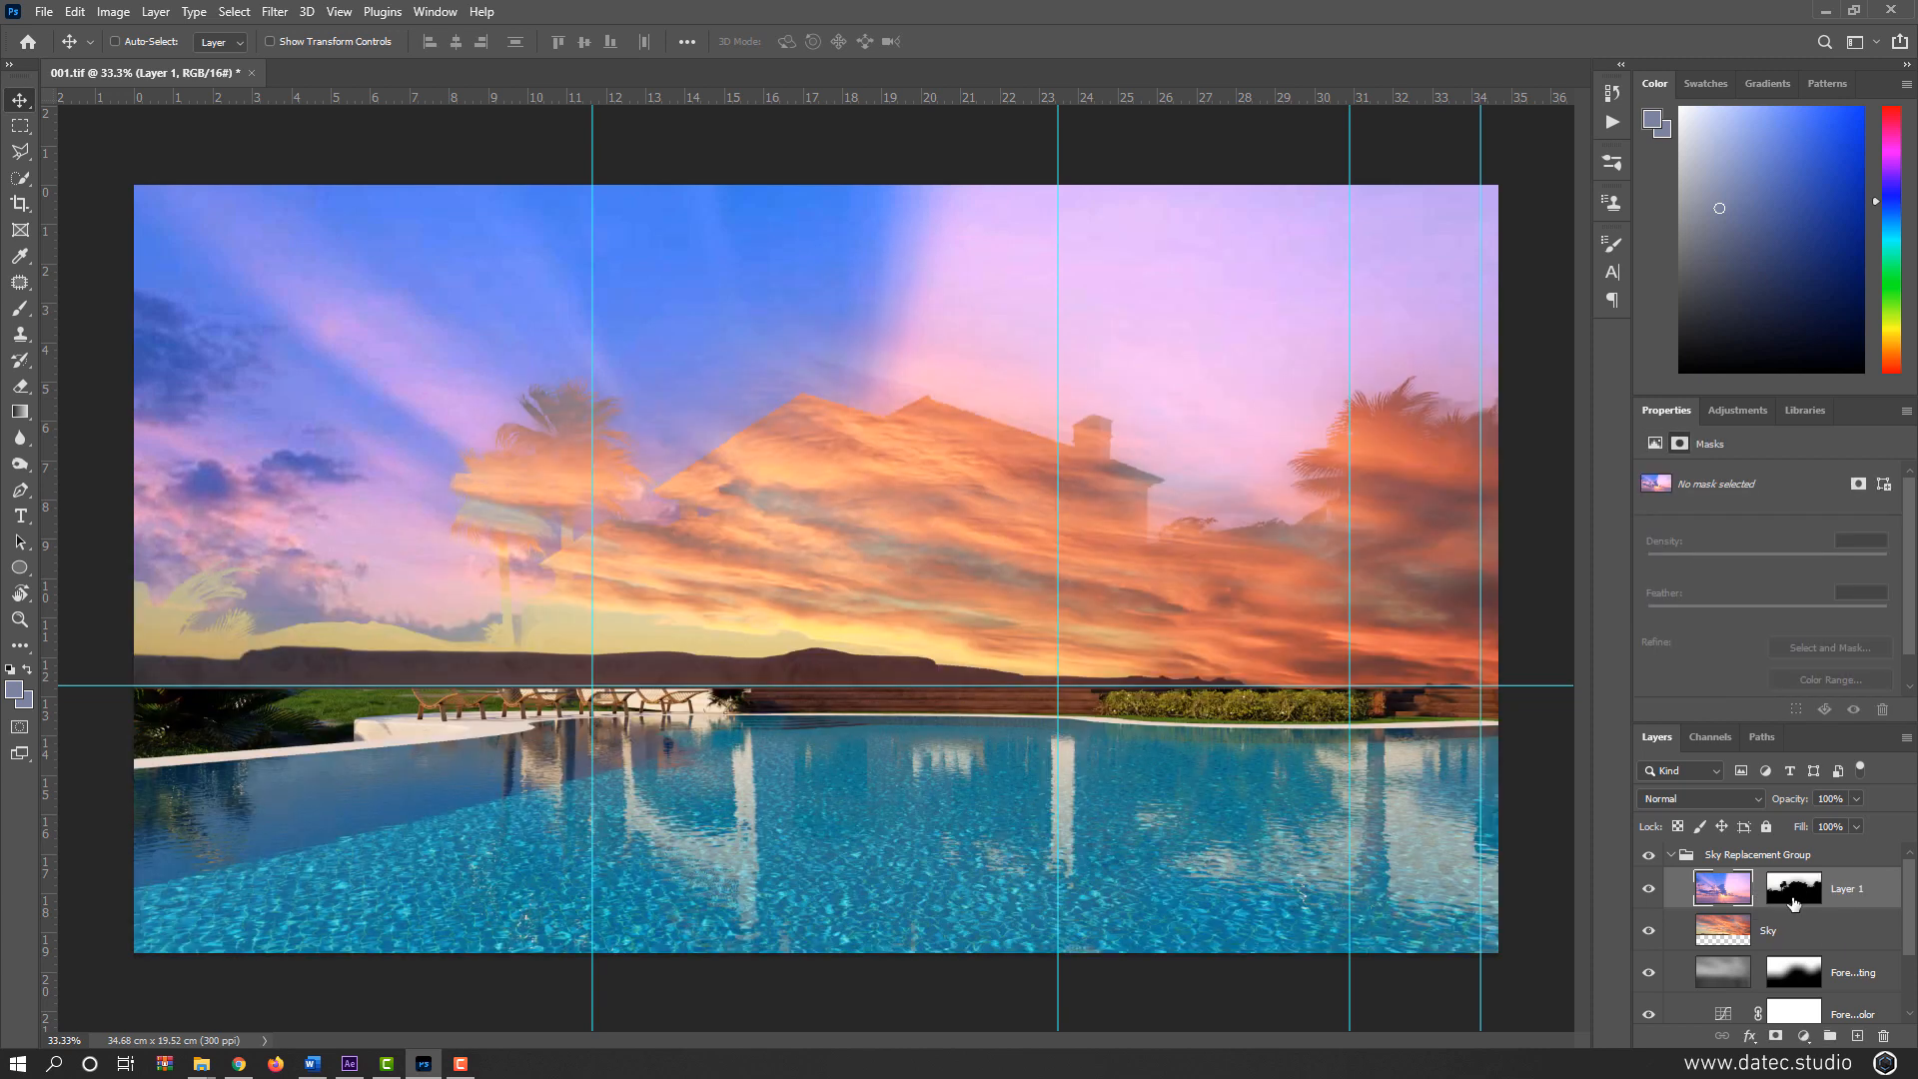
click(1649, 934)
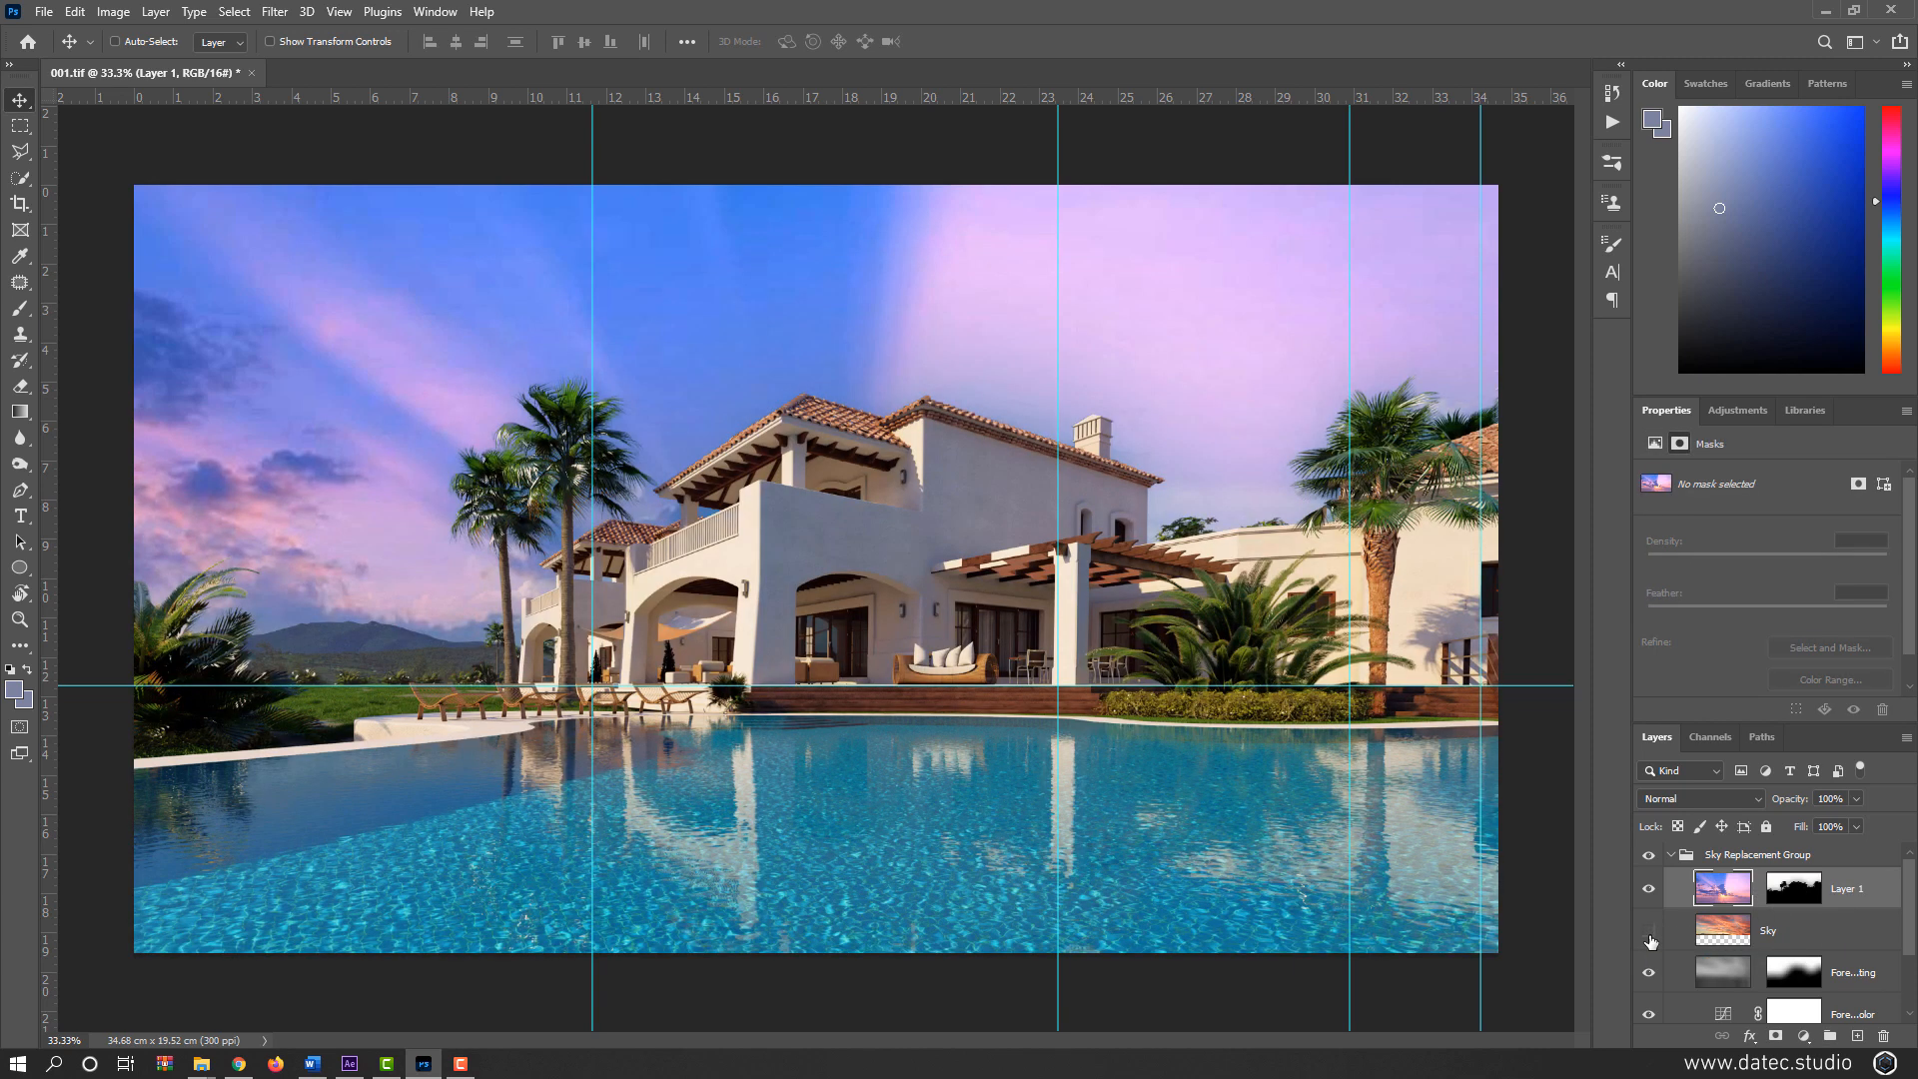
click(1708, 899)
drag(969, 634, 971, 552)
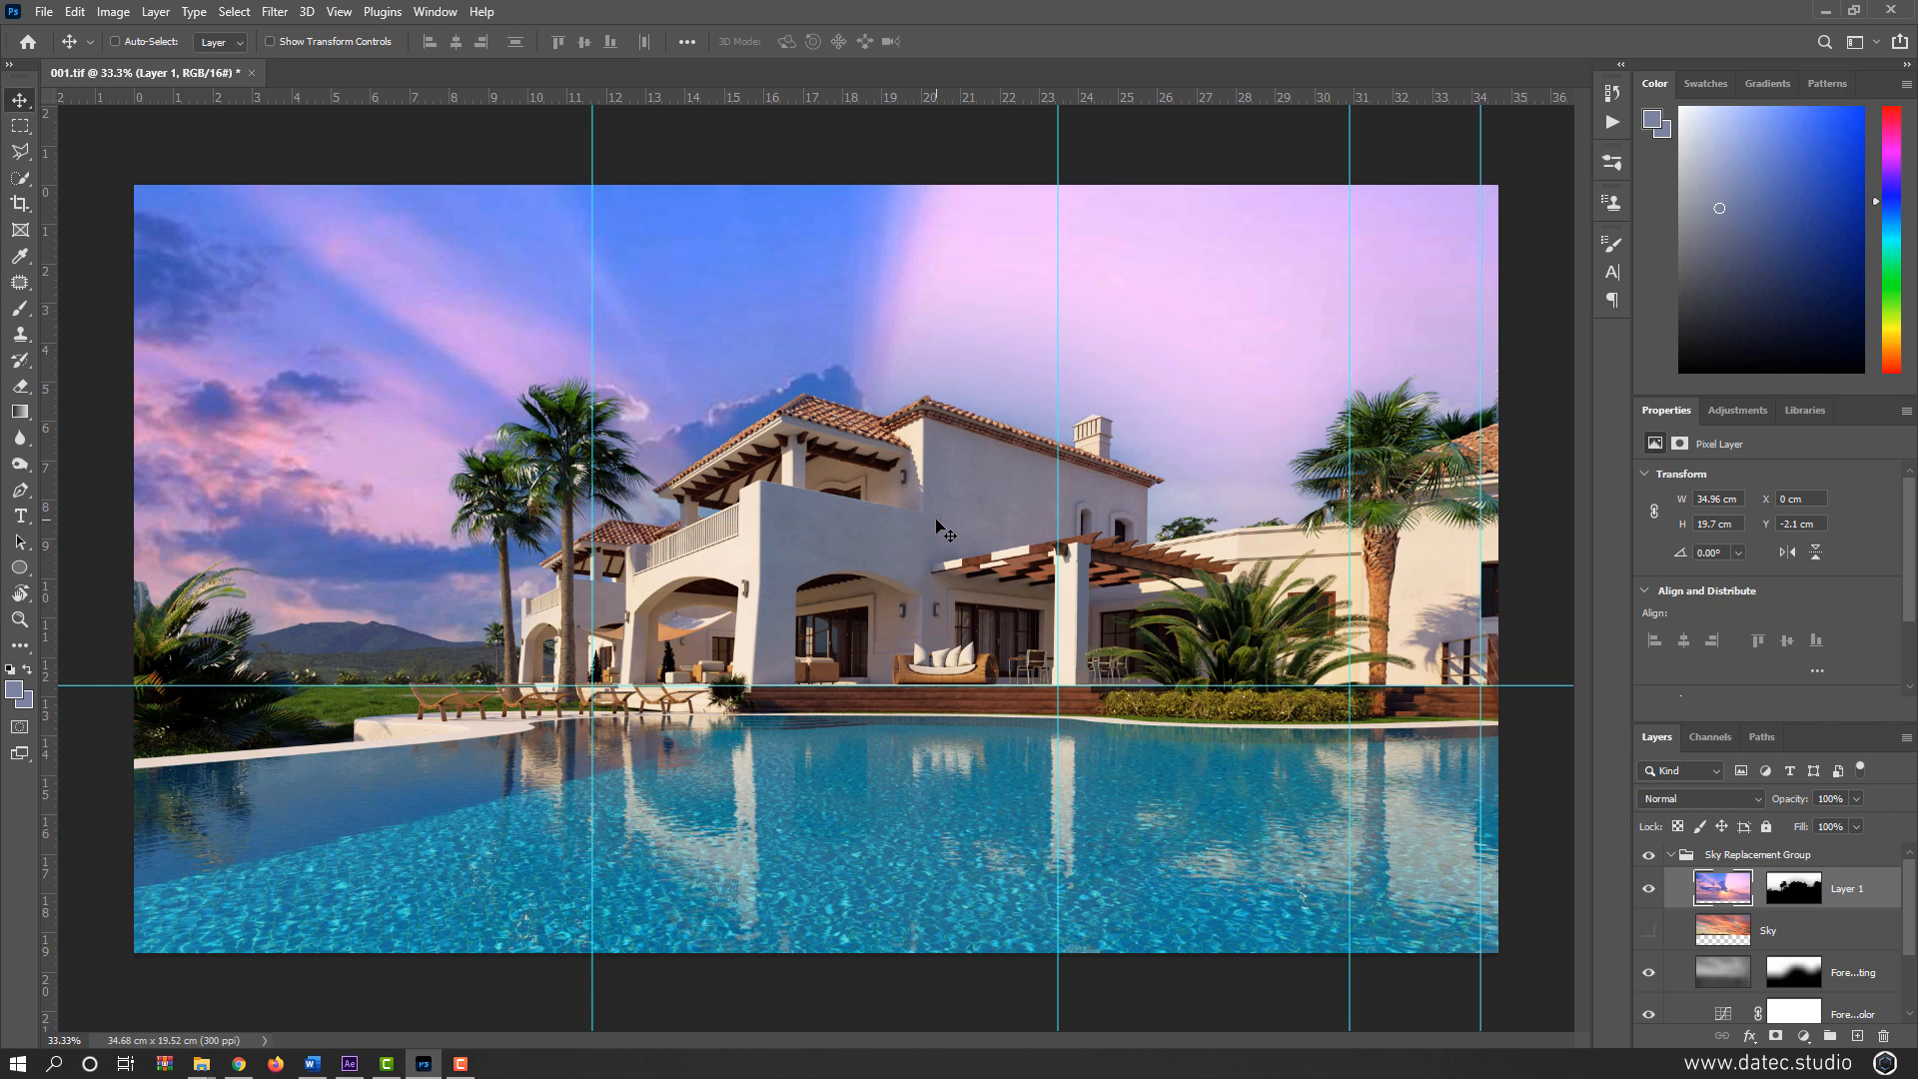
Step: Undo the purple sky's repositioning, masking, scaling and pasting, back to the original Sky Replacement Group
key(ctrl+z)
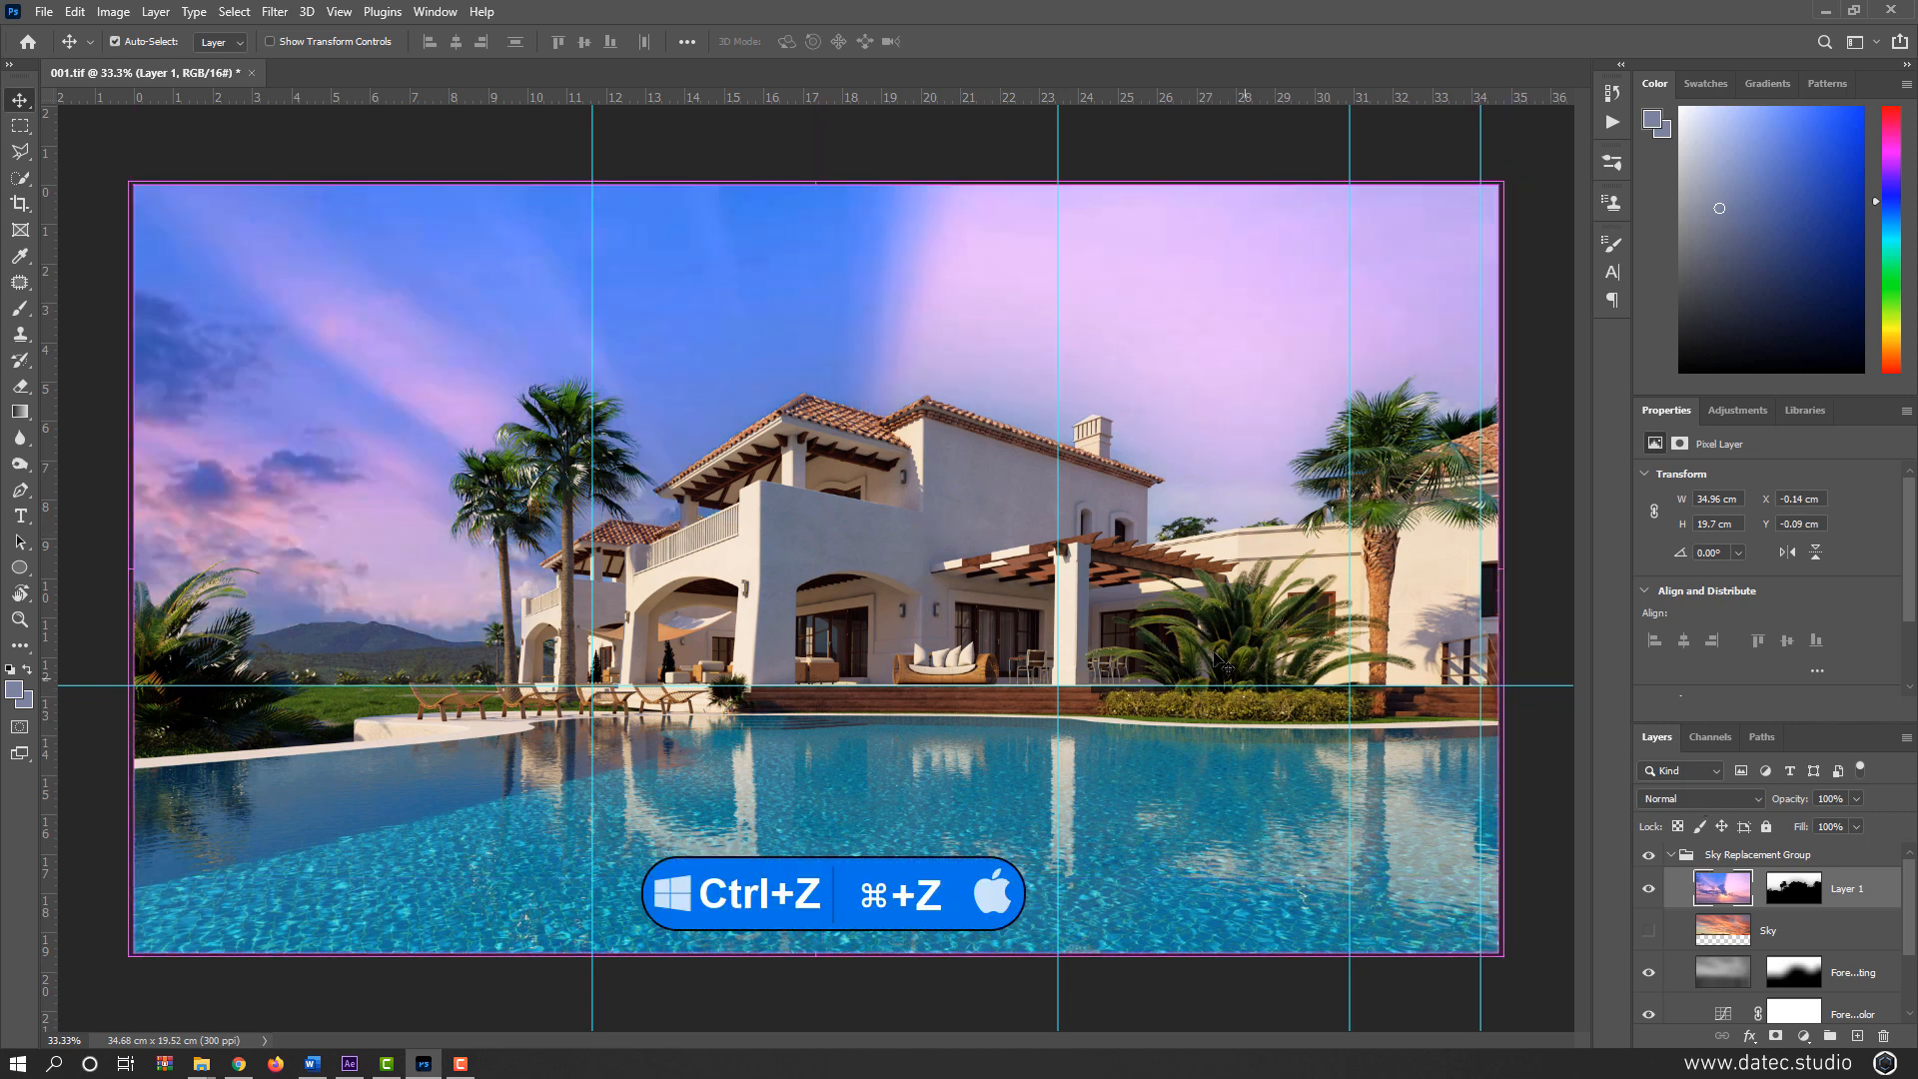
key(ctrl+z)
key(ctrl+z)
key(ctrl+z)
key(ctrl+z)
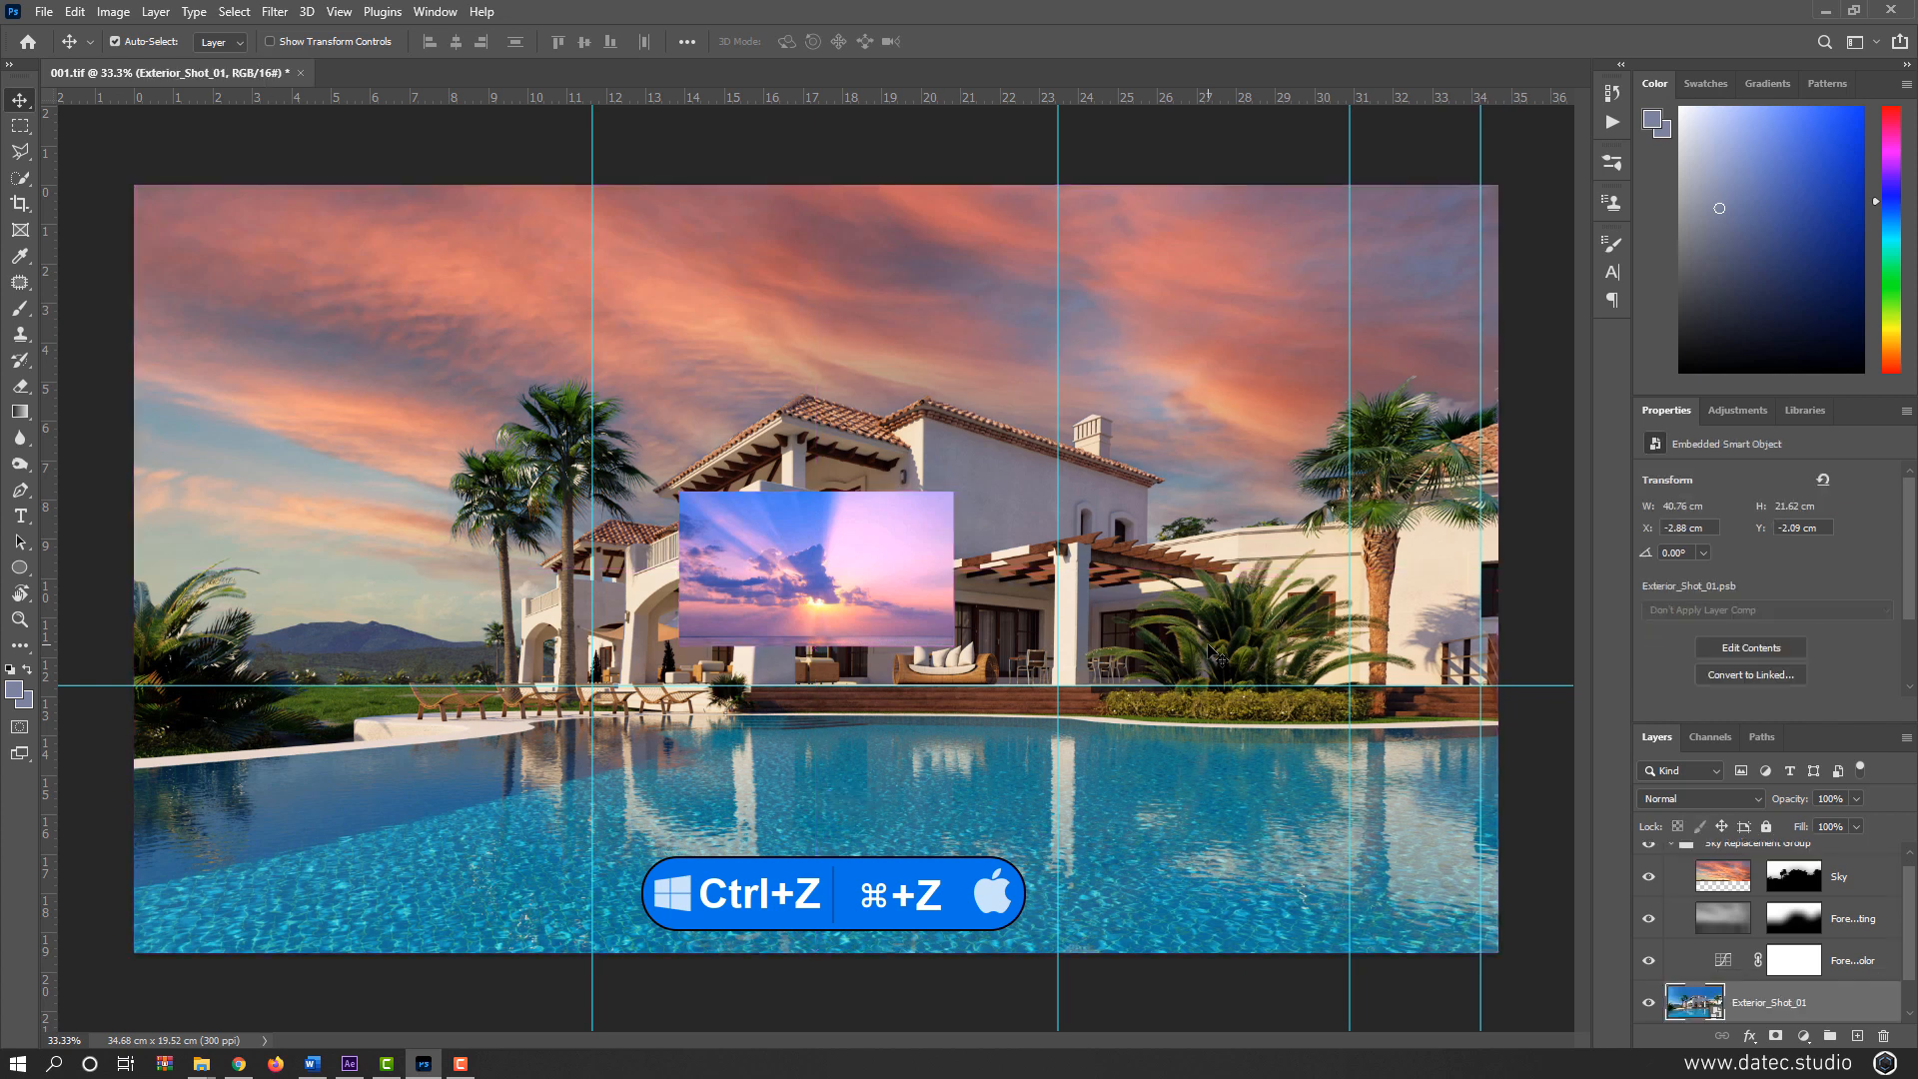
key(ctrl+z)
Step: Examine the Sky, Foreground Lighting and Foreground Color layers, comparing the image with the Foreground Color adjustment off and on
click(1753, 877)
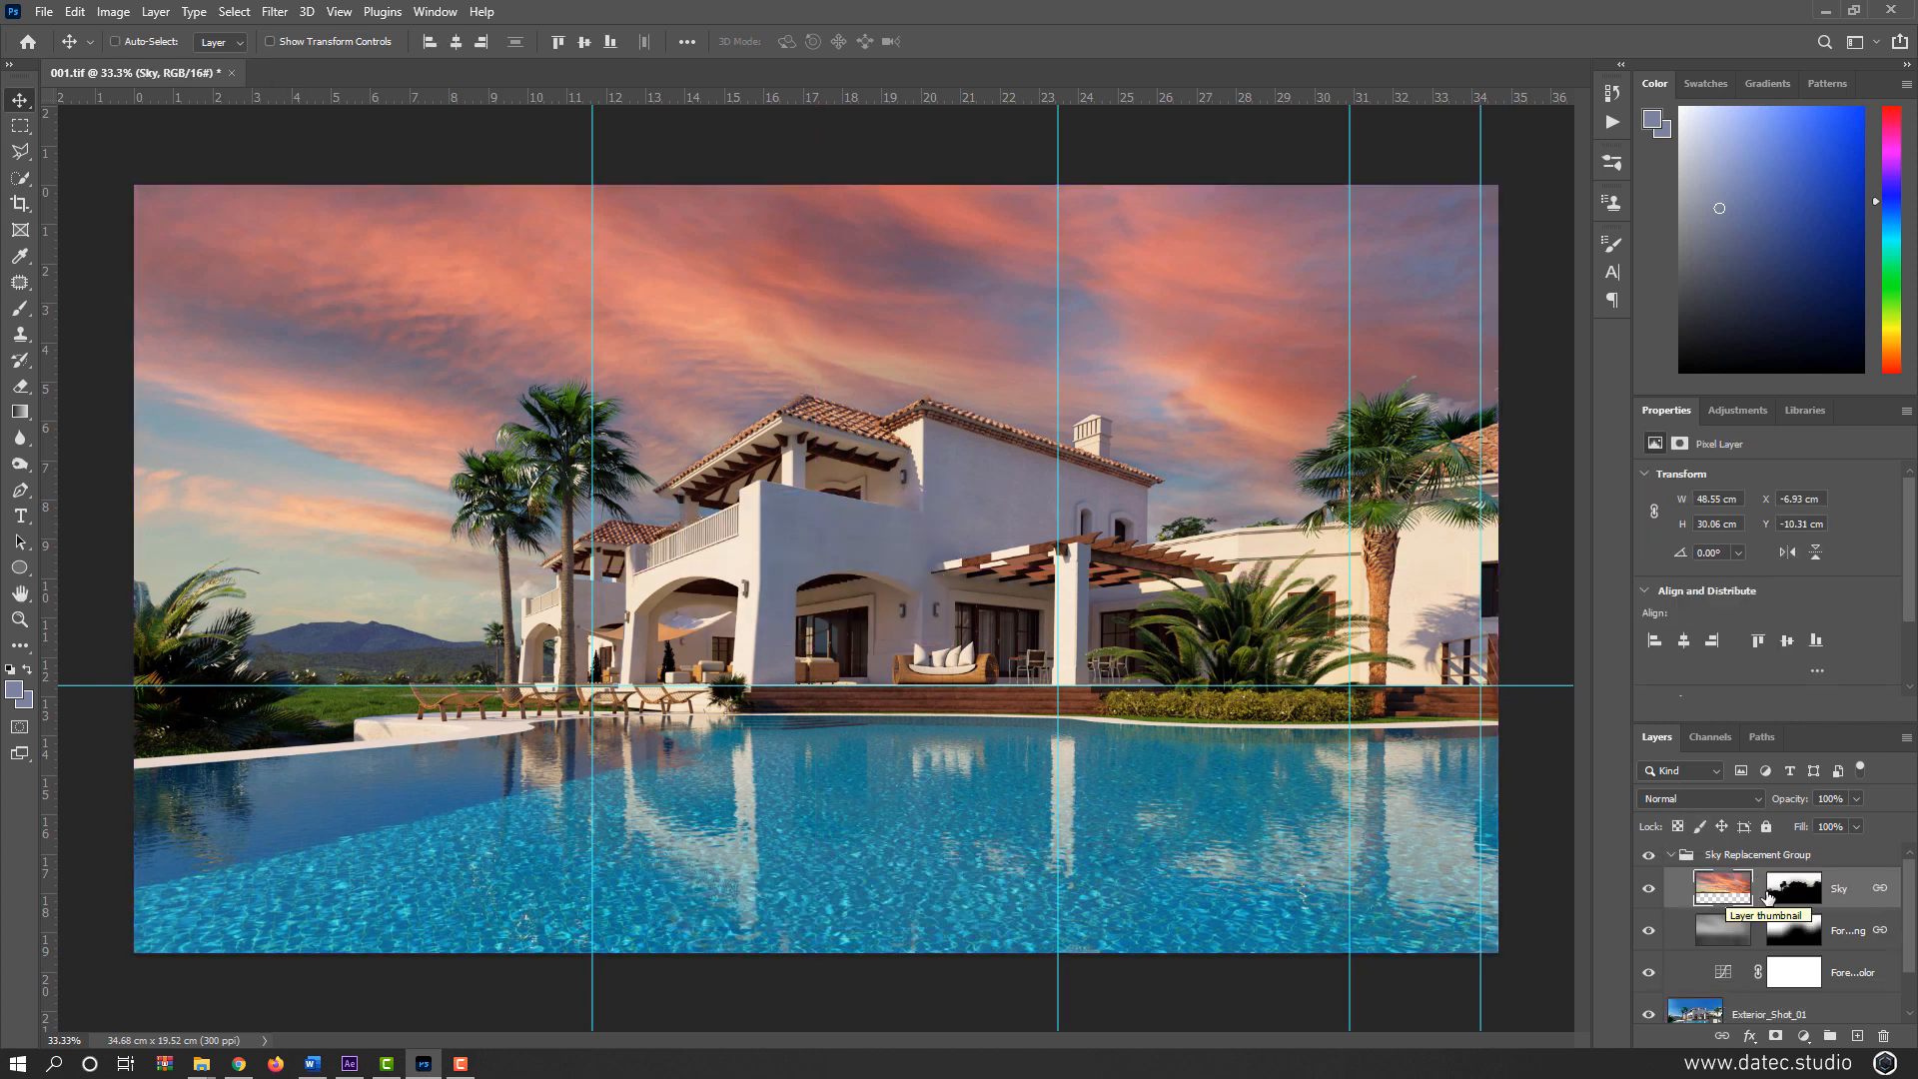
click(1724, 936)
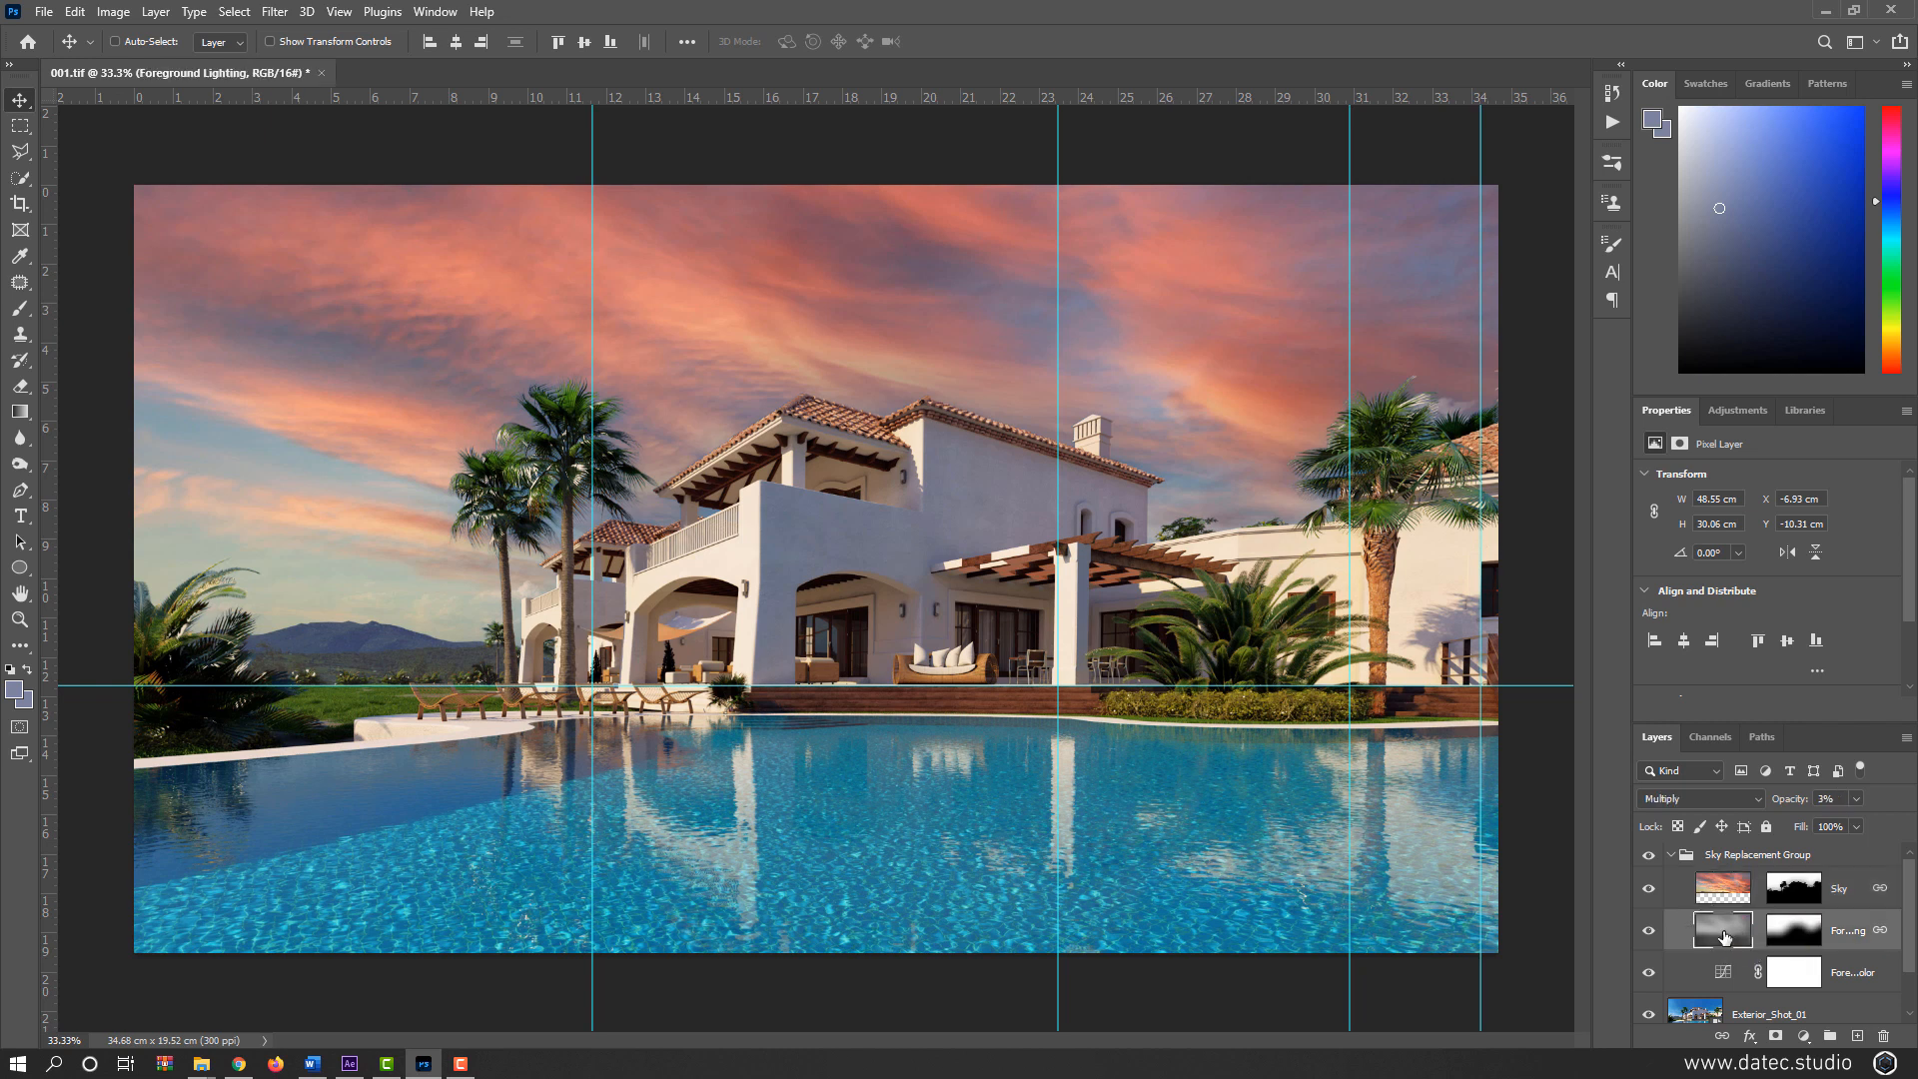
click(1722, 975)
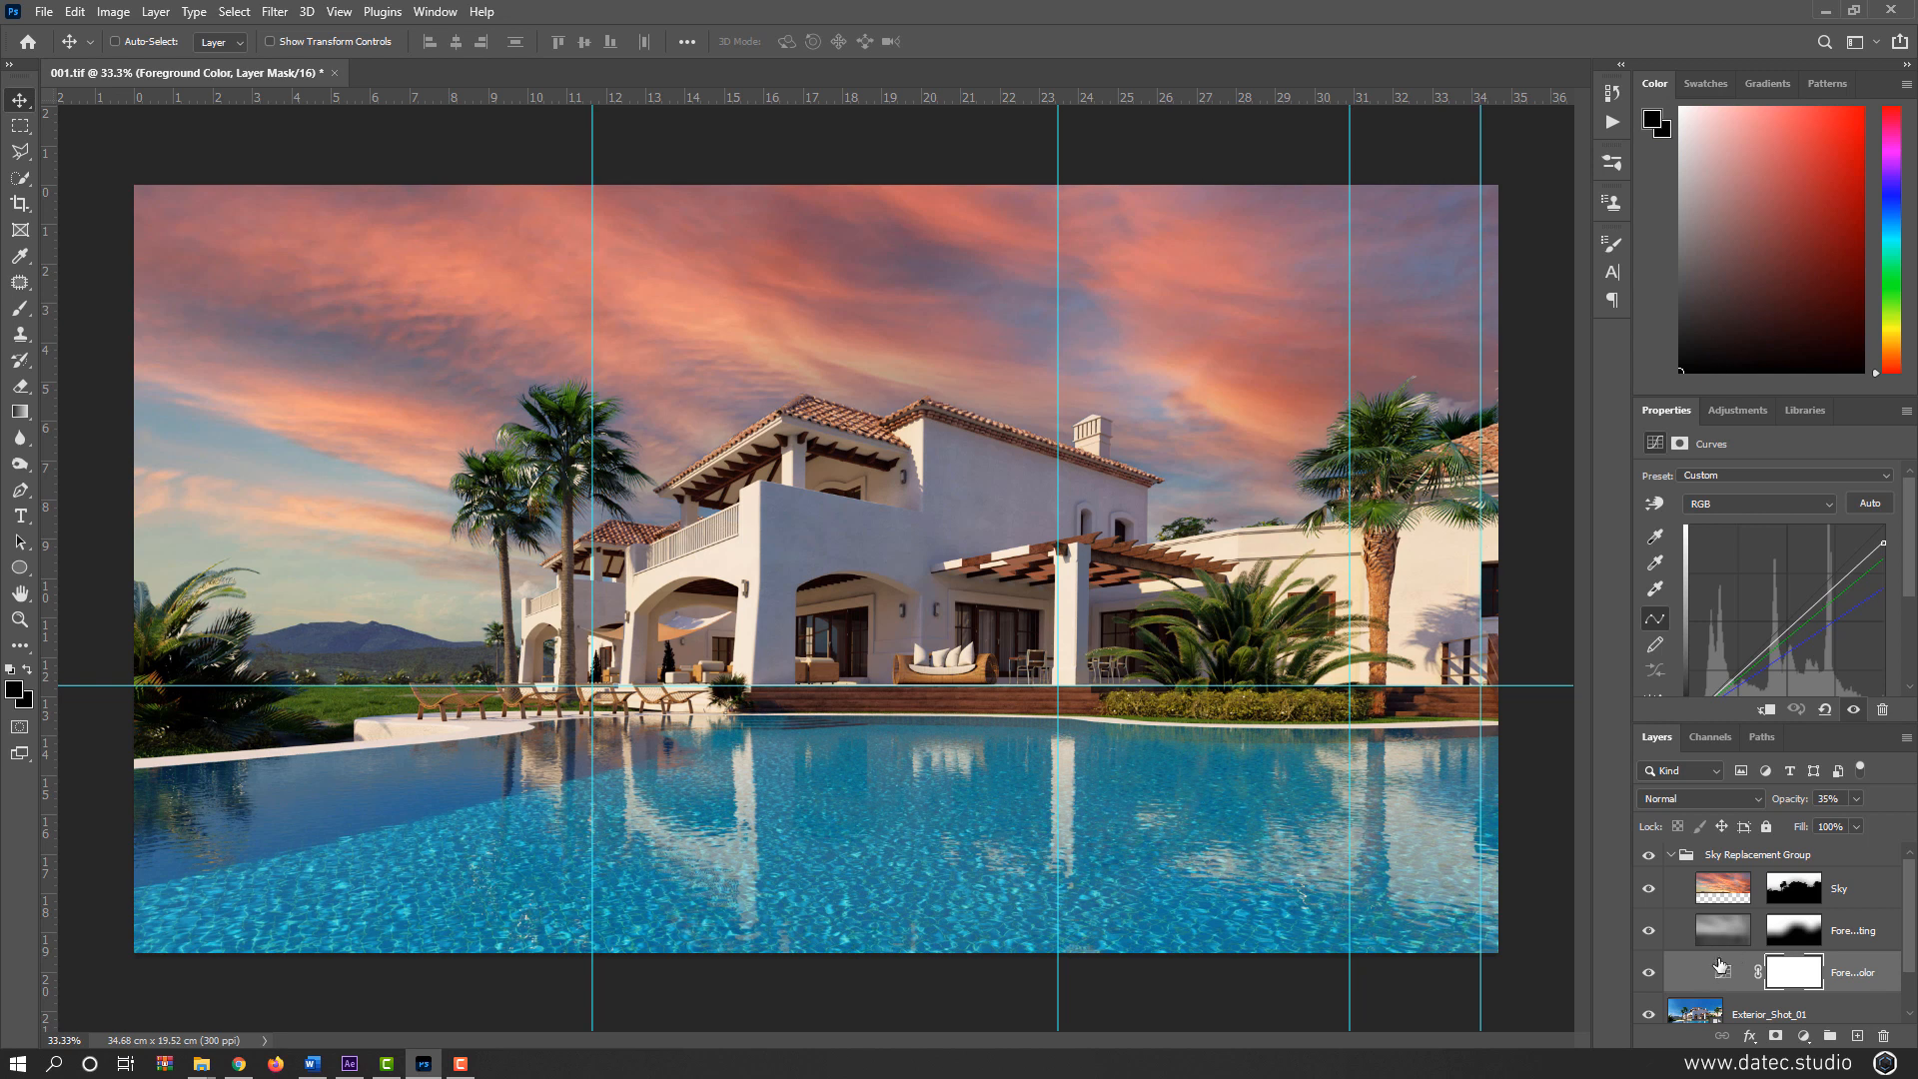
click(1649, 975)
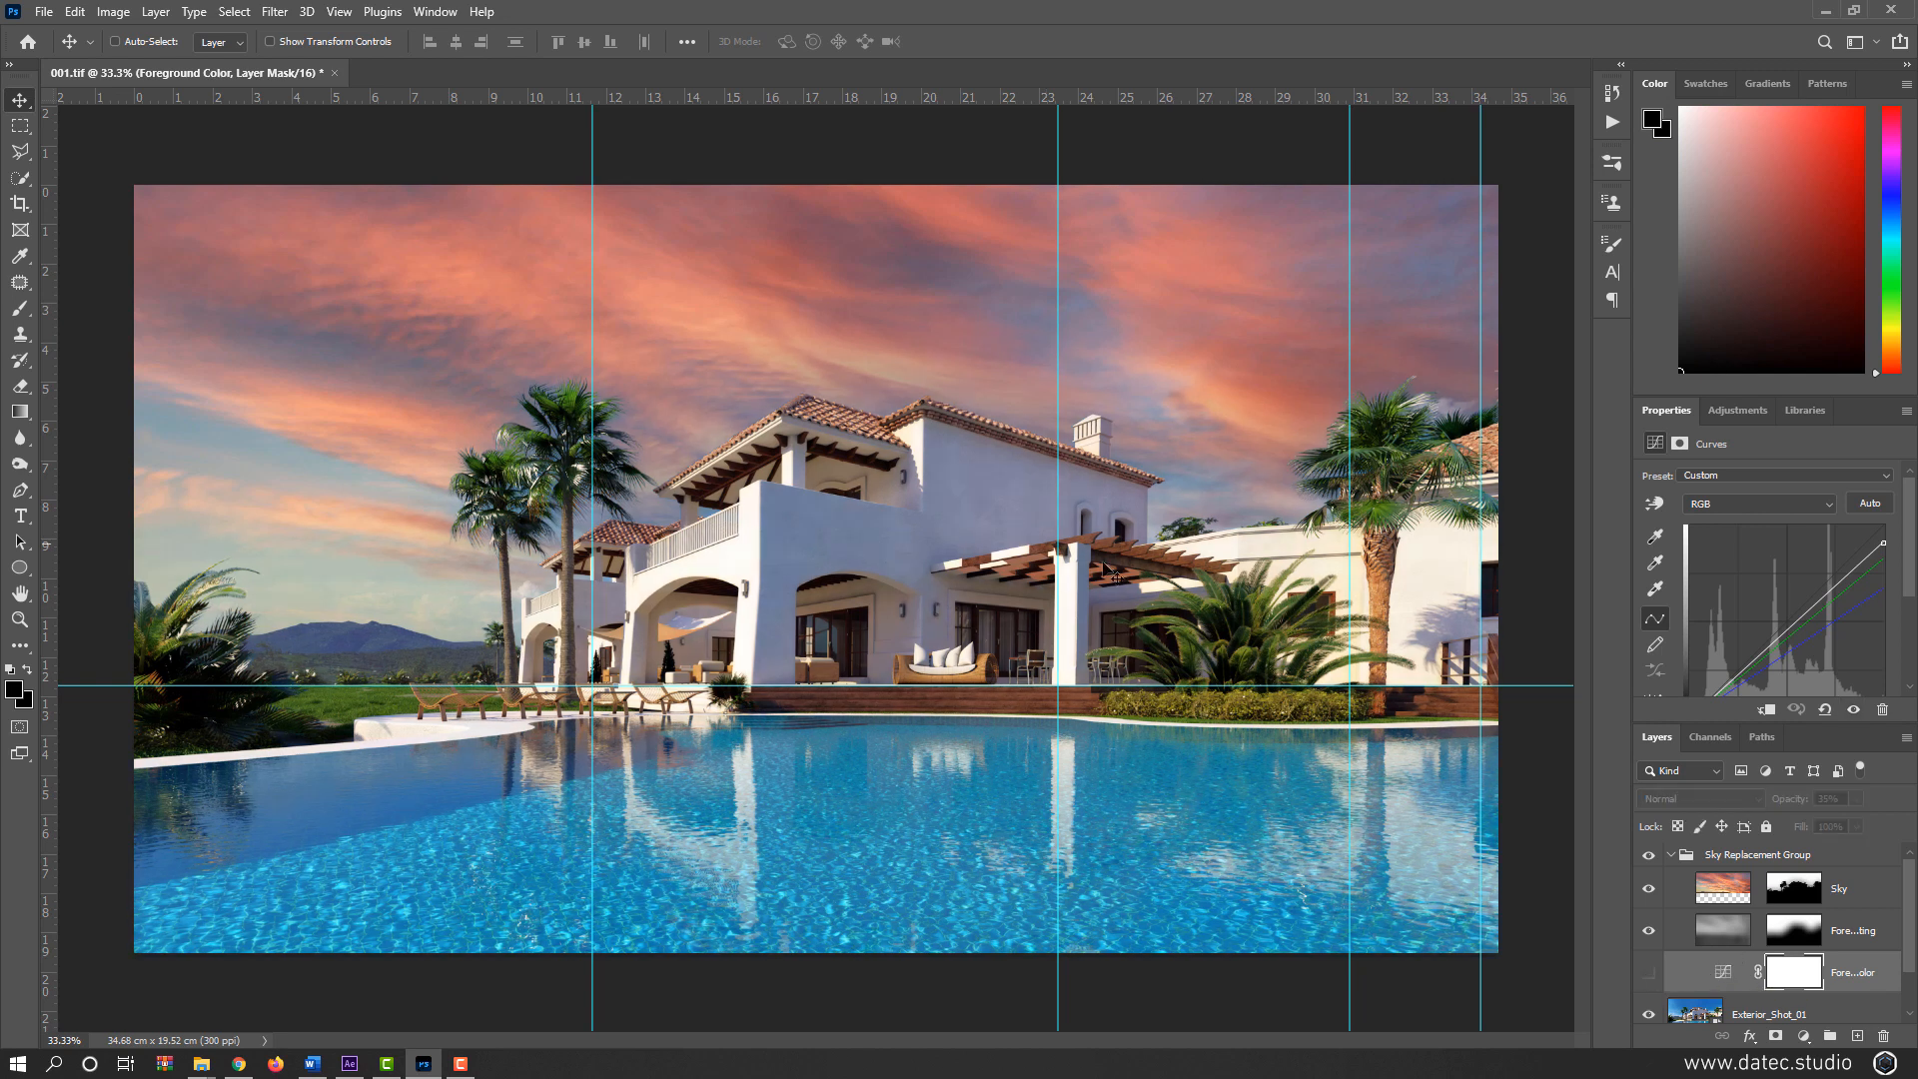
click(1648, 974)
click(1648, 974)
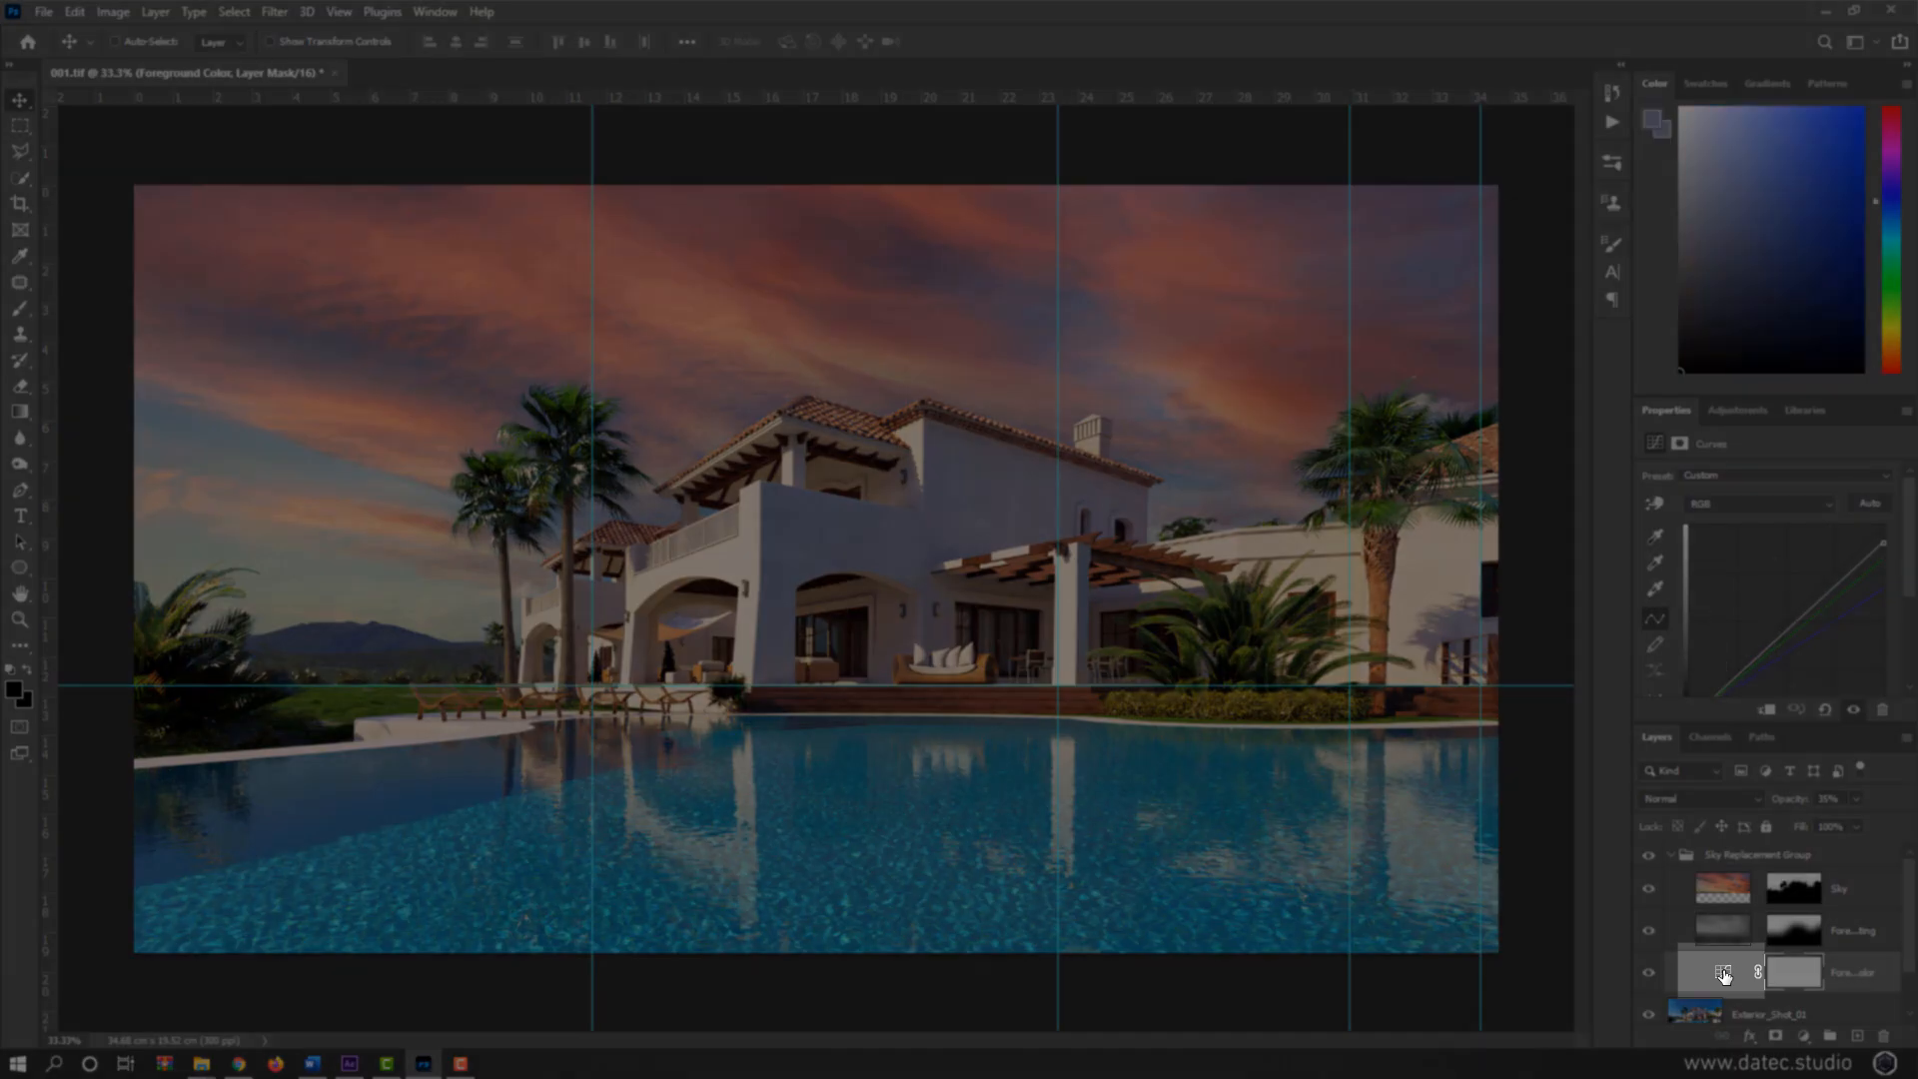
Step: Try raising the Blue curve's highlight endpoint in the Foreground Color adjustment, and return it to its earlier level
click(1724, 976)
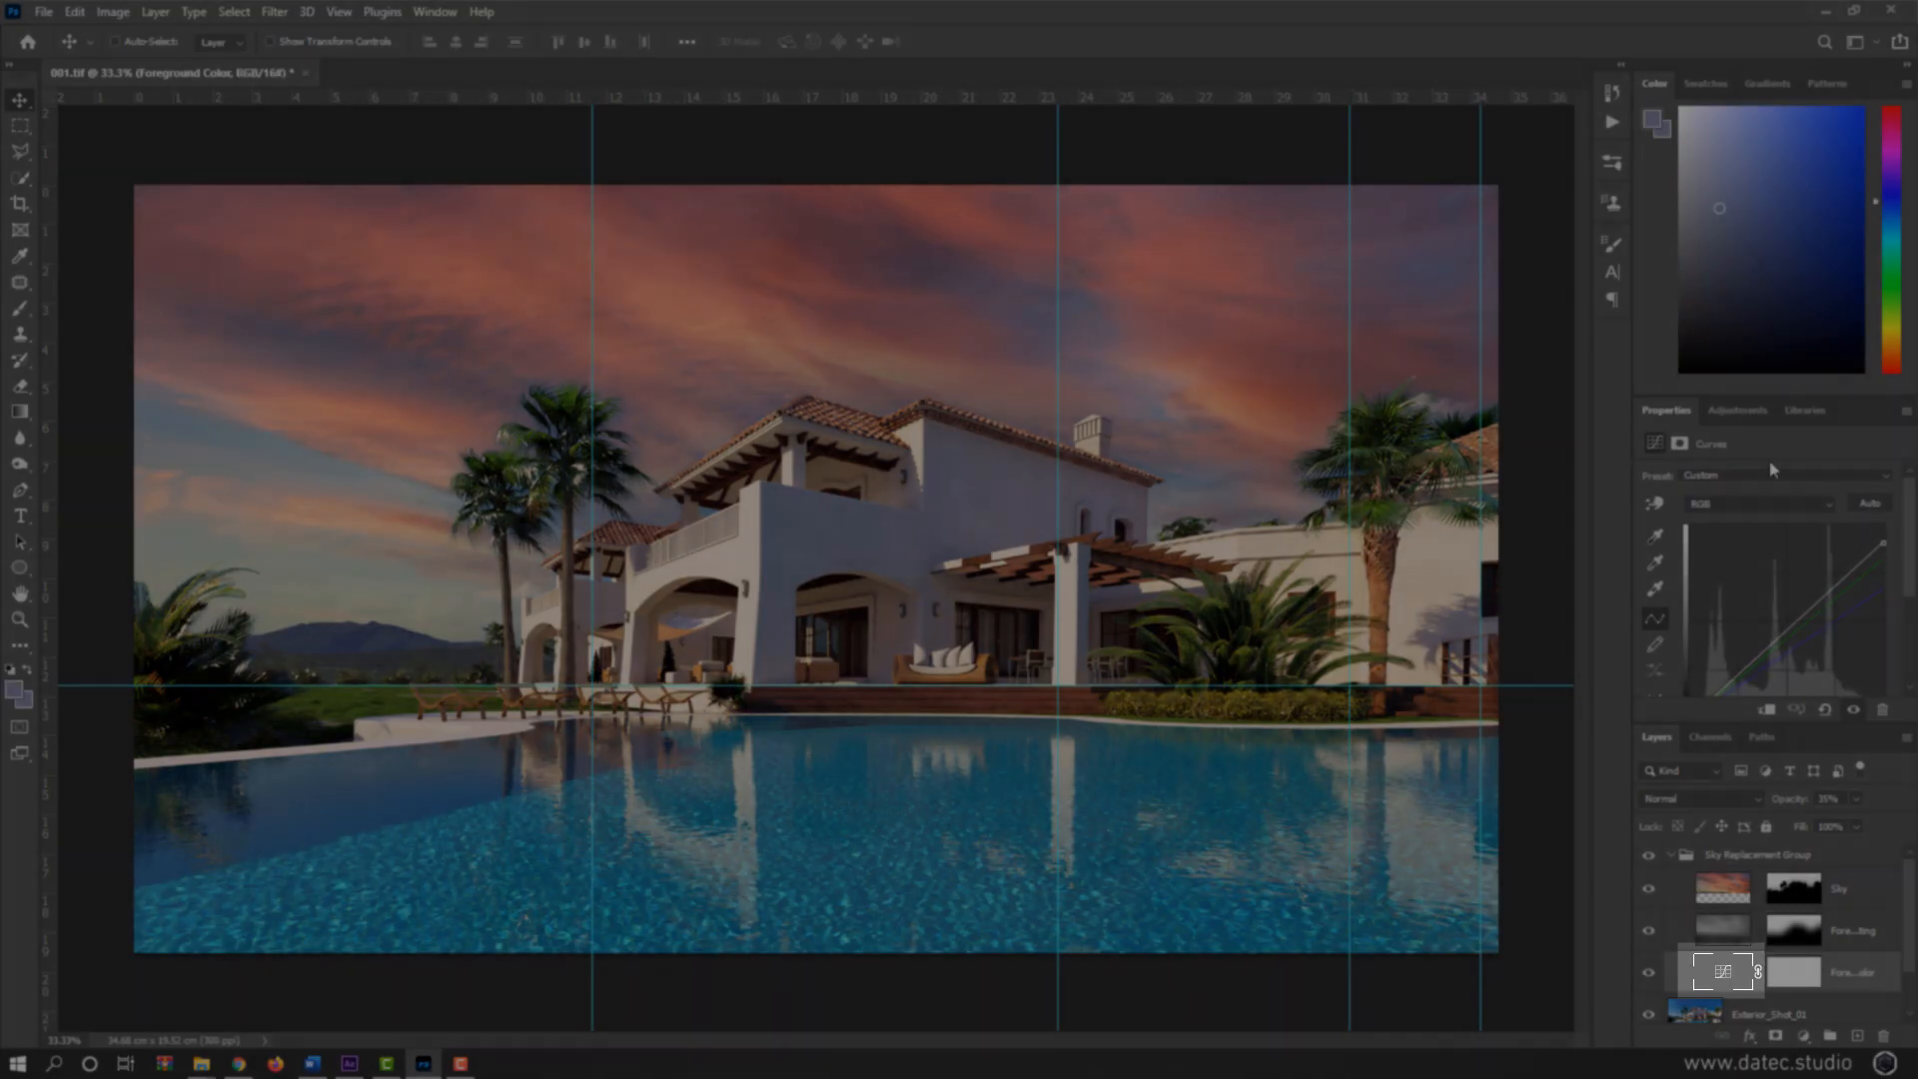
drag(1782, 385, 1782, 287)
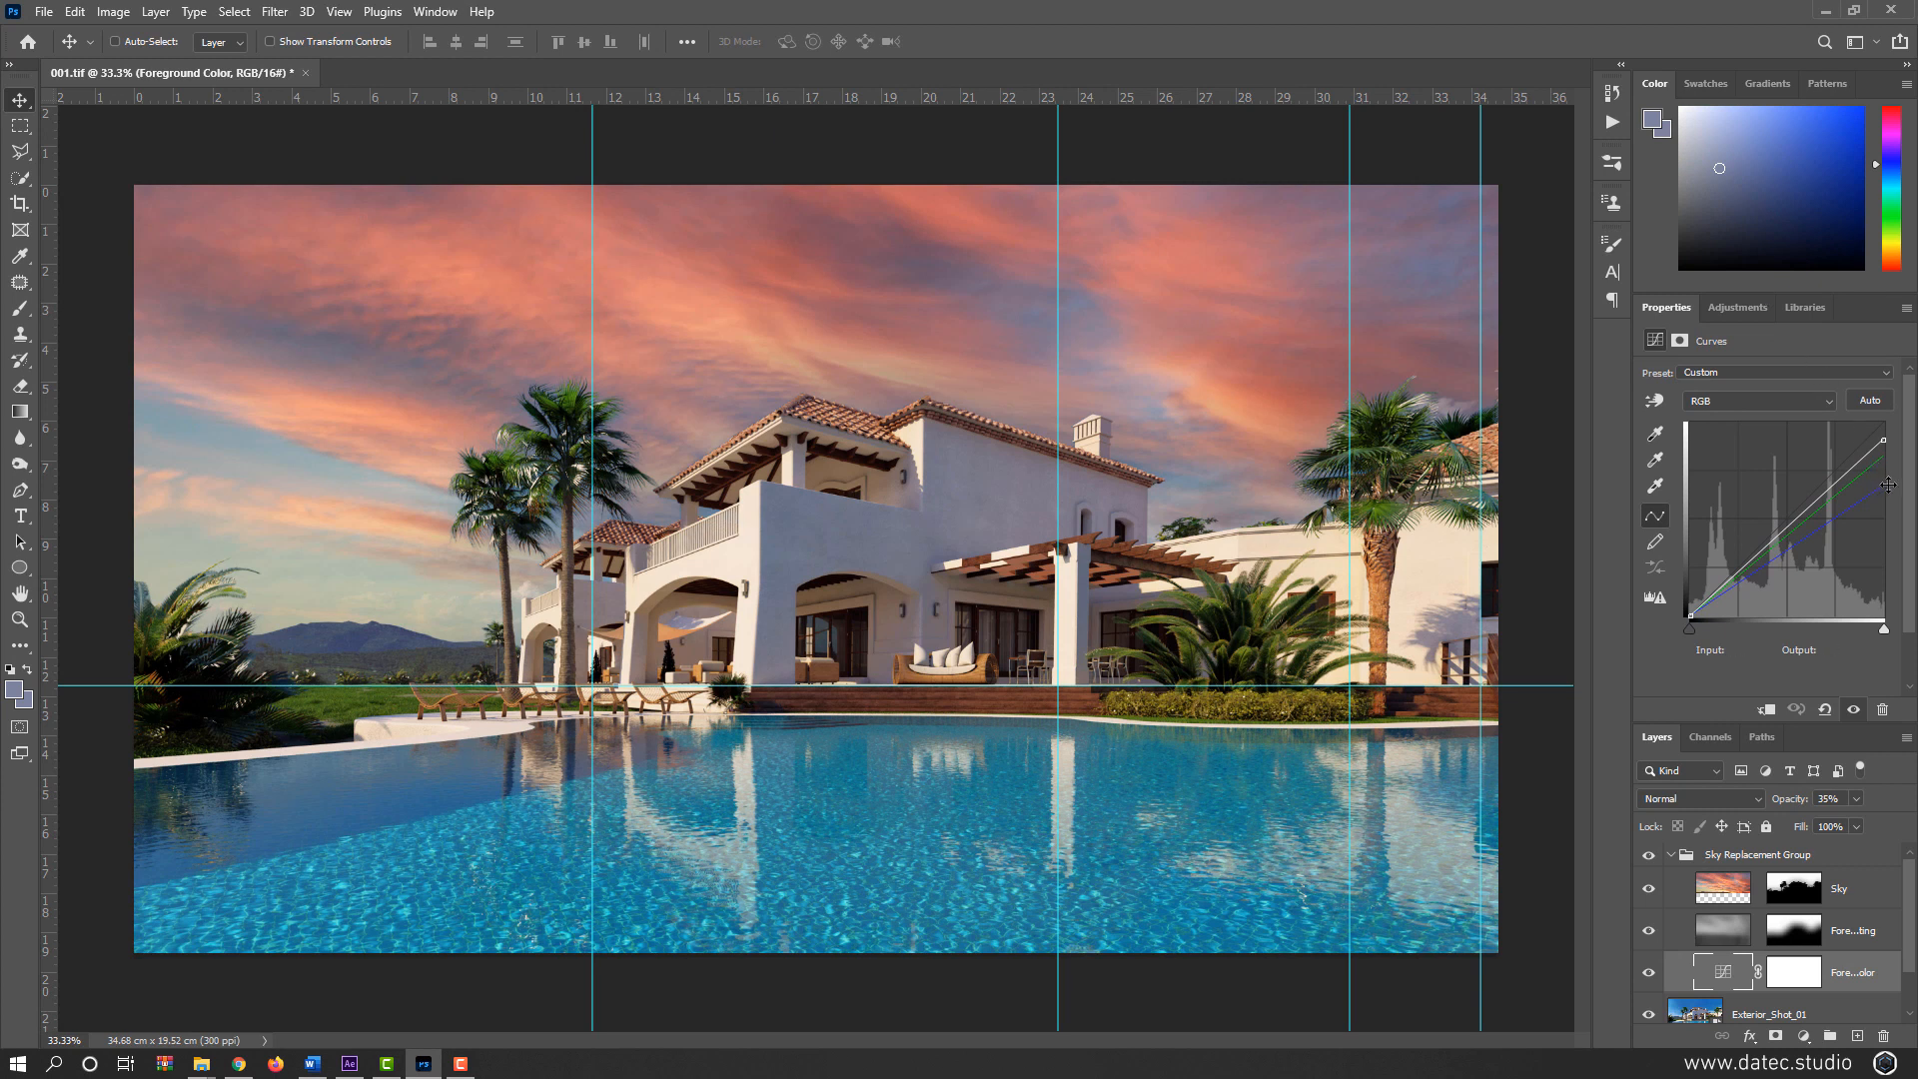
click(1784, 400)
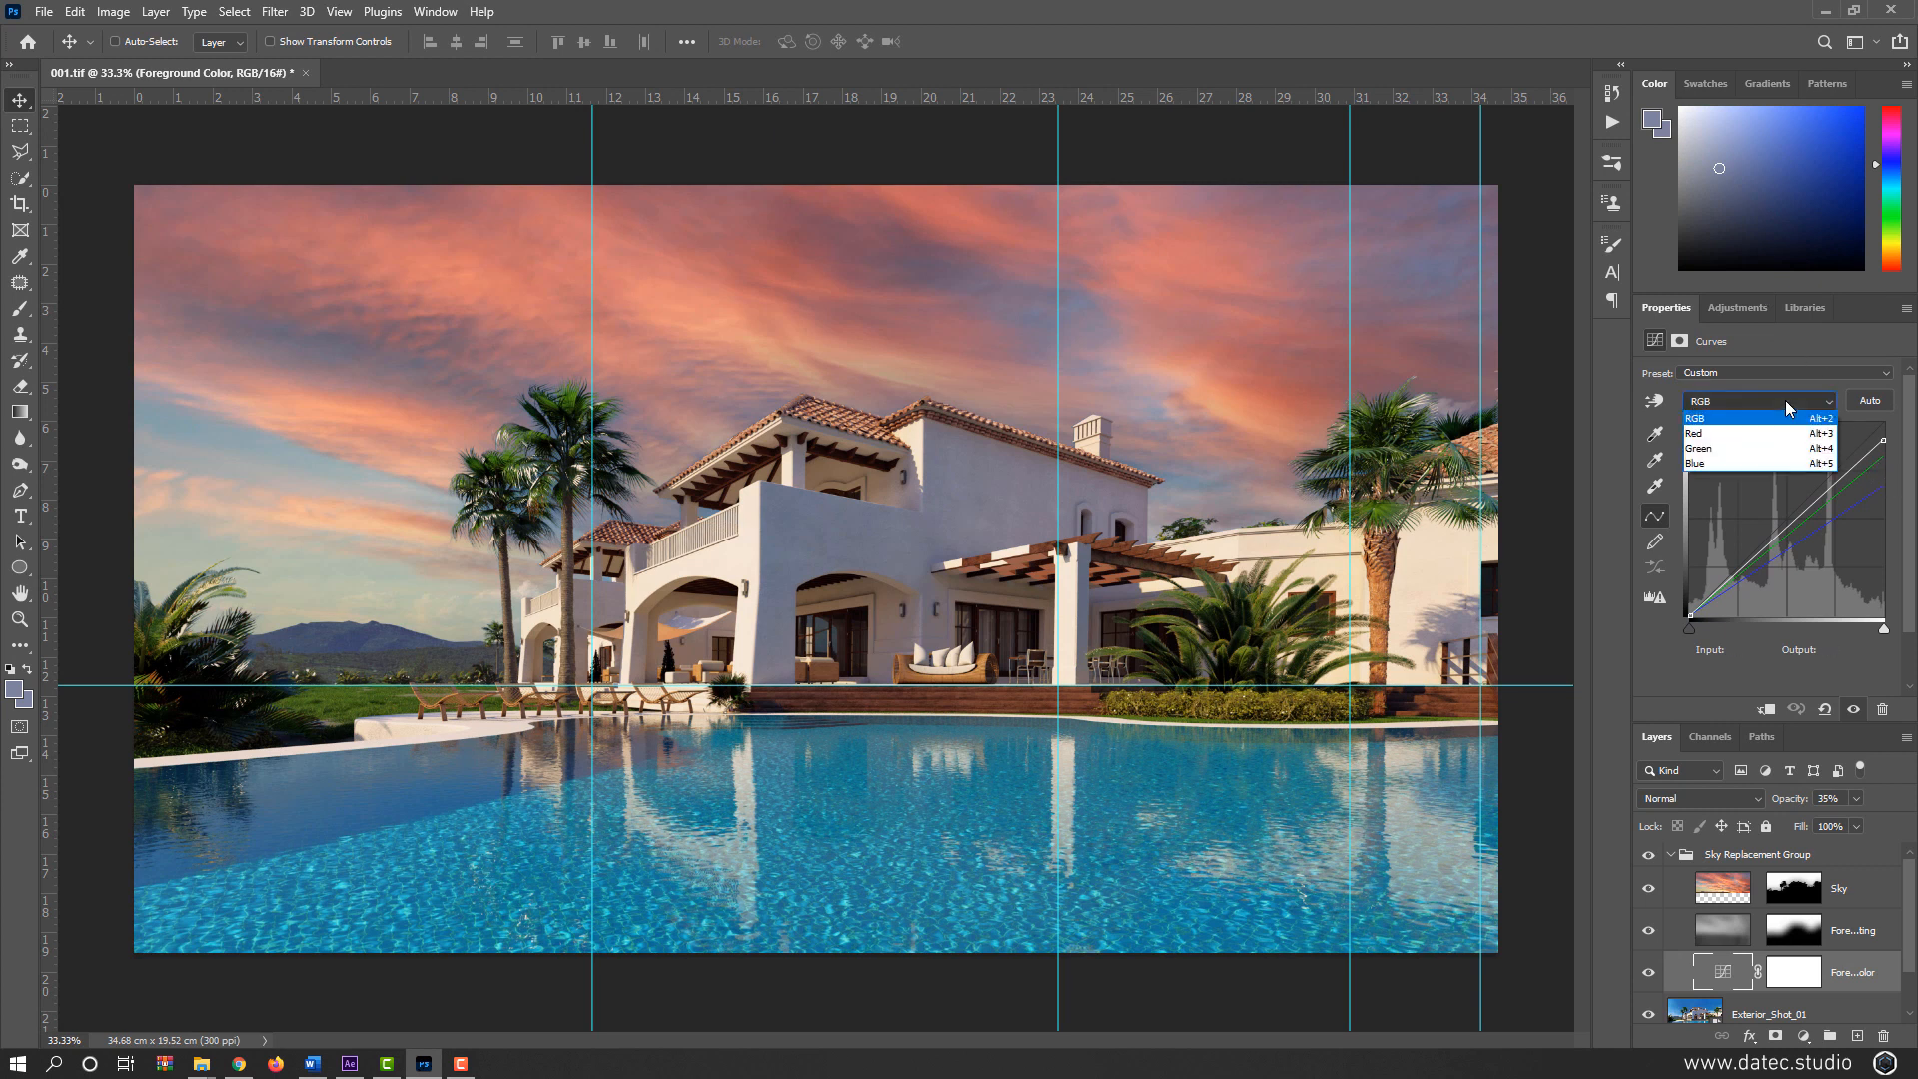
click(1728, 459)
mouse_move(1884, 486)
mouse_down()
mouse_move(1860, 410)
mouse_move(1887, 459)
mouse_up()
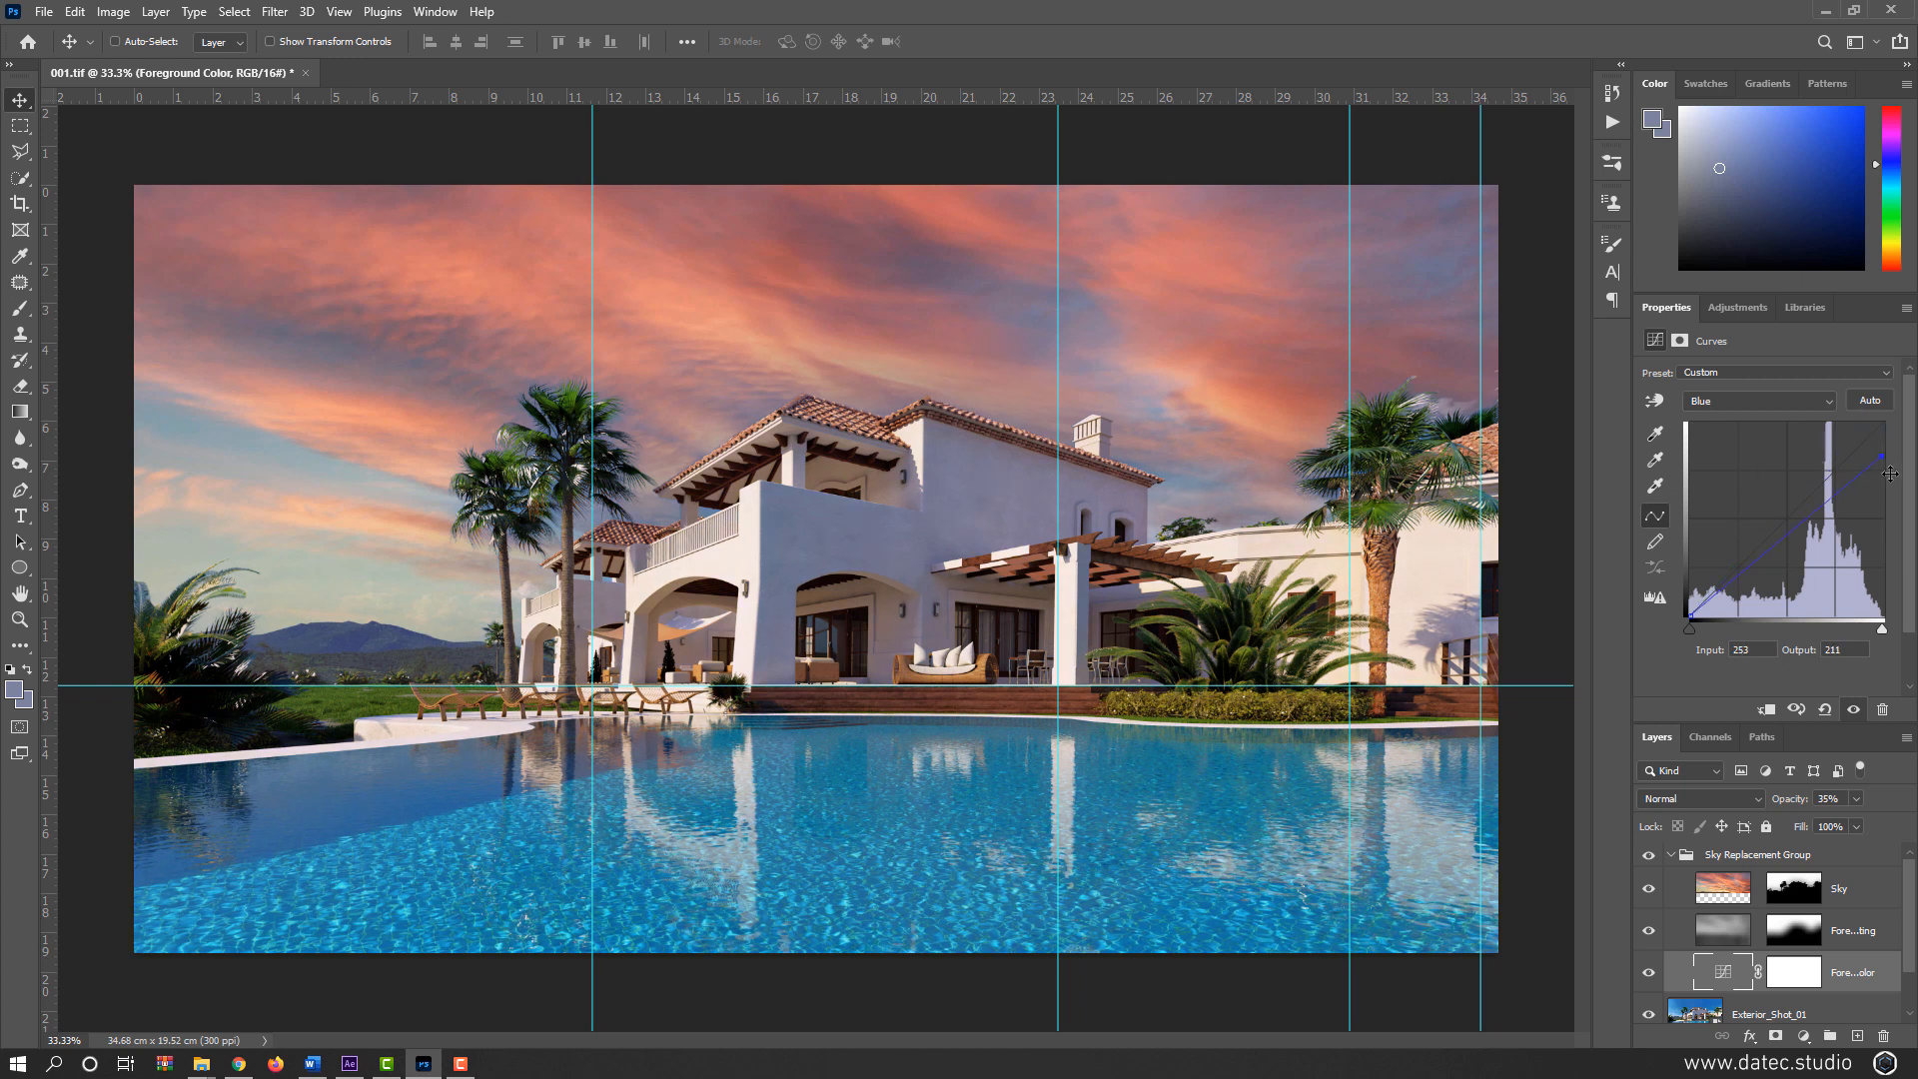
drag(1881, 458, 1884, 488)
Step: Paste the blue cloudy sky above the Sky layer, move the Sky layer's mask onto it and hide the Sky layer
click(1723, 888)
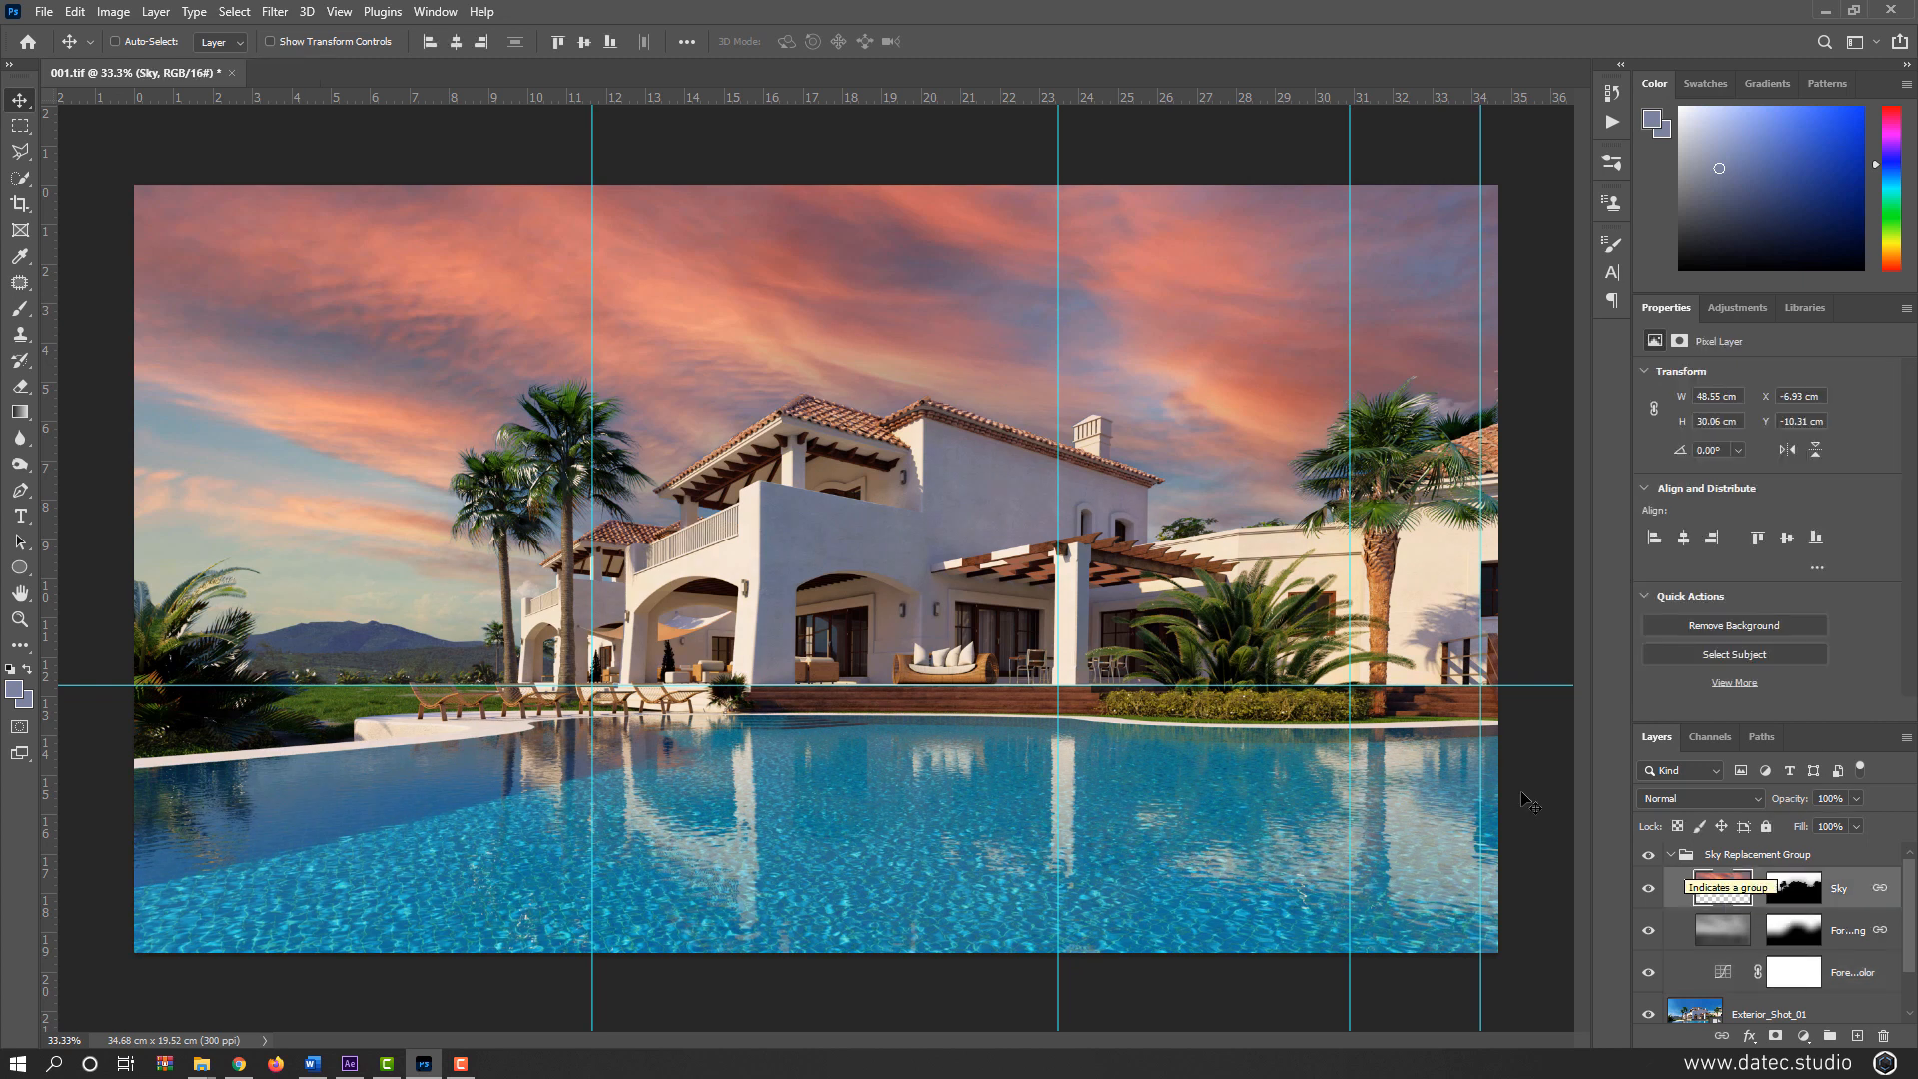
key(ctrl+v)
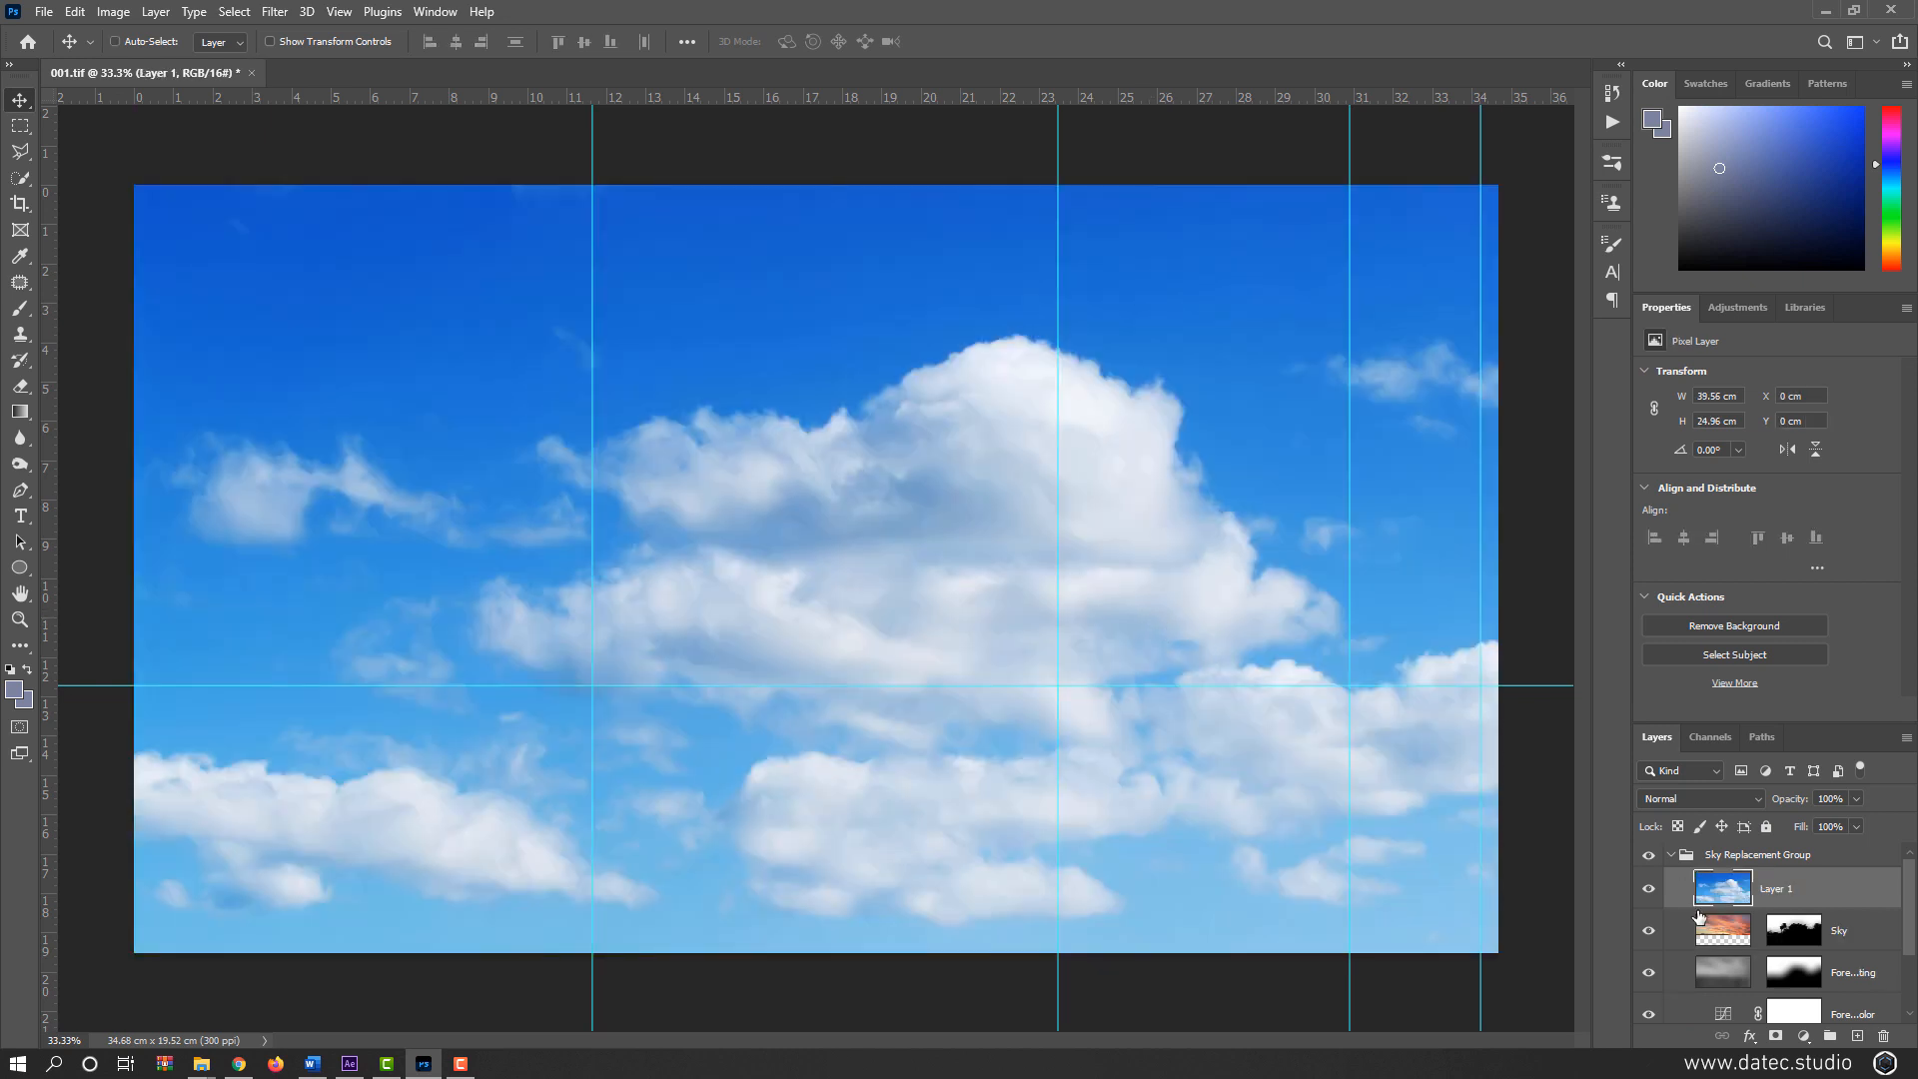
drag(1798, 934, 1804, 885)
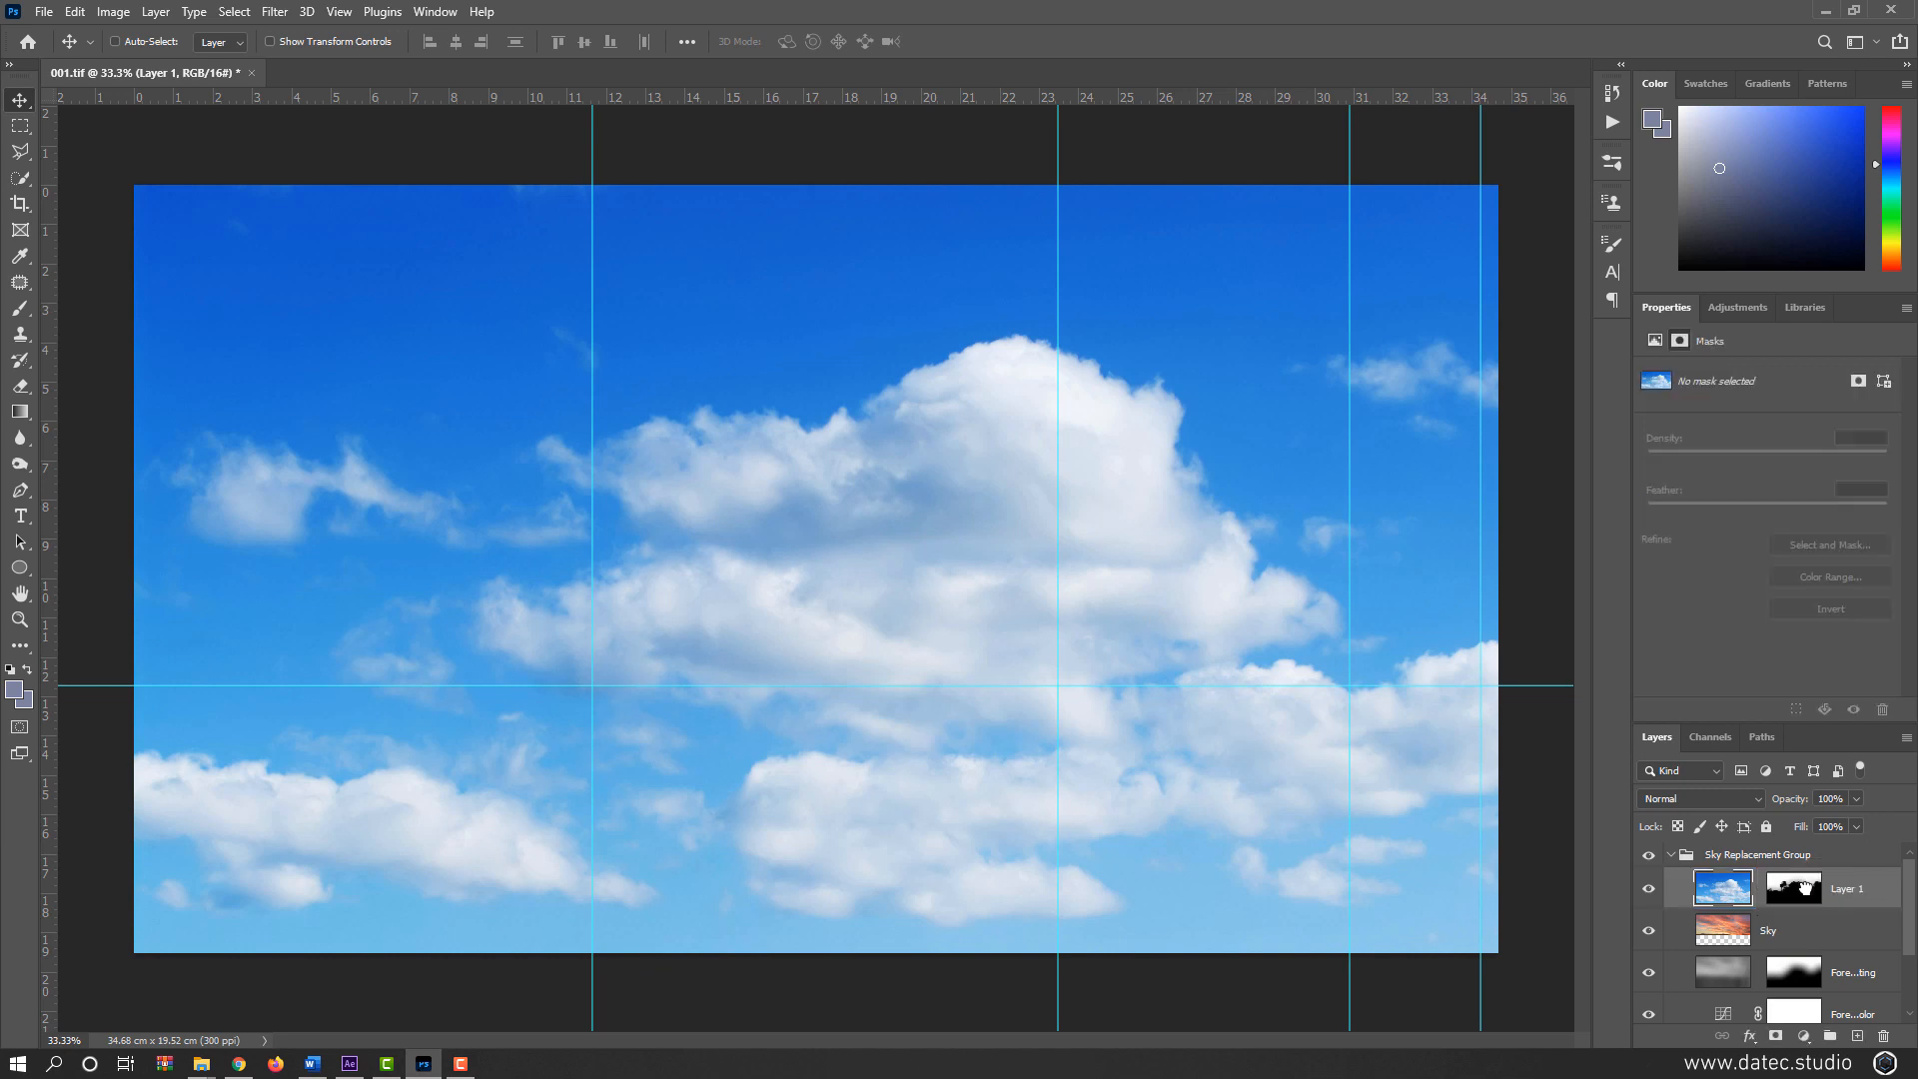
click(1648, 930)
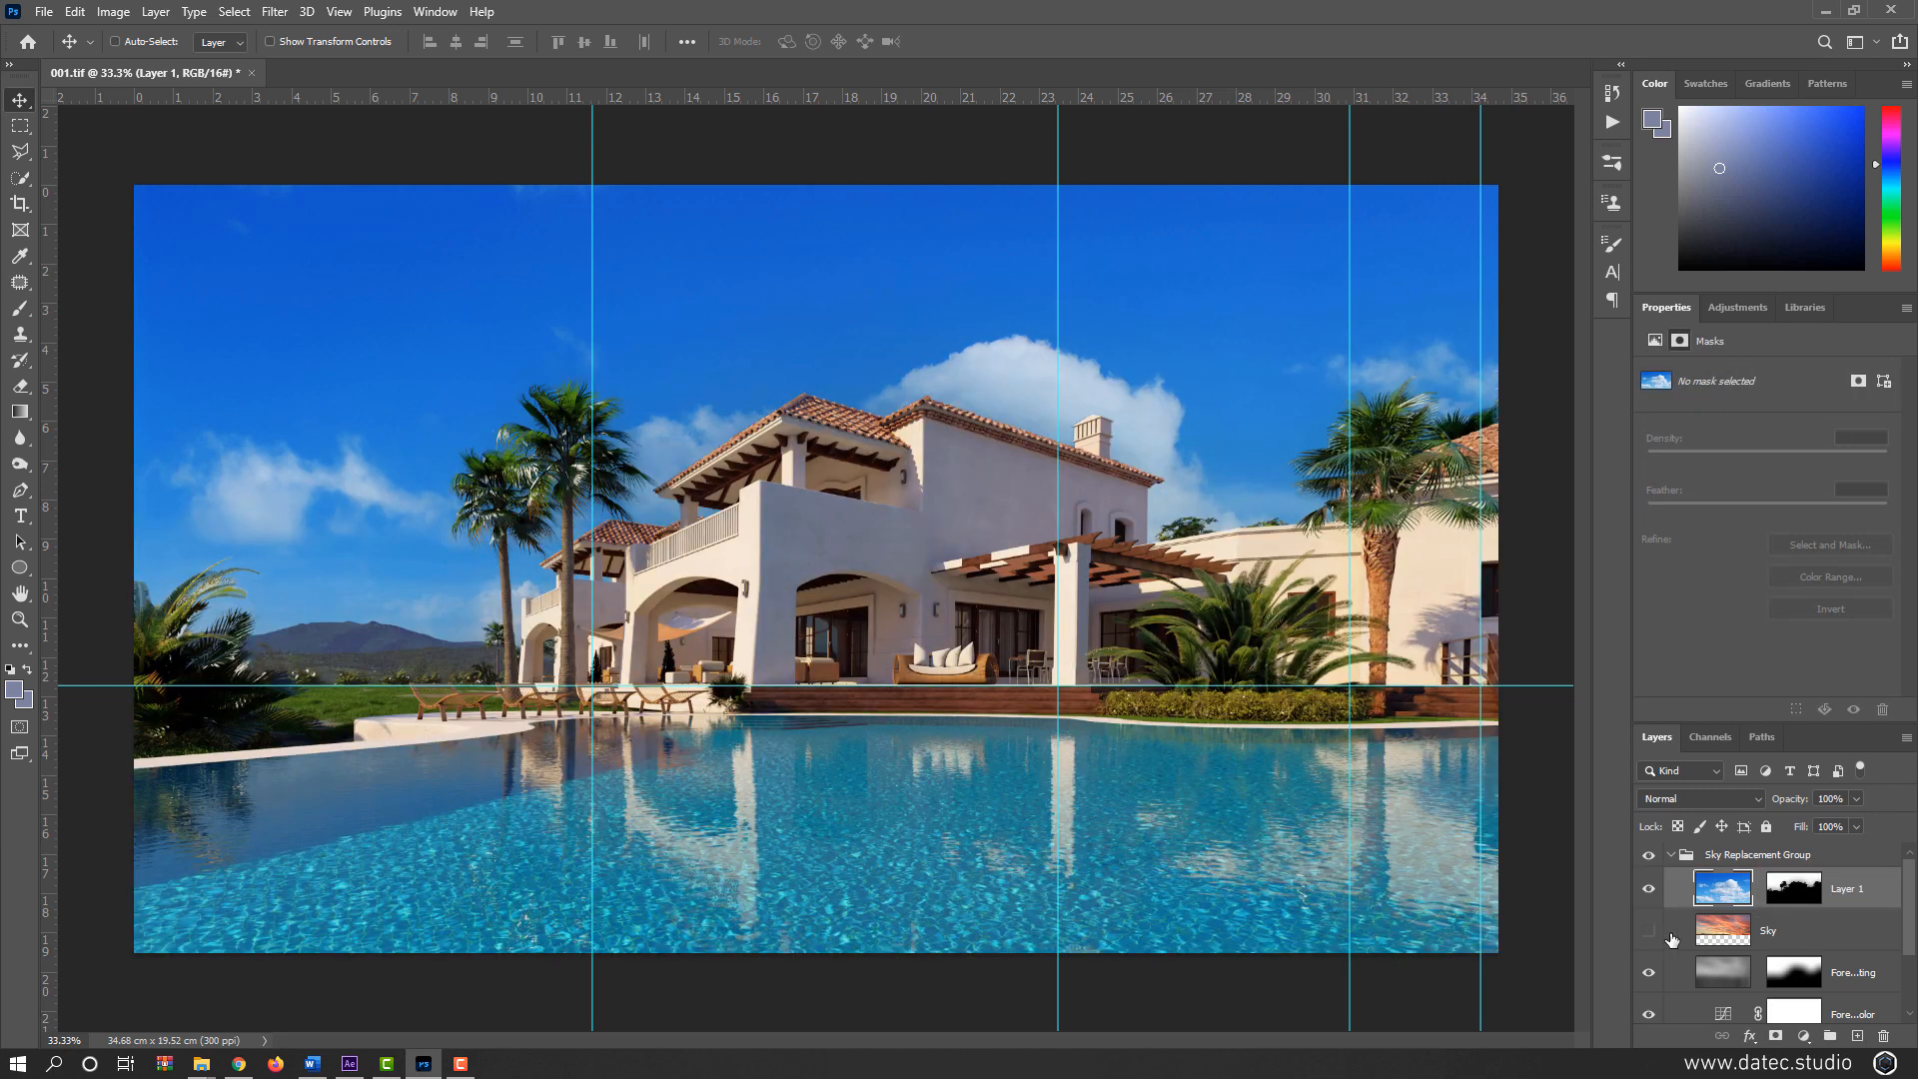
Step: Scale the blue cloudy sky to 87.20% and move it up about 4.9 cm so its clouds fill the sky area
click(1739, 894)
key(ctrl+t)
key(ctrl+minus)
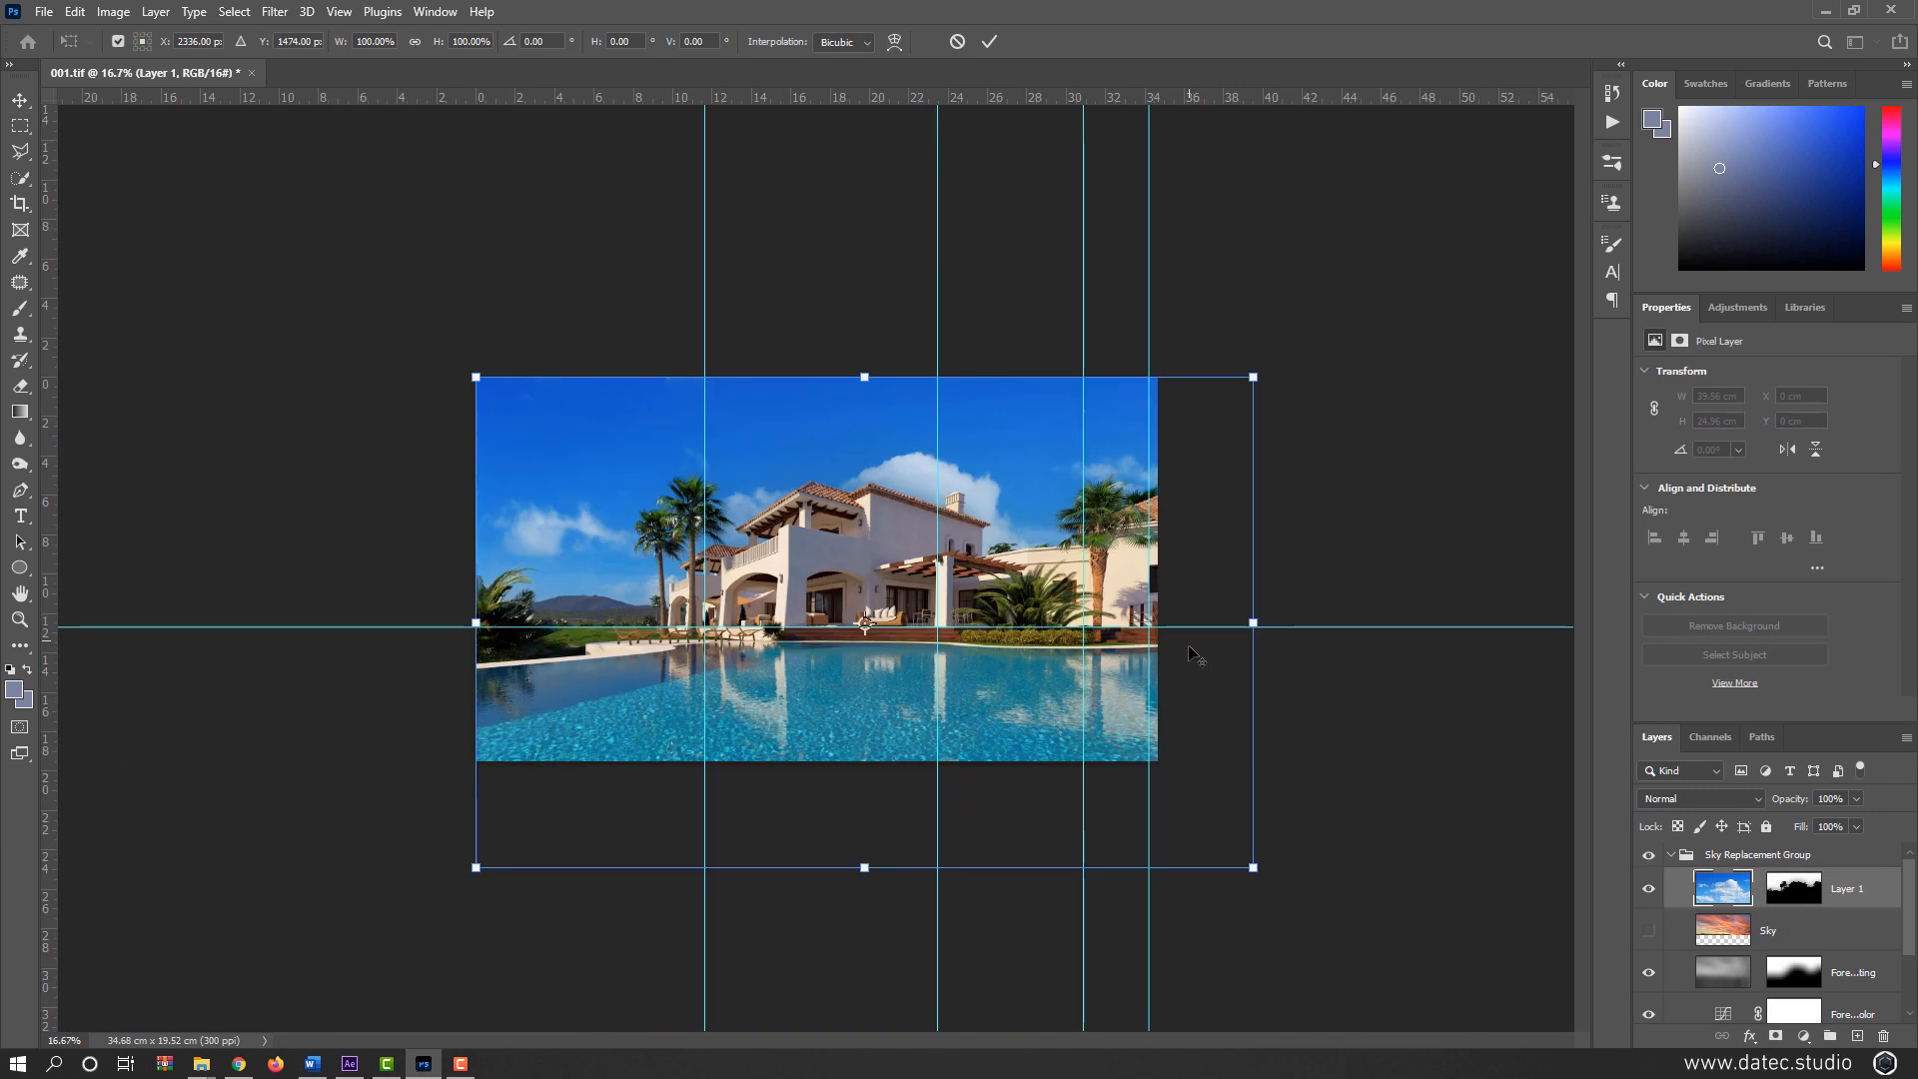
drag(1253, 867, 1154, 804)
drag(974, 689, 974, 596)
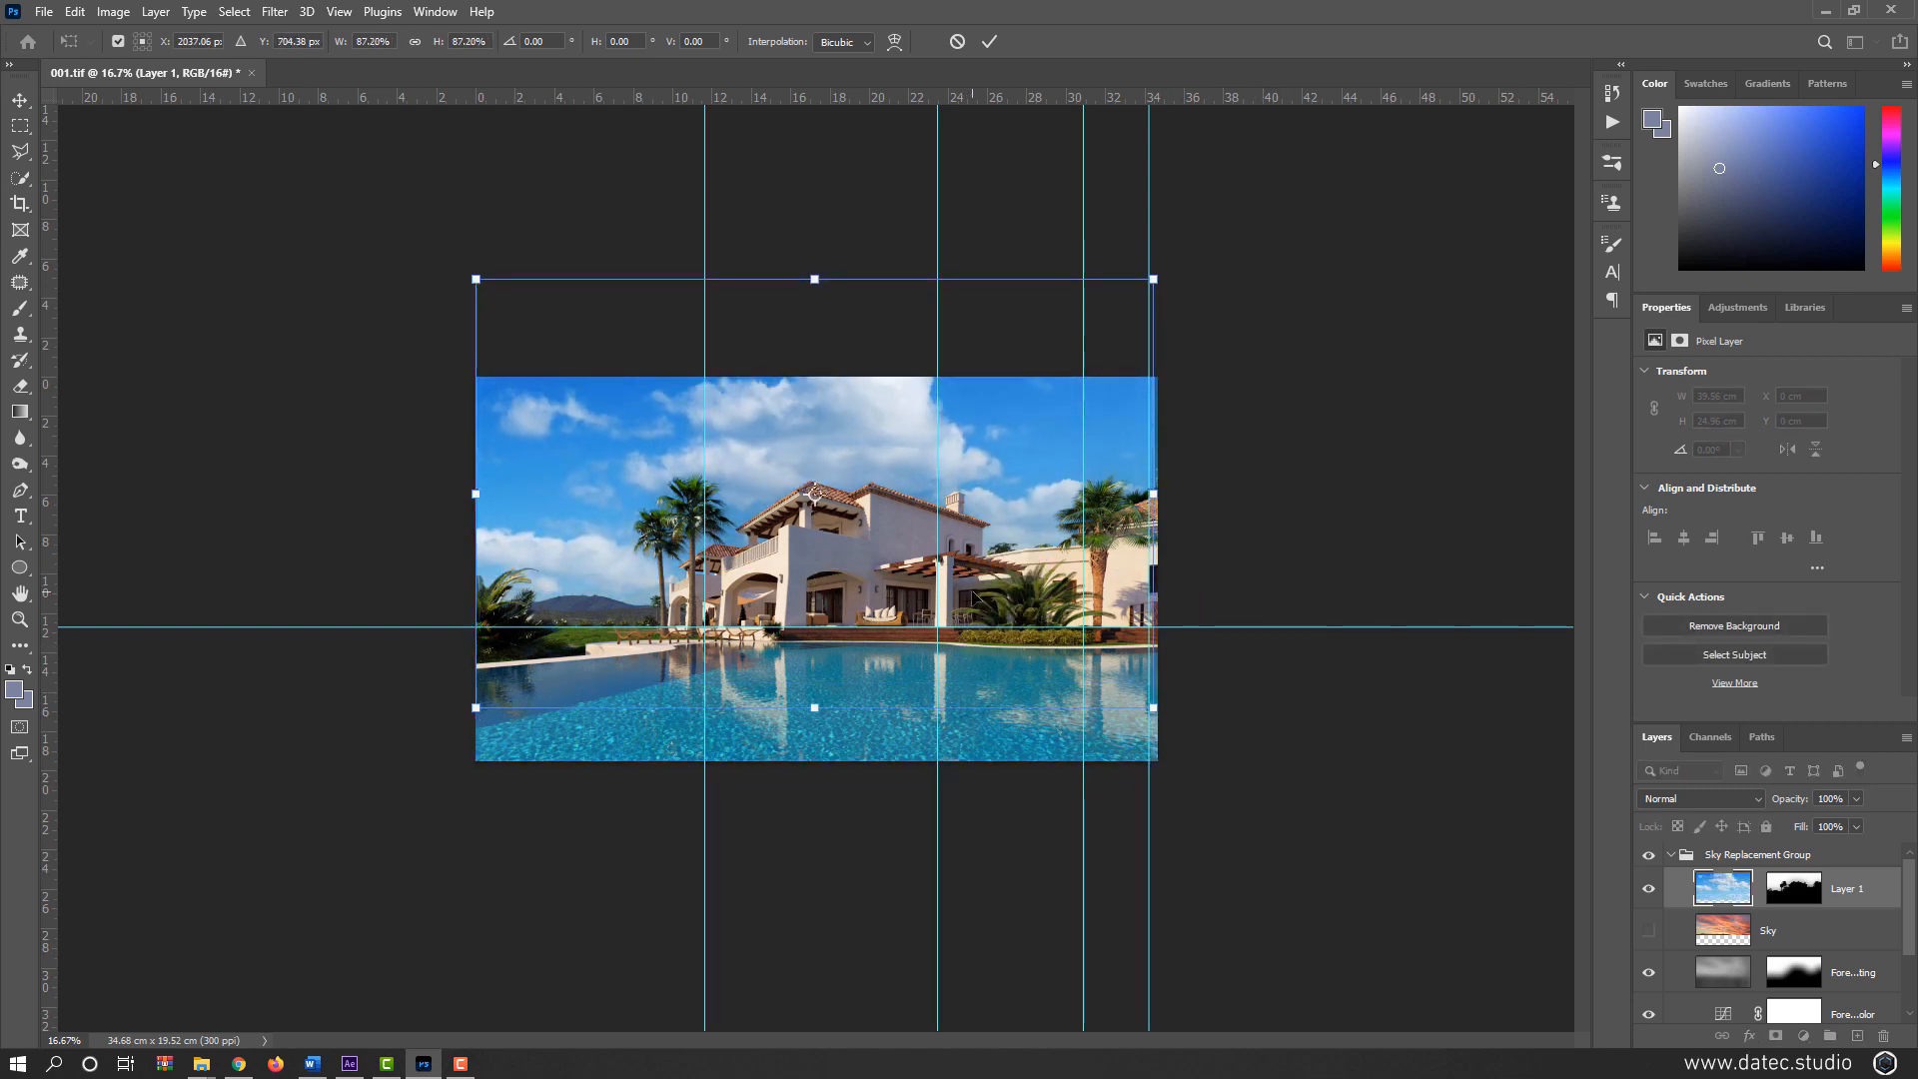
key(Return)
key(ctrl+plus)
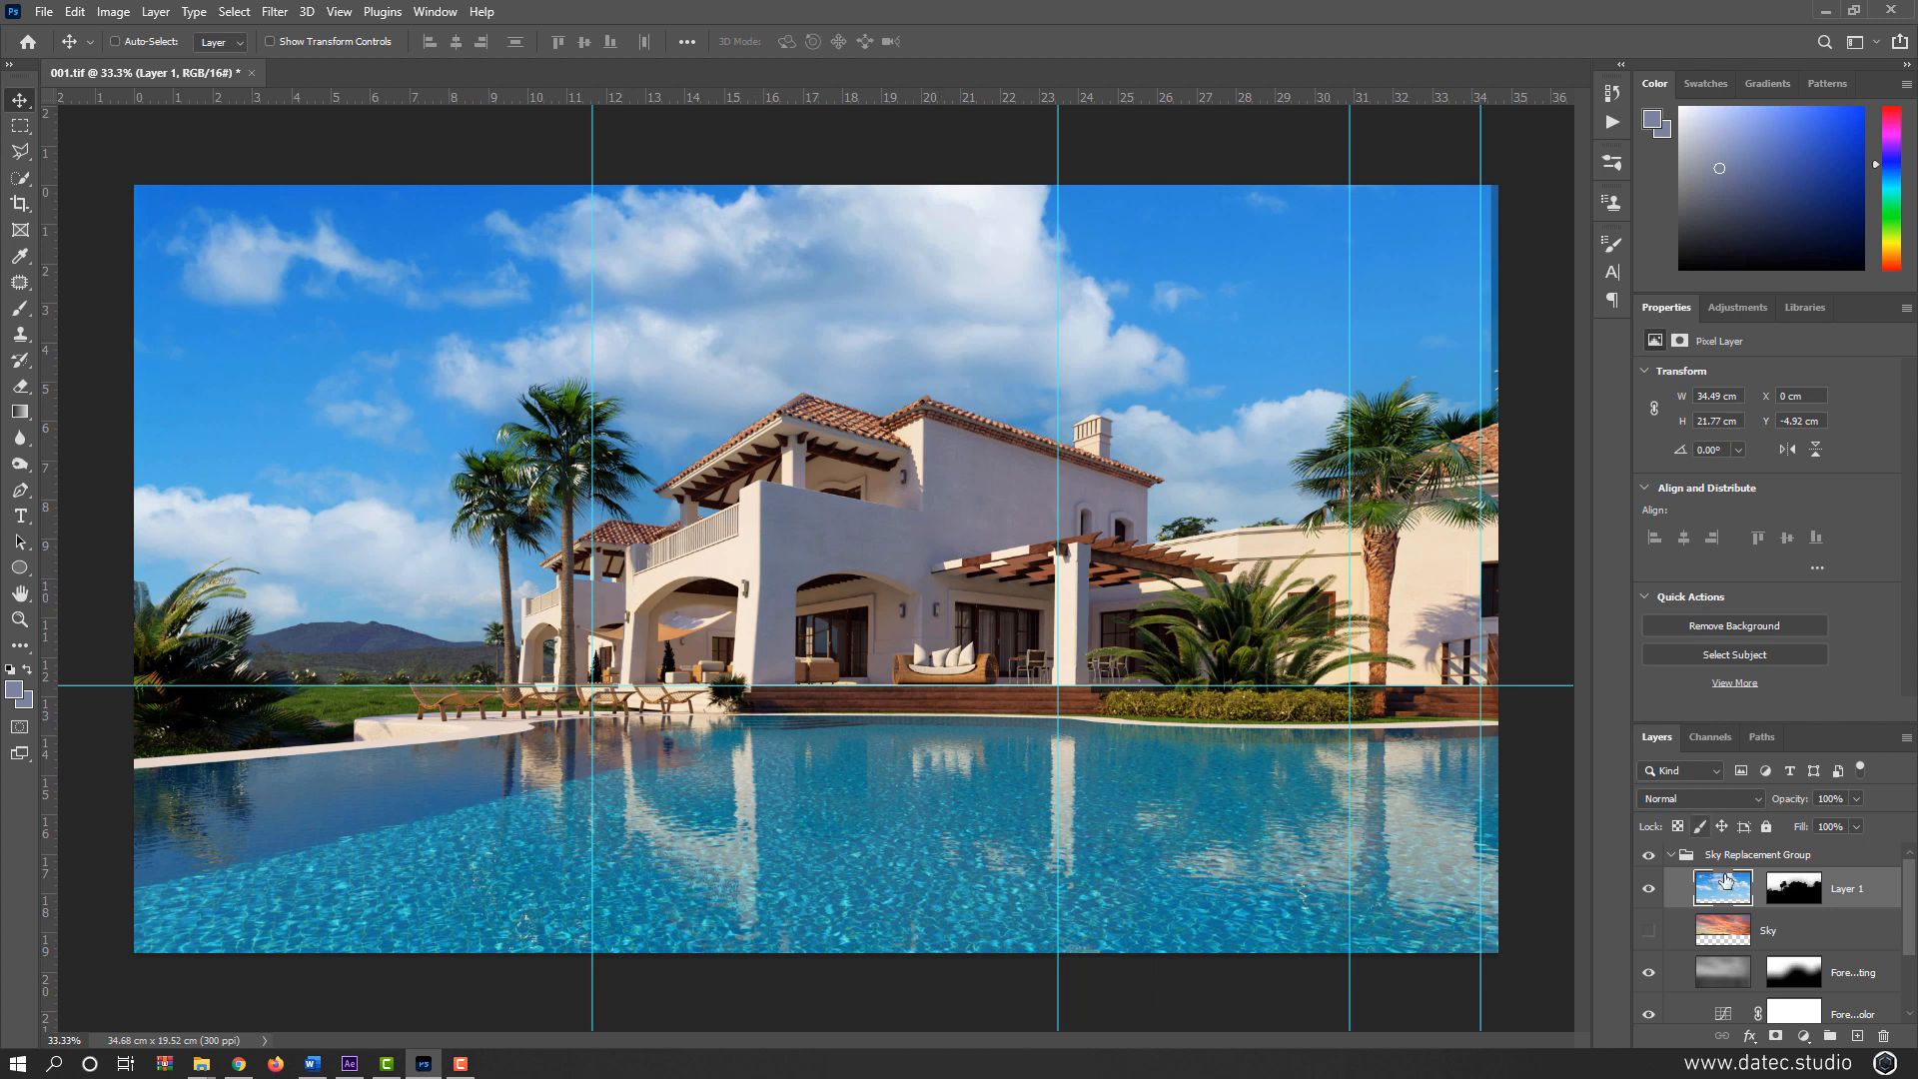
Step: Lower the Red channel's highlight endpoint slightly in the Foreground Color curves adjustment
scroll(1733, 916, down, 1)
click(1722, 989)
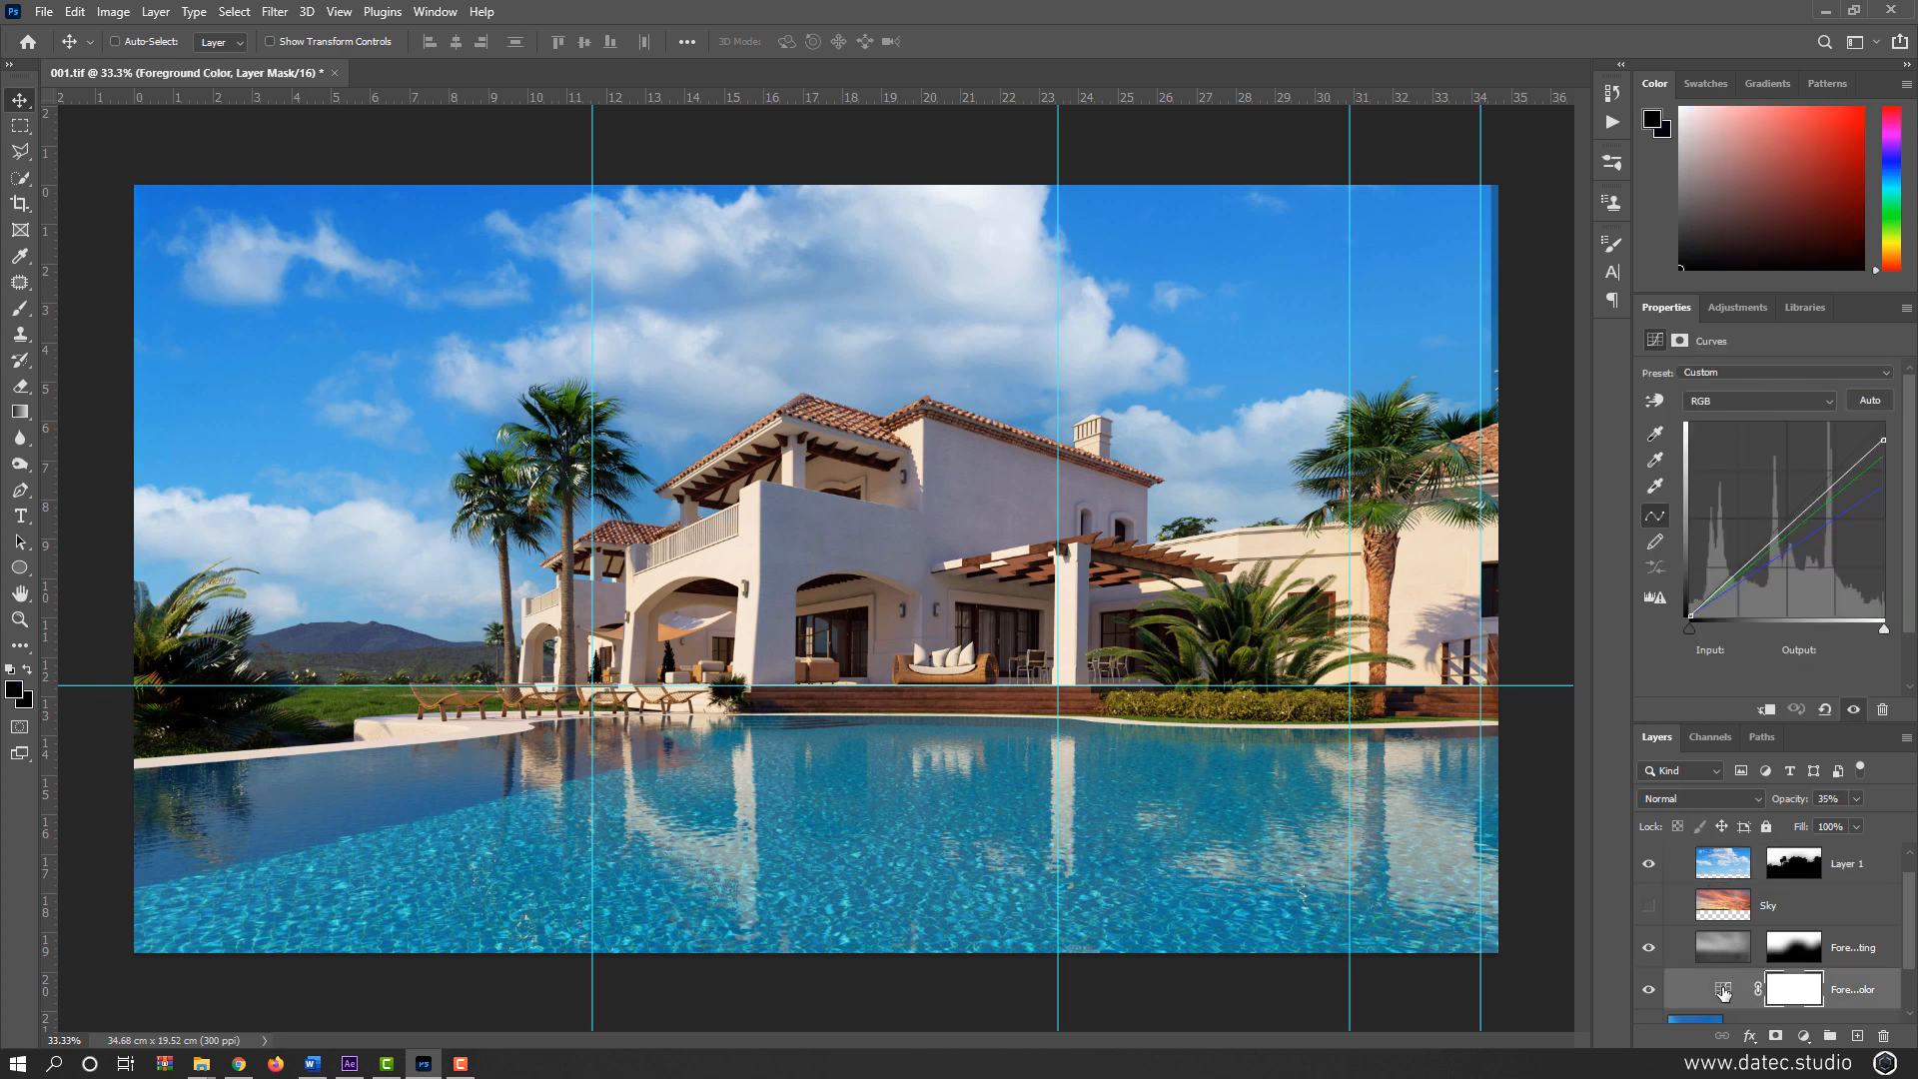
click(1755, 399)
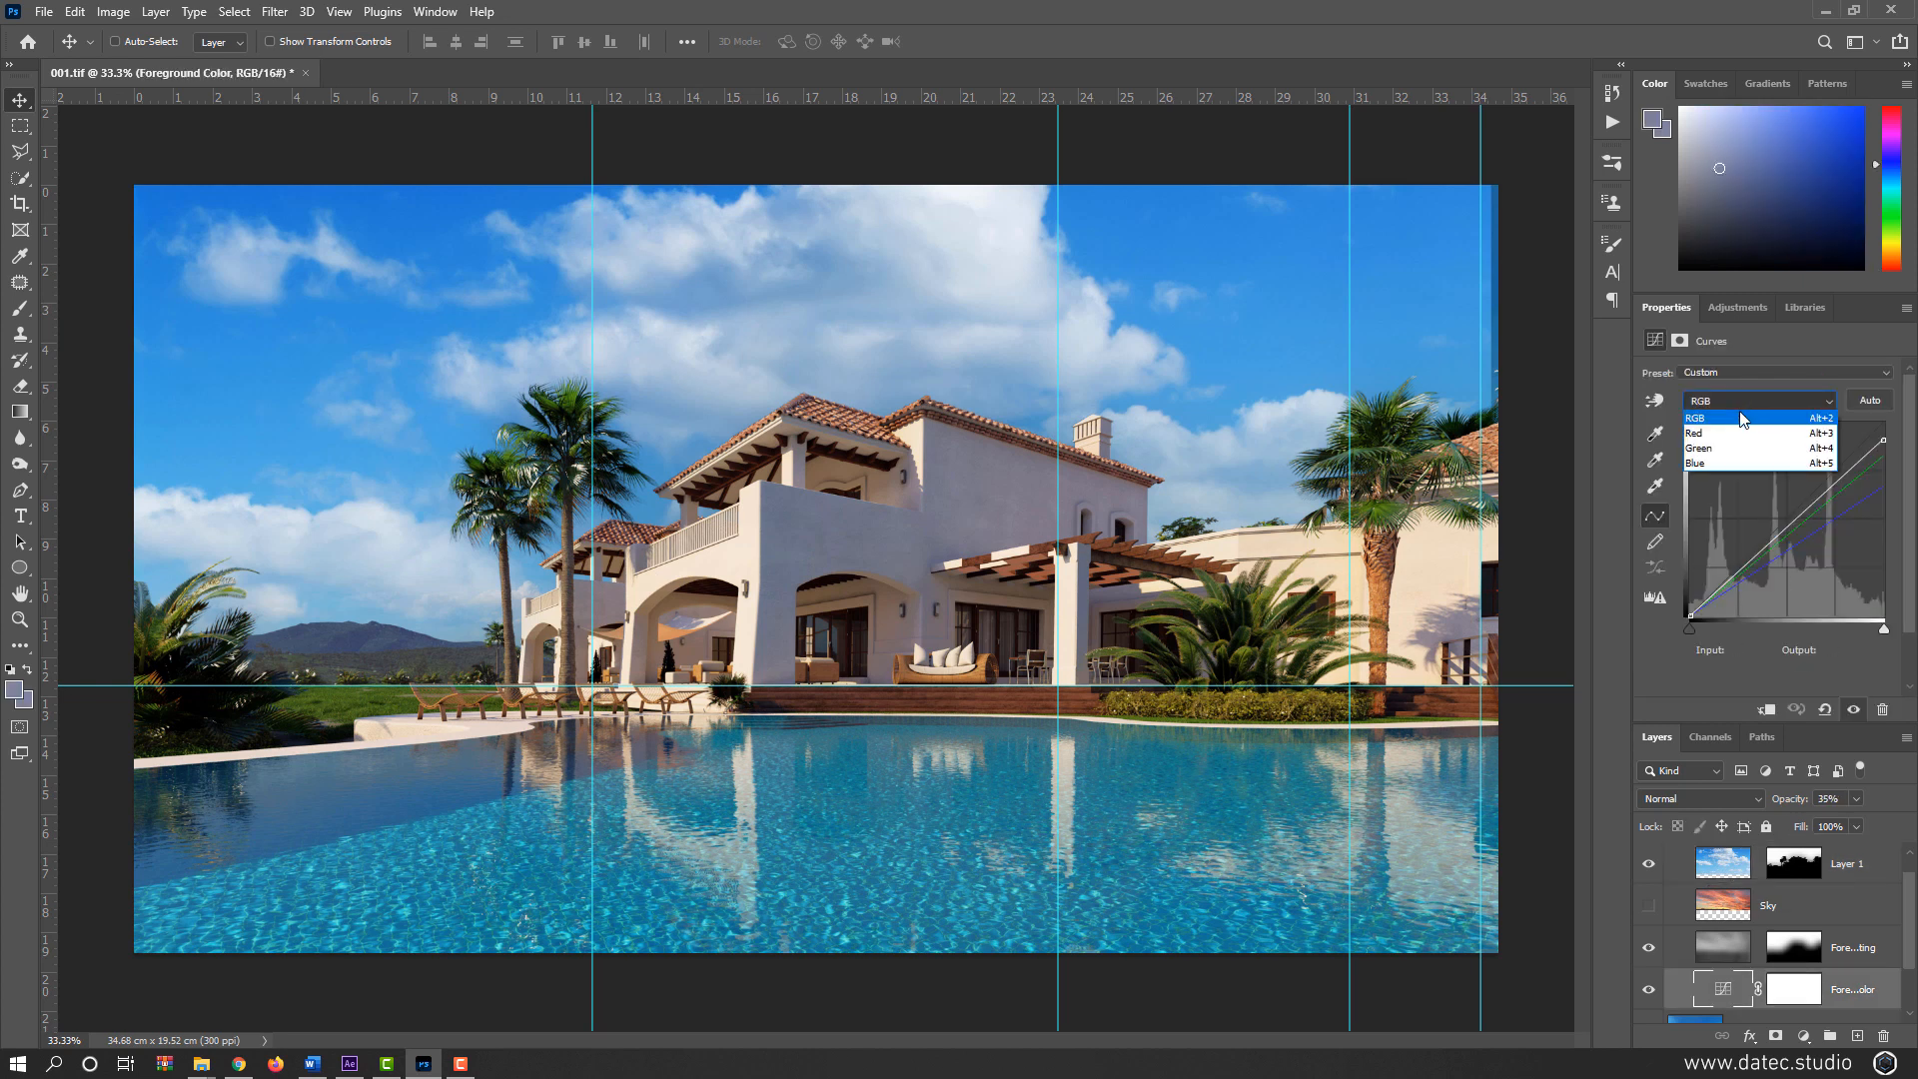
click(1723, 433)
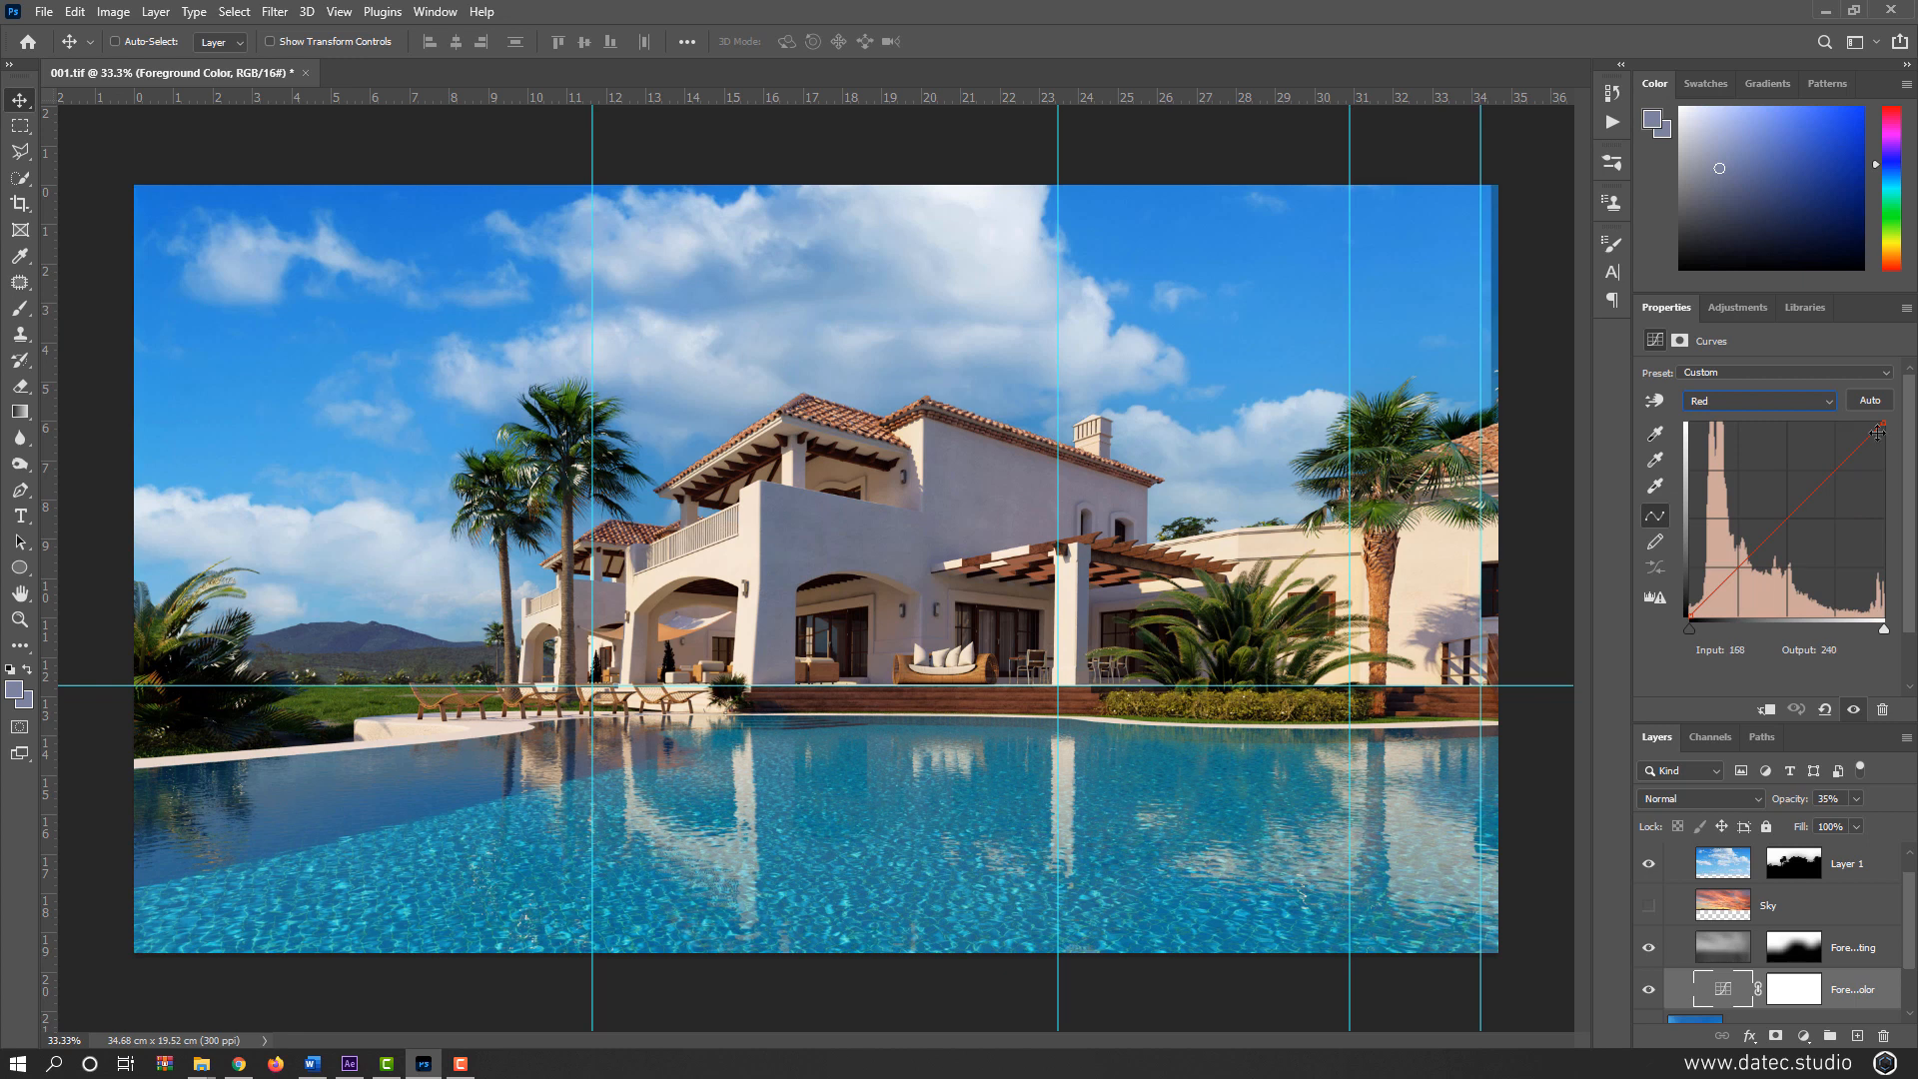
drag(1884, 422, 1887, 436)
Step: Move the Blue channel's highlight endpoint in the Foreground Color curves to about input 220, output 232
click(1809, 400)
click(1823, 449)
drag(1884, 422, 1857, 441)
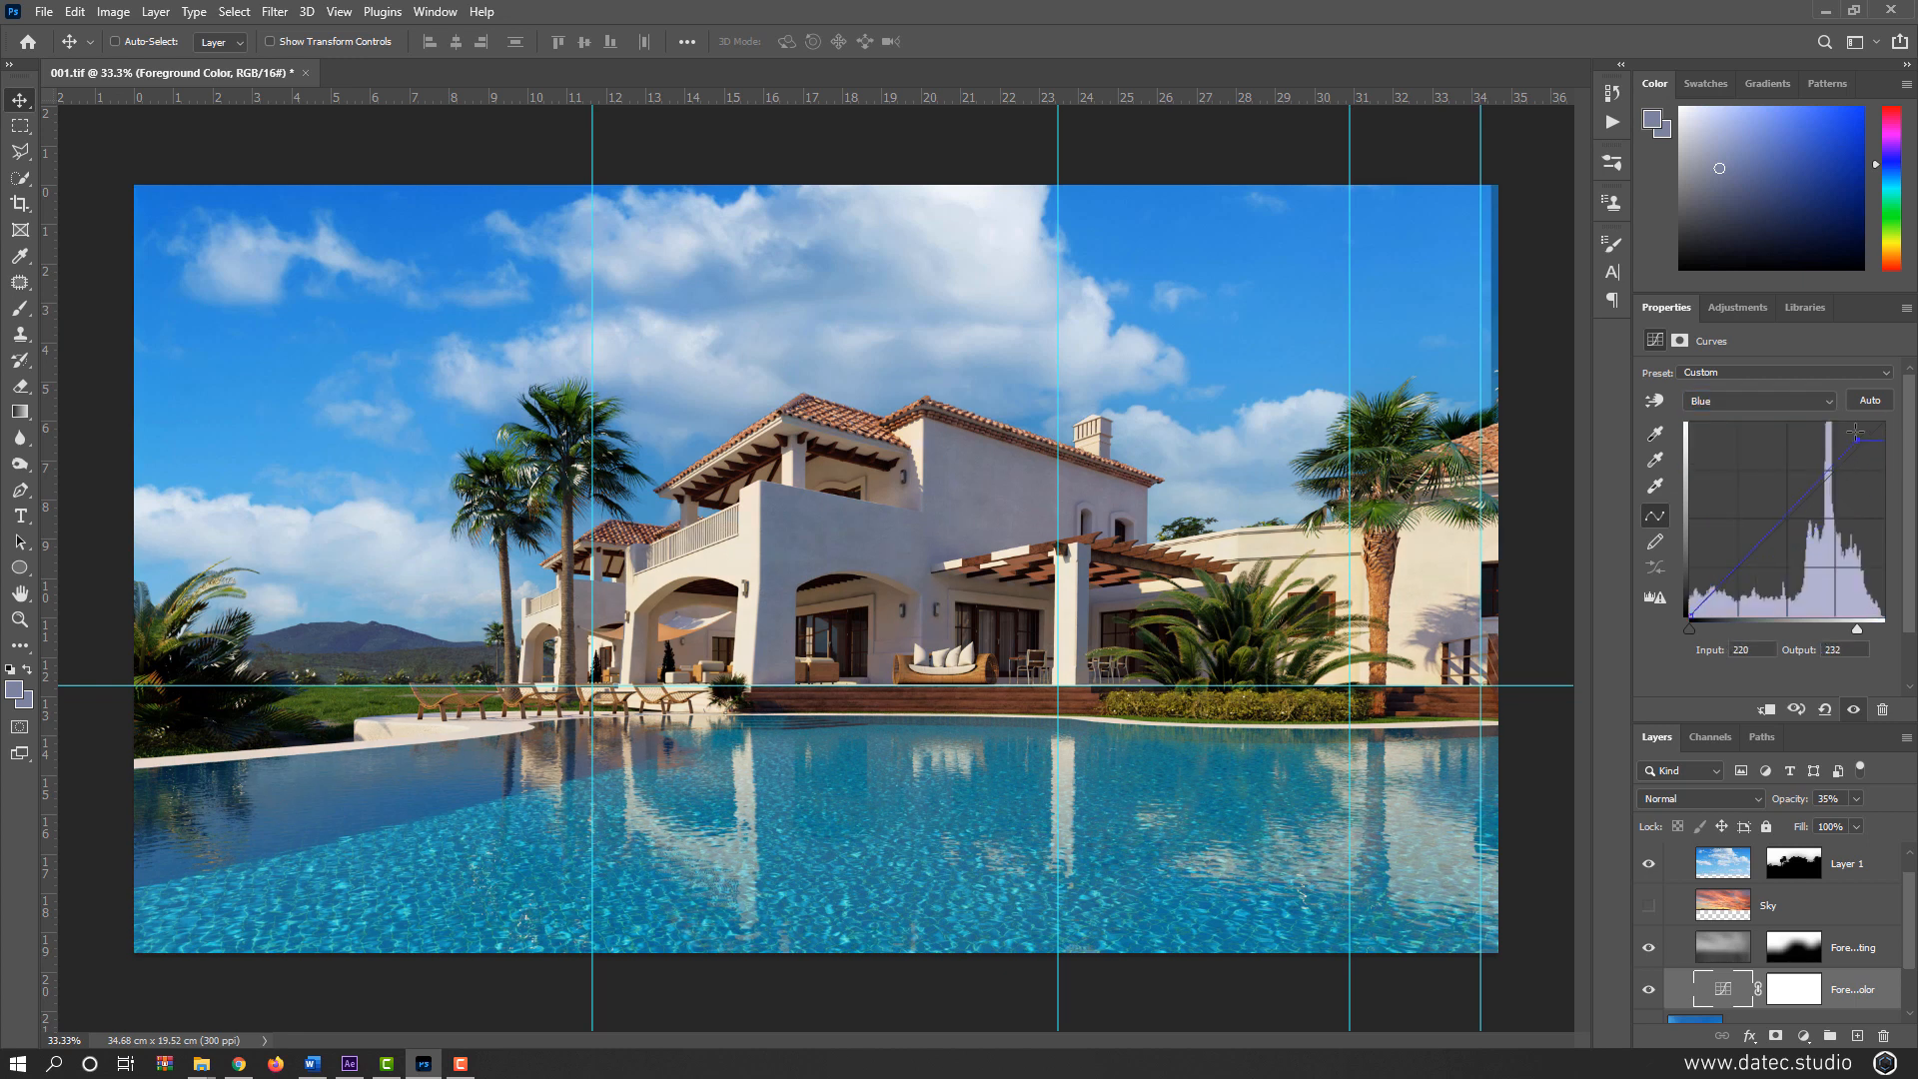
Step: Set the Green channel's highlight endpoint to input 244, output 255, and compare the image without and with the Foreground Color adjustment
click(1785, 403)
click(1745, 448)
mouse_move(1883, 422)
mouse_down()
mouse_move(1884, 451)
mouse_move(1874, 424)
mouse_up()
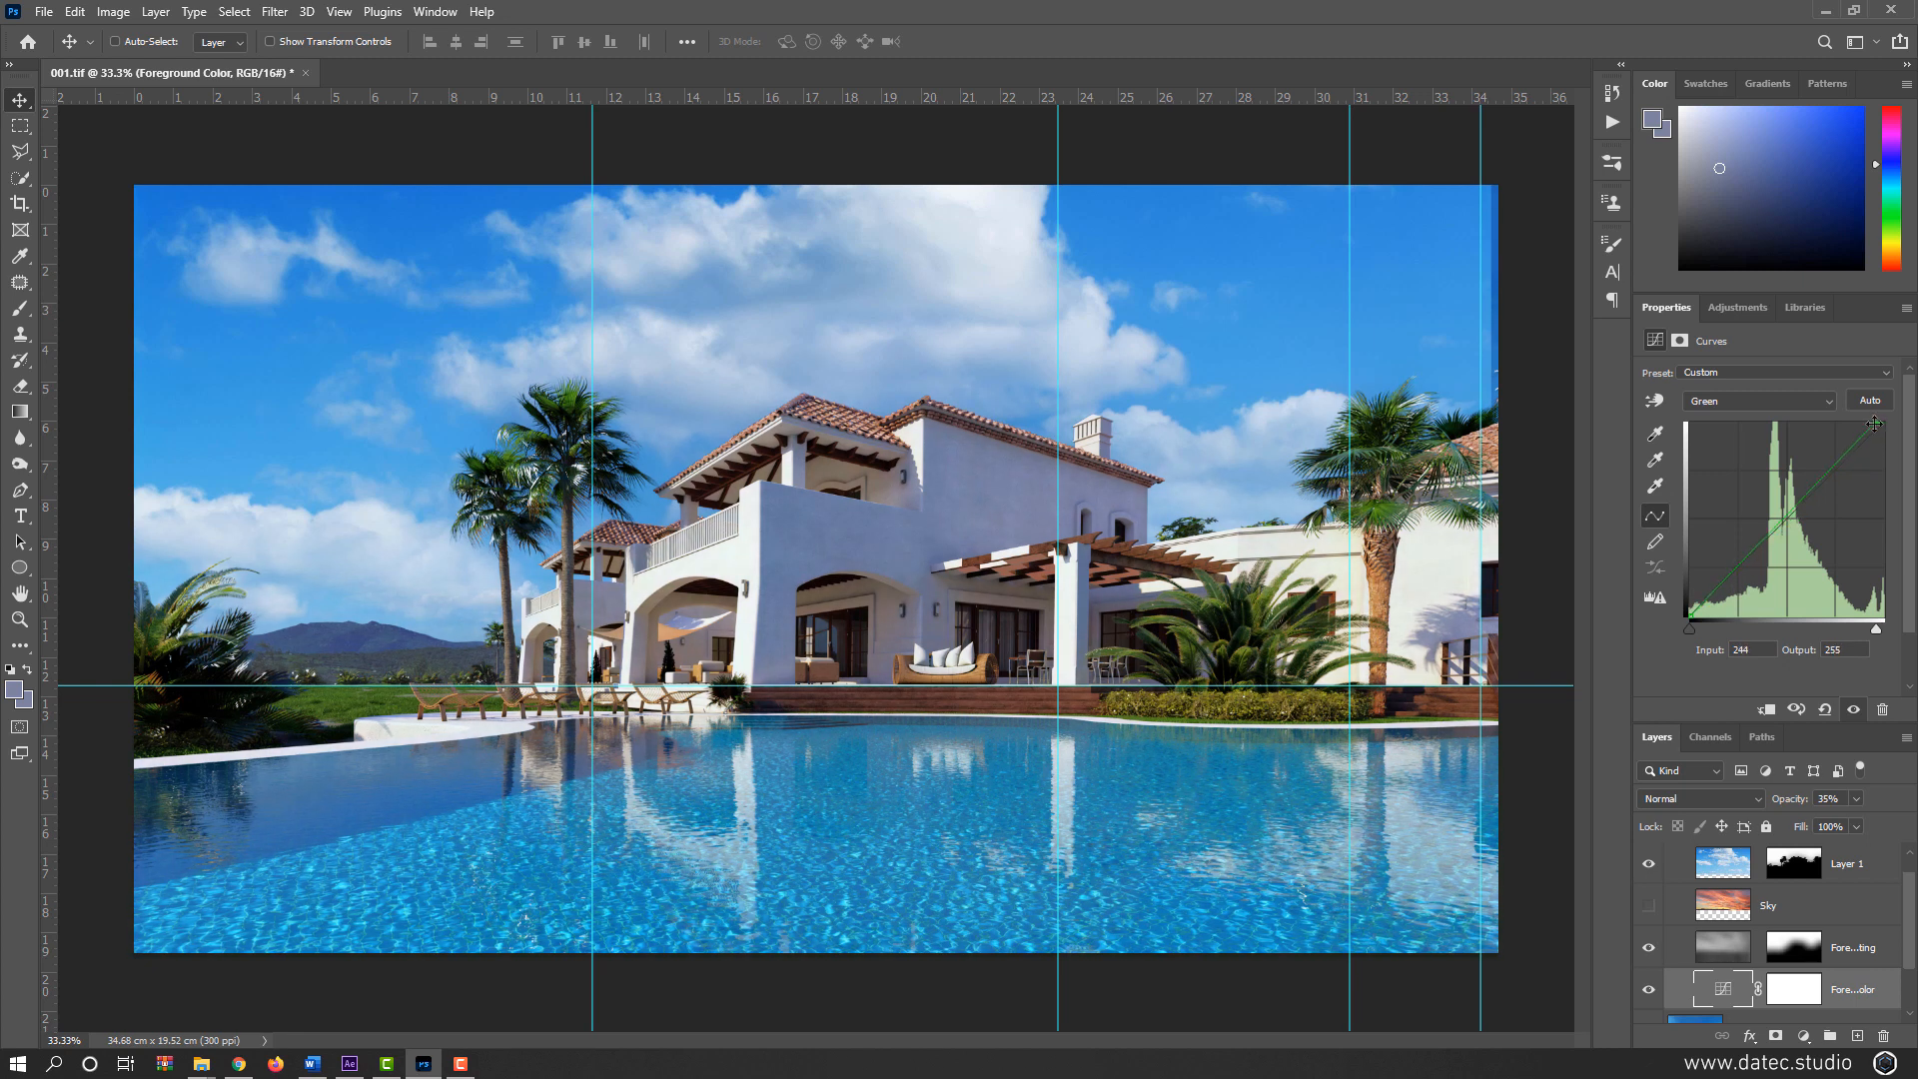
click(1653, 990)
click(1653, 990)
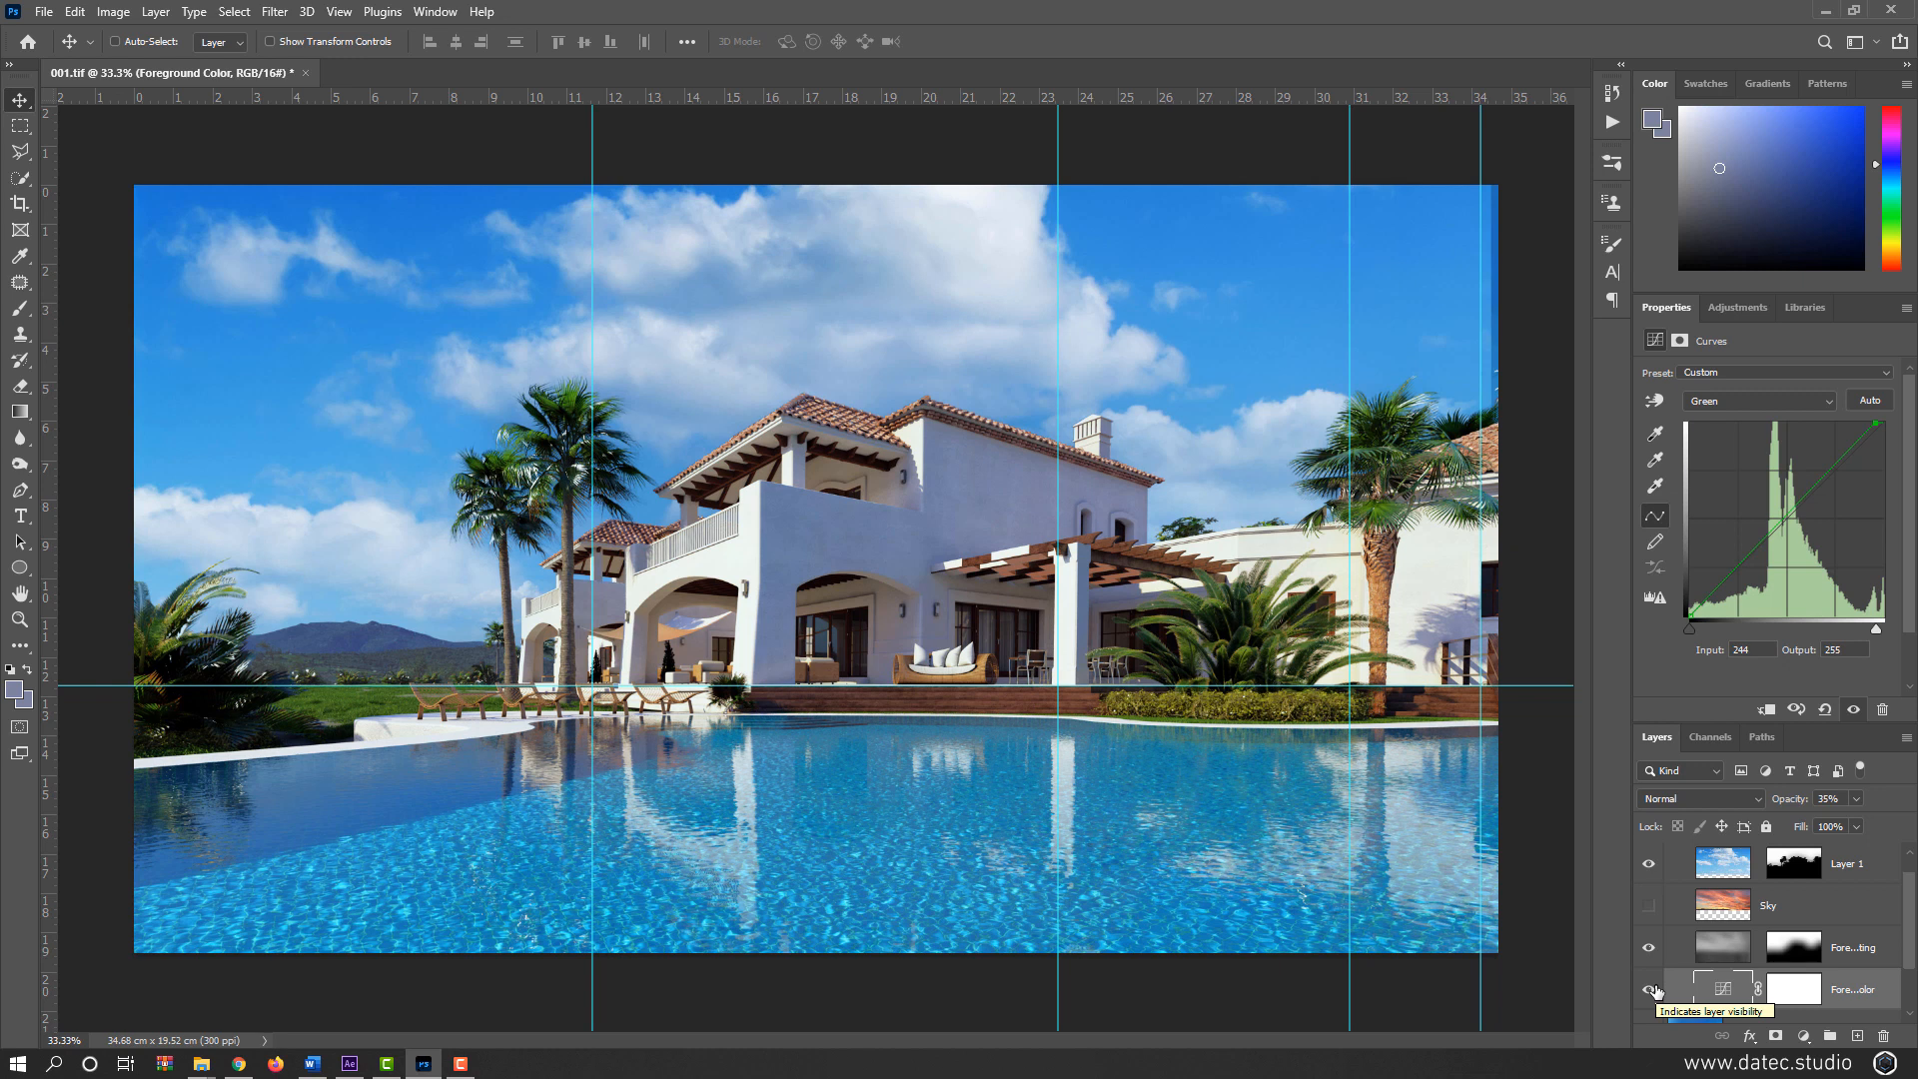